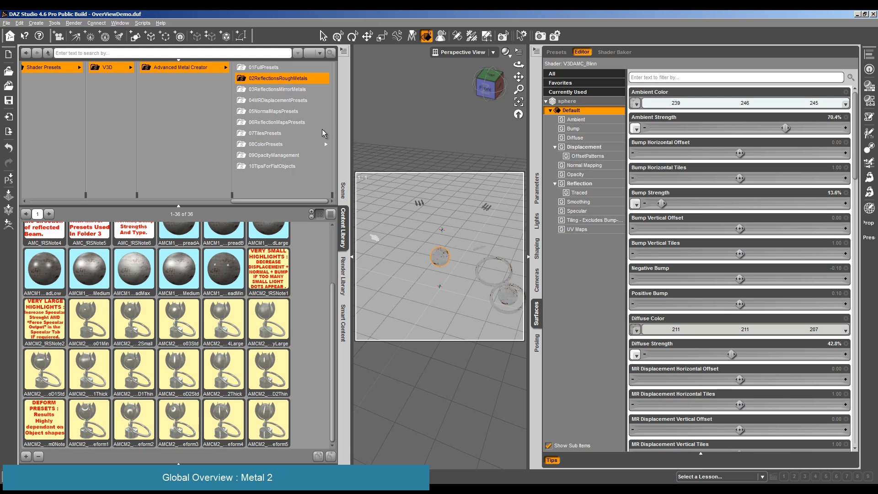
# - Show the 01FullPresets shader folder and reopen the recent scene OverViewDemo.duf
pyautogui.click(277, 68)
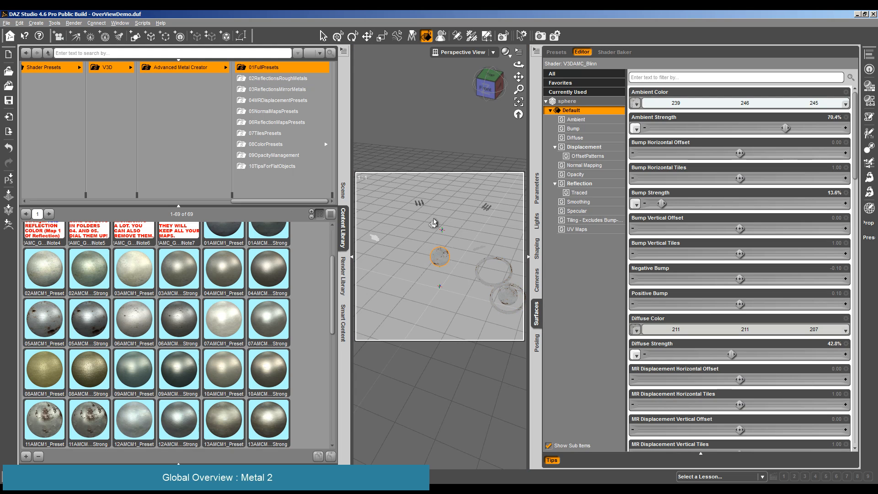
pyautogui.click(7, 22)
pyautogui.moveTo(76, 55)
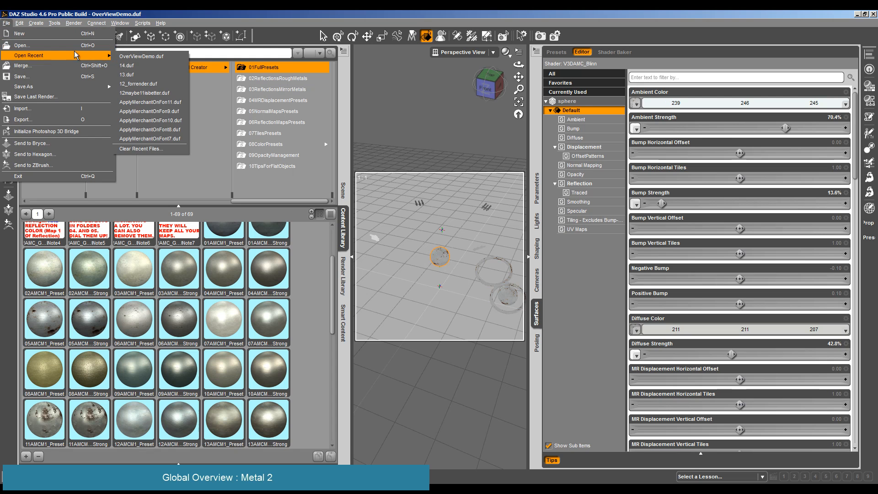
pyautogui.click(133, 57)
# - Find 23AMCM2_Preset among the full presets and apply it to the lower sphere and the ring around it
pyautogui.click(438, 259)
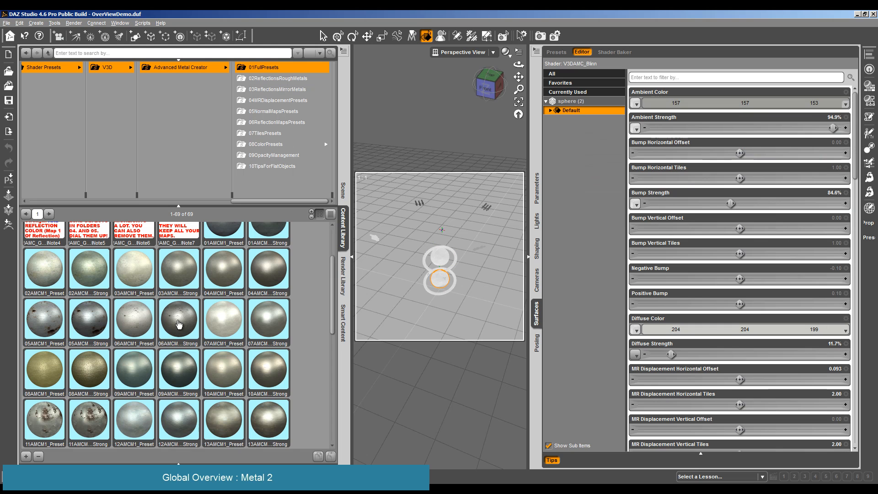
pyautogui.moveTo(178, 324)
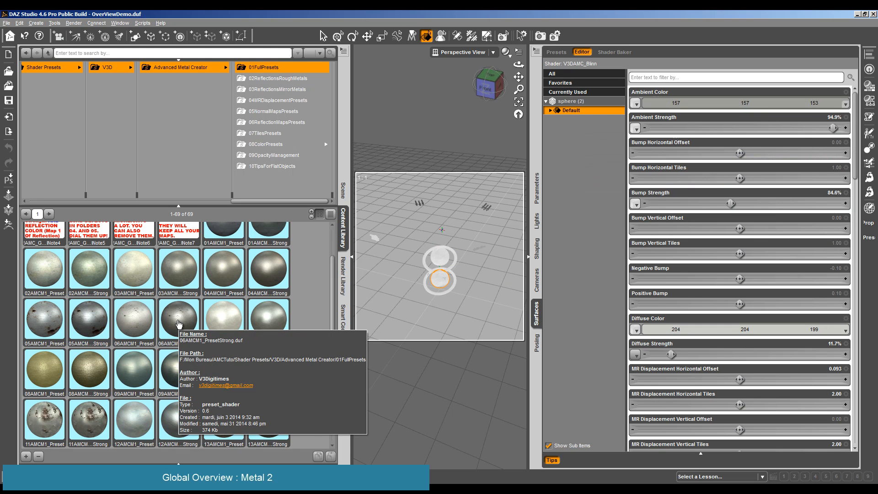
pyautogui.scroll(-7, 179, 323)
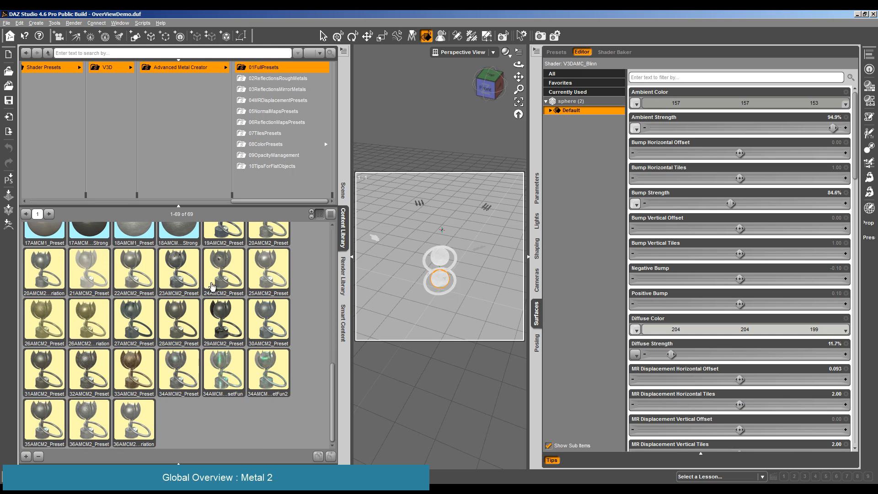
pyautogui.moveTo(331, 386)
pyautogui.mouseDown()
pyautogui.moveTo(333, 274)
pyautogui.moveTo(323, 372)
pyautogui.mouseUp()
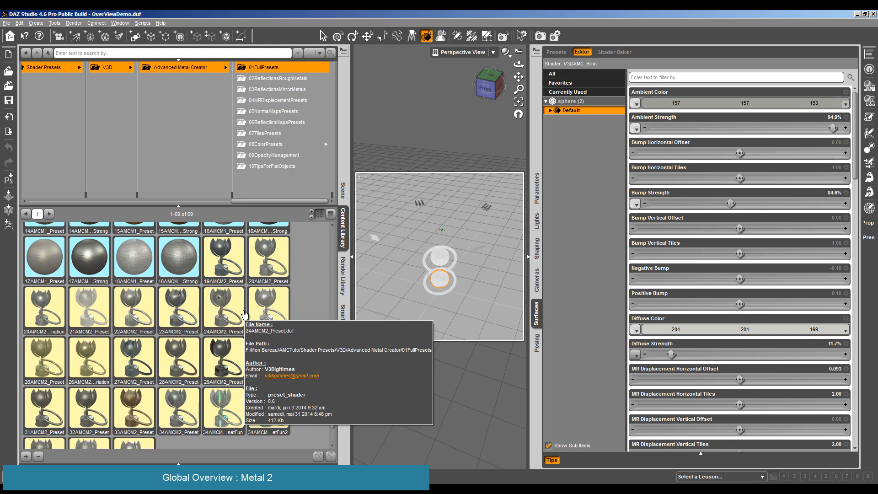
pyautogui.click(244, 314)
pyautogui.click(192, 317)
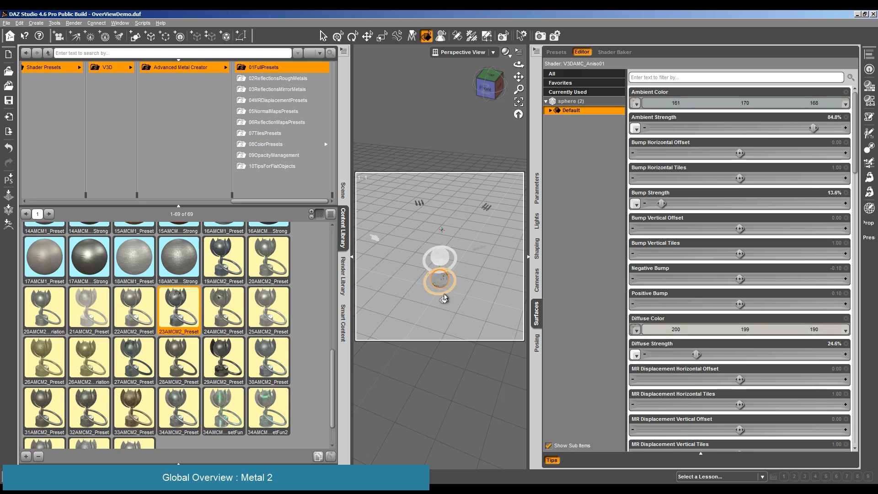
pyautogui.doubleClick(173, 314)
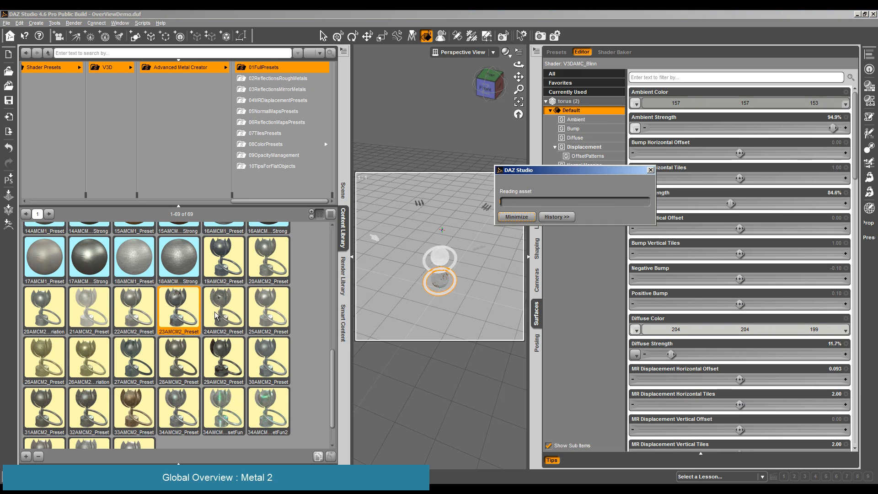
# - Apply 23AMCM2_Preset to the upper ring and the upper sphere as well
pyautogui.click(452, 268)
pyautogui.doubleClick(173, 312)
pyautogui.click(434, 260)
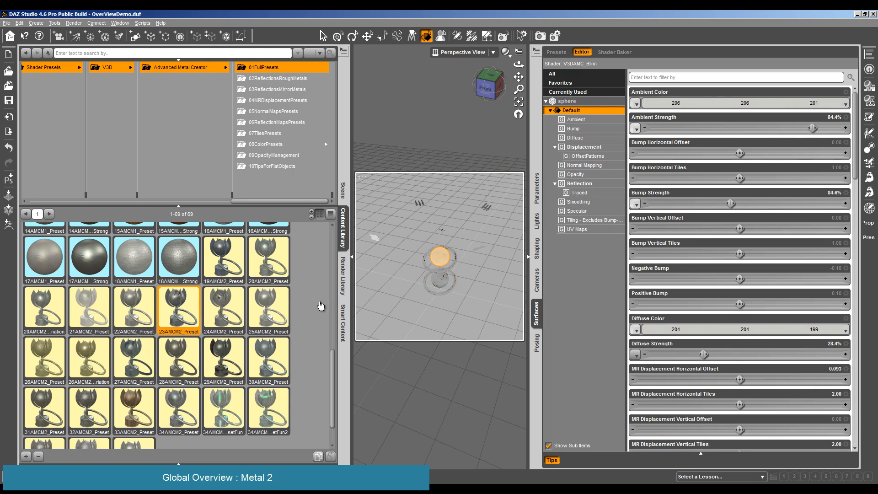
pyautogui.doubleClick(170, 302)
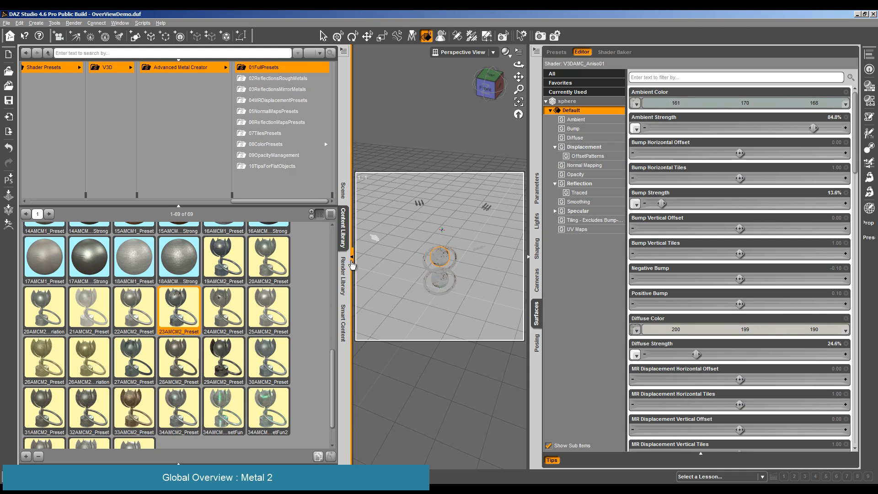
# - Enlarge the viewport to frame both spheres and rings, and expand the upper sphere's Specular properties to include Anisotropy
pyautogui.click(350, 258)
pyautogui.click(520, 102)
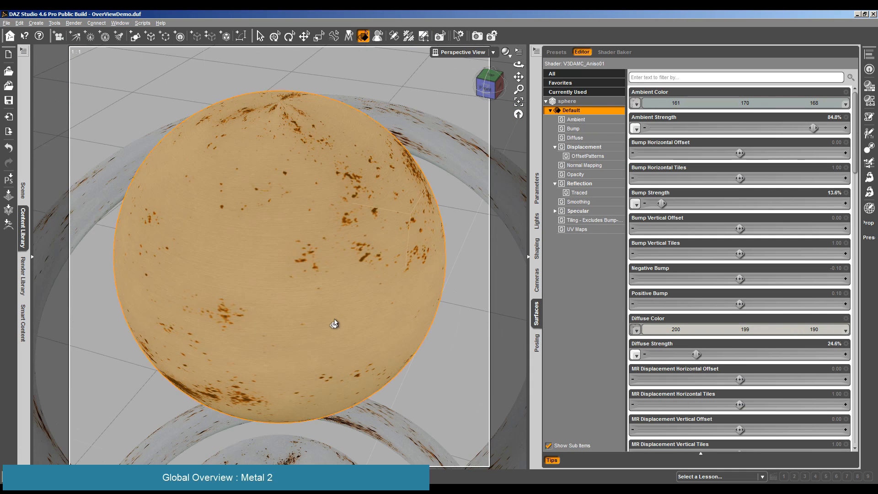
pyautogui.scroll(-3, 336, 322)
pyautogui.moveTo(519, 76); pyautogui.dragTo(521, 23)
pyautogui.scroll(-2, 436, 336)
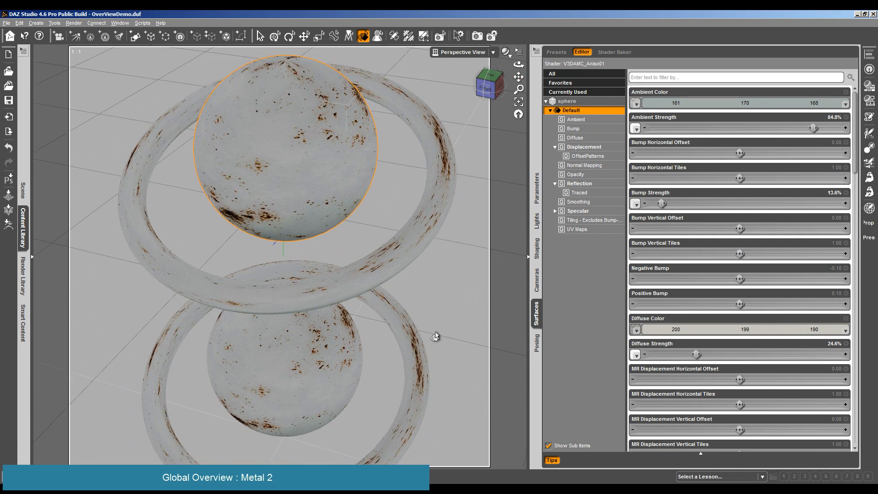
pyautogui.scroll(-2, 436, 336)
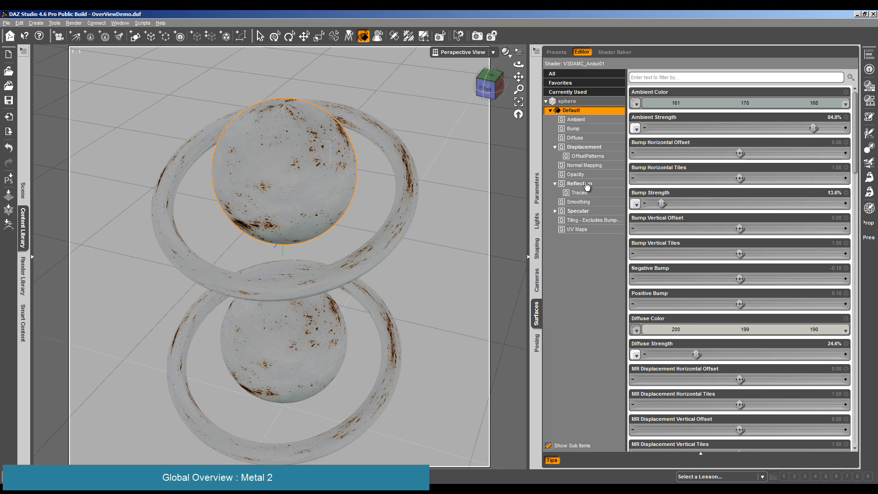
pyautogui.click(584, 212)
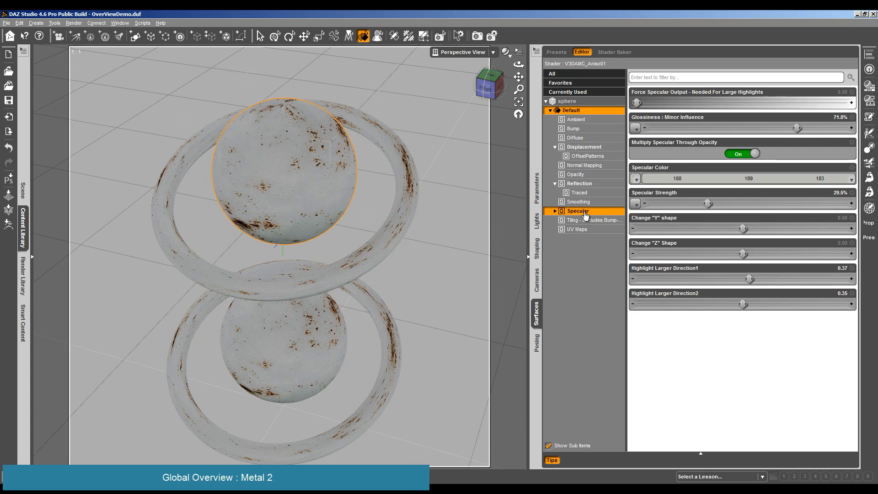
pyautogui.click(556, 211)
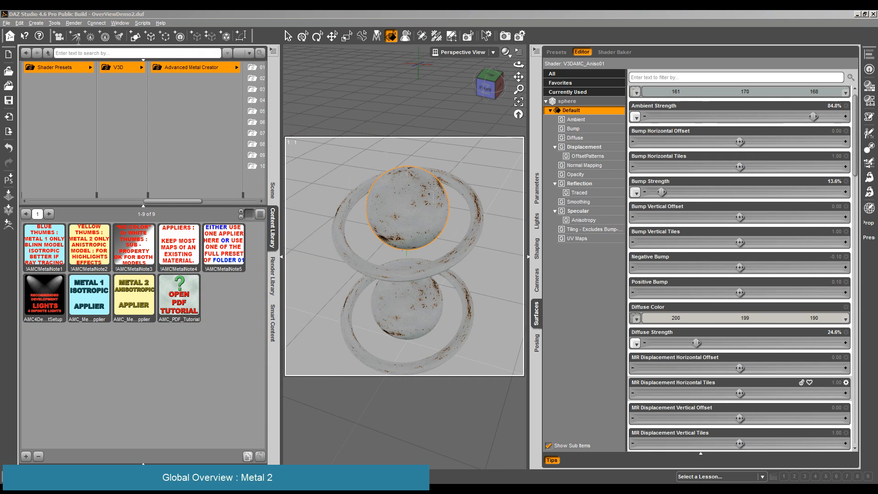
# - Render the scene to preview the preset's highlights on both spheres and rings, and dismiss the render
pyautogui.click(73, 23)
pyautogui.click(79, 31)
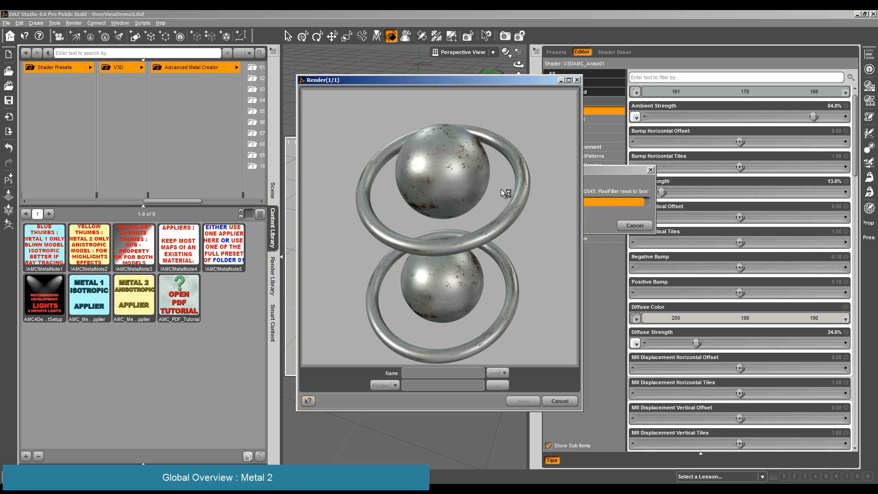
pyautogui.click(560, 401)
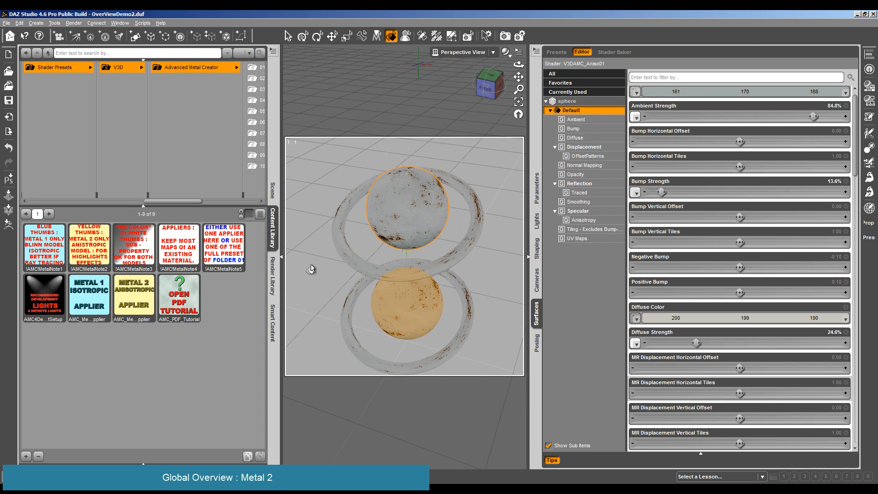
# - Open the upper sphere's Specular properties and set Highlight Larger Direction1 to 0.10
pyautogui.click(278, 258)
pyautogui.click(578, 212)
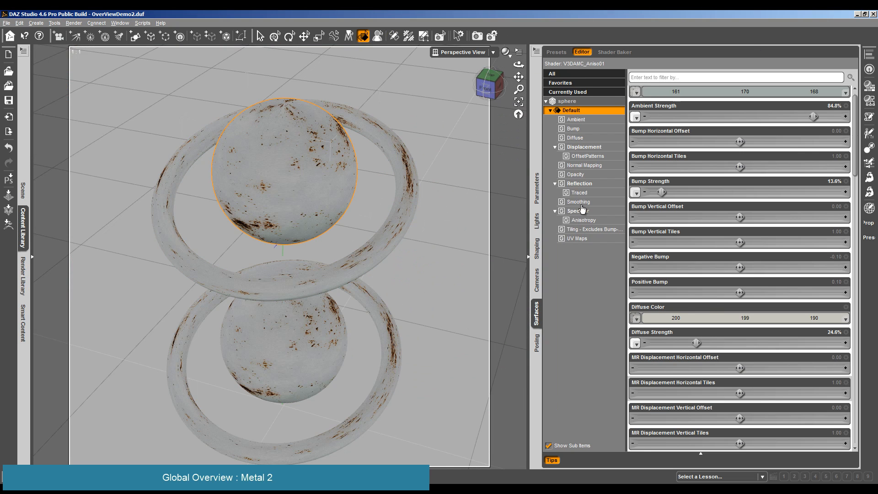
pyautogui.click(298, 179)
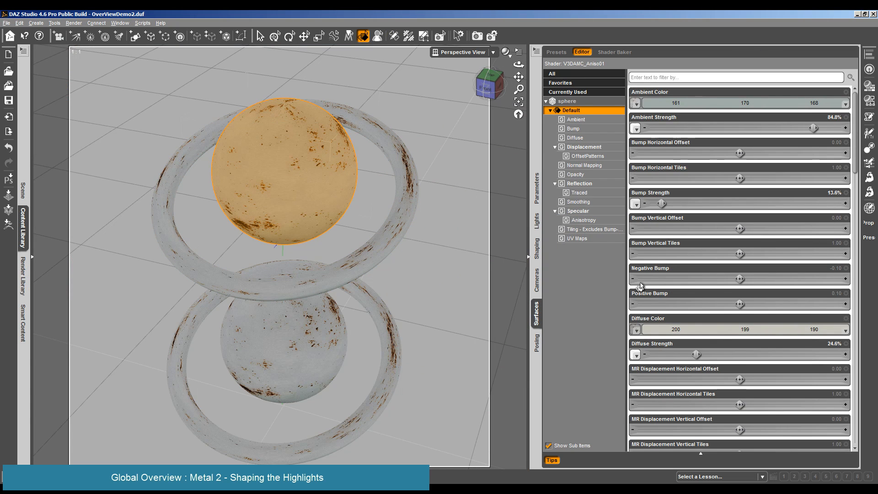
pyautogui.click(579, 211)
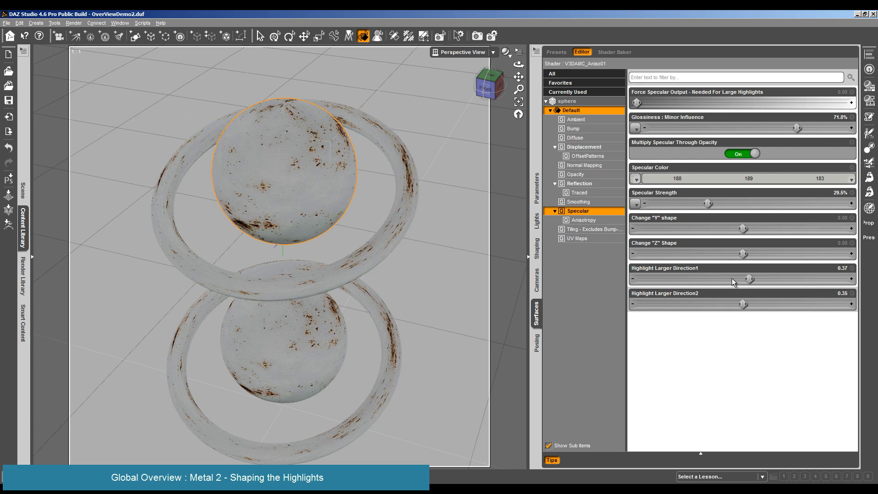
pyautogui.moveTo(746, 279); pyautogui.dragTo(638, 288)
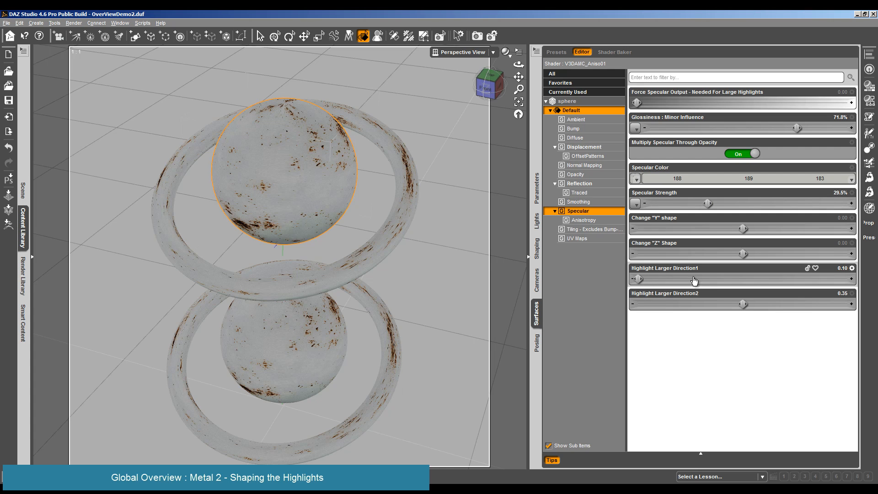
# - Render the scene to check the upper sphere's highlights with the reduced Direction1 value, and close the render
pyautogui.click(74, 23)
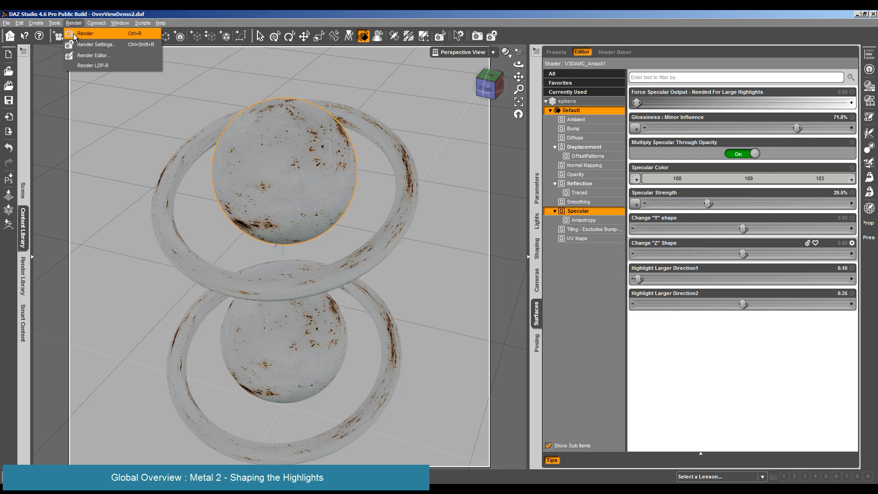
pyautogui.click(73, 33)
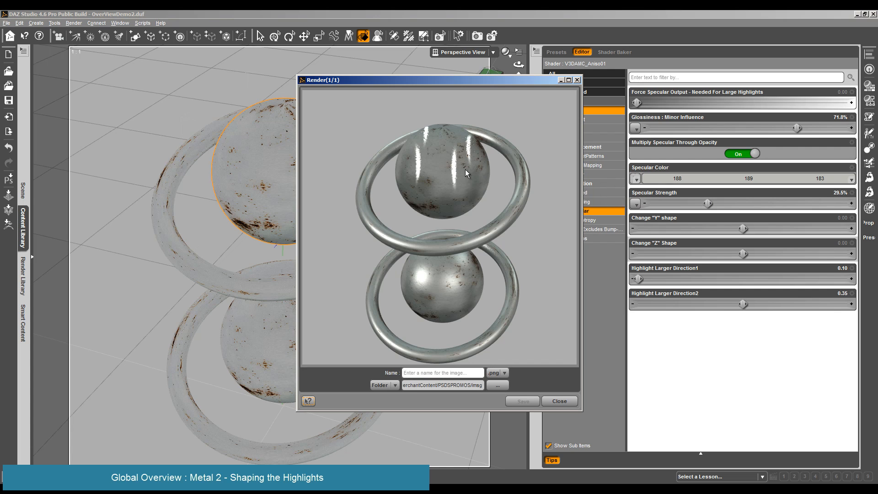
pyautogui.click(560, 401)
# - Set the upper sphere's Highlight Larger Direction1 to 0.35 and Highlight Larger Direction2 to 0.10
pyautogui.click(842, 269)
pyautogui.write('0.3')
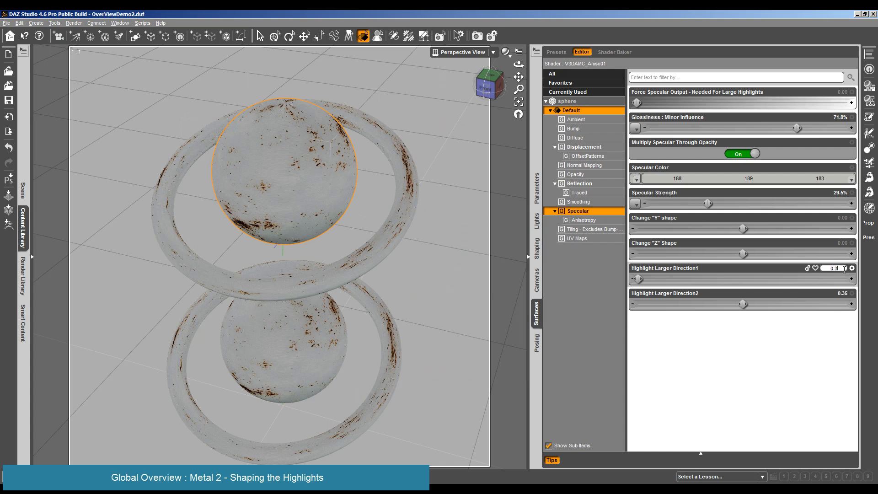
pyautogui.write('5')
pyautogui.press('Return')
pyautogui.moveTo(732, 310); pyautogui.dragTo(638, 311)
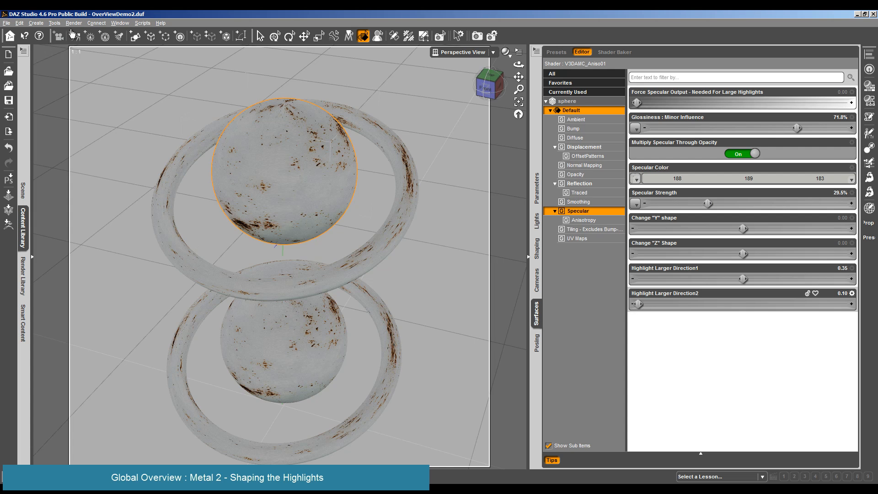
# - Render the scene to check the highlights with Direction2 reduced instead, and close the render
pyautogui.click(73, 23)
pyautogui.click(82, 33)
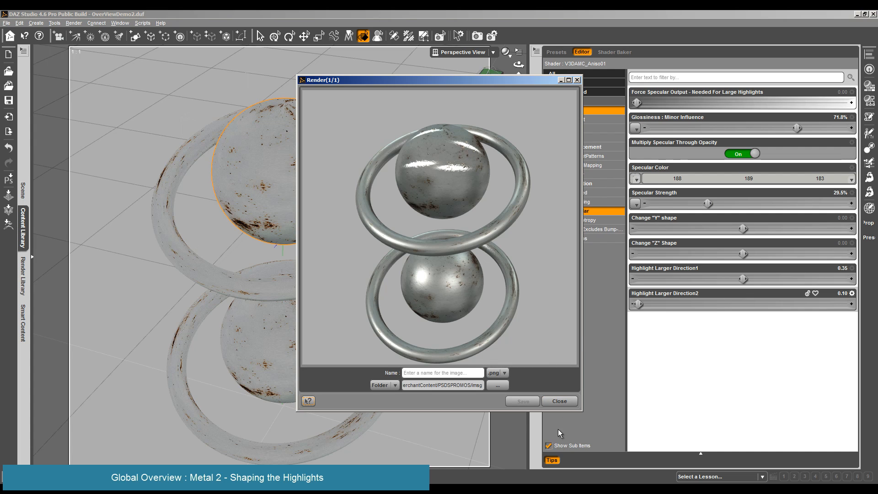
pyautogui.click(560, 401)
# - Set both Highlight Larger Direction1 and Highlight Larger Direction2 of the upper sphere to 0.11
pyautogui.moveTo(639, 305); pyautogui.dragTo(688, 304)
pyautogui.moveTo(742, 279); pyautogui.dragTo(695, 304)
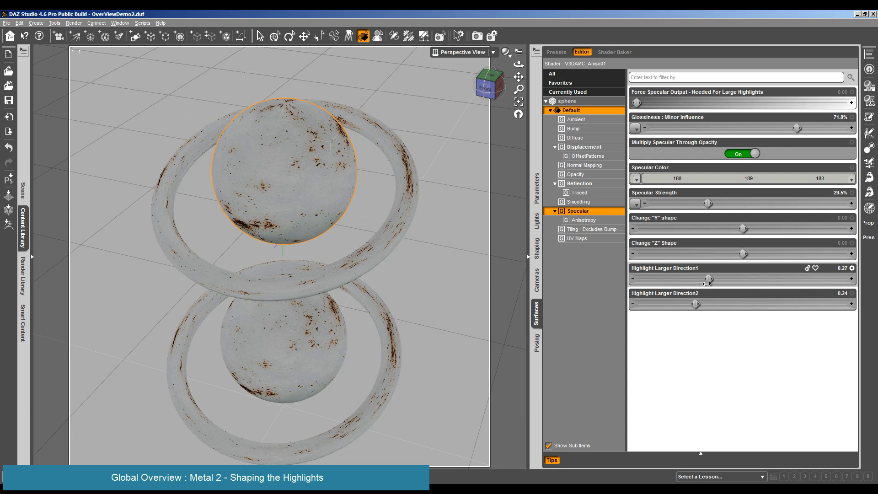
pyautogui.moveTo(707, 284); pyautogui.dragTo(702, 280)
pyautogui.moveTo(697, 279); pyautogui.dragTo(647, 280)
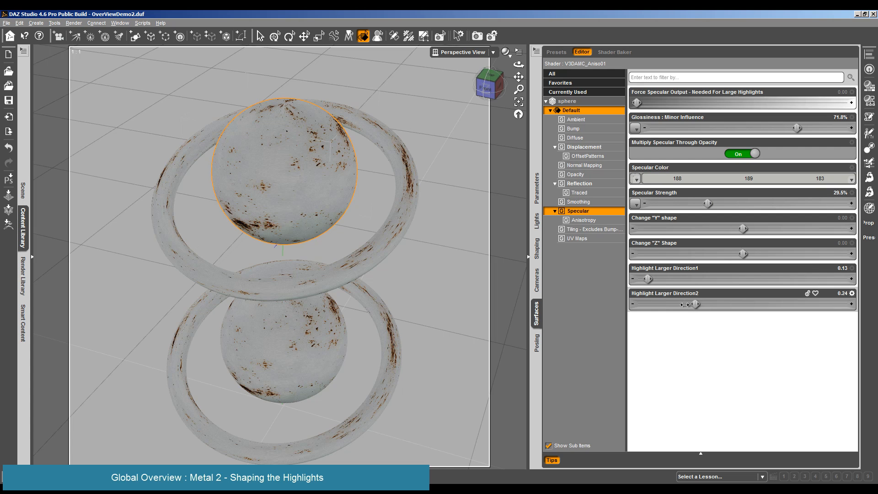
pyautogui.moveTo(685, 304); pyautogui.dragTo(642, 279)
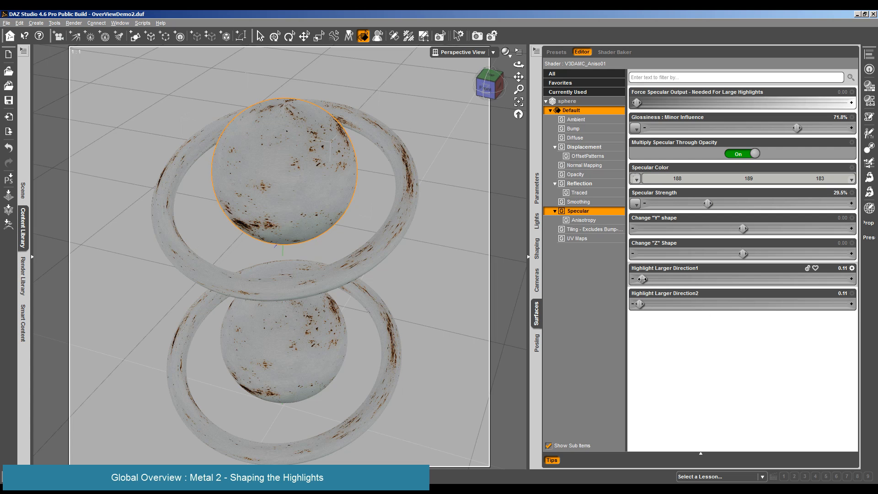
# - Render the scene to check the highlights with both direction values reduced, and close the render
pyautogui.click(68, 22)
pyautogui.click(70, 32)
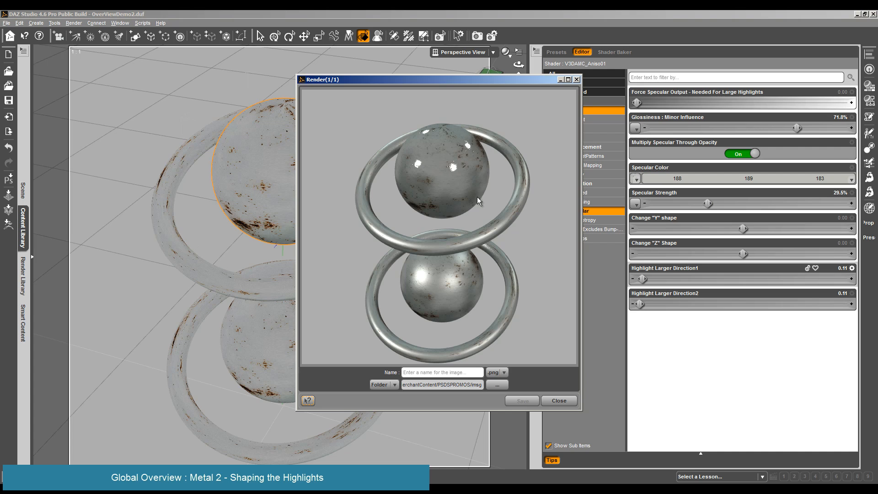
pyautogui.click(558, 400)
# - Render a close-up of the upper sphere to examine the shape of its small highlights
pyautogui.scroll(5, 307, 121)
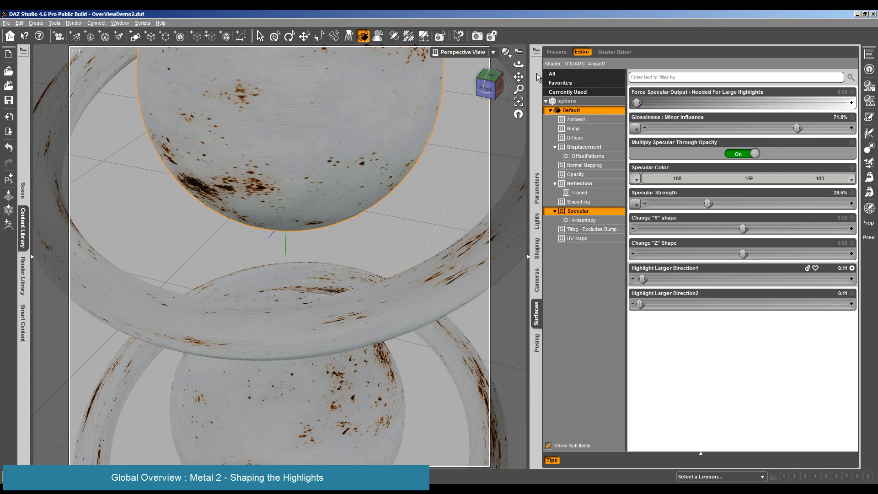
pyautogui.moveTo(519, 76); pyautogui.dragTo(528, 121)
pyautogui.scroll(2, 422, 72)
pyautogui.click(79, 24)
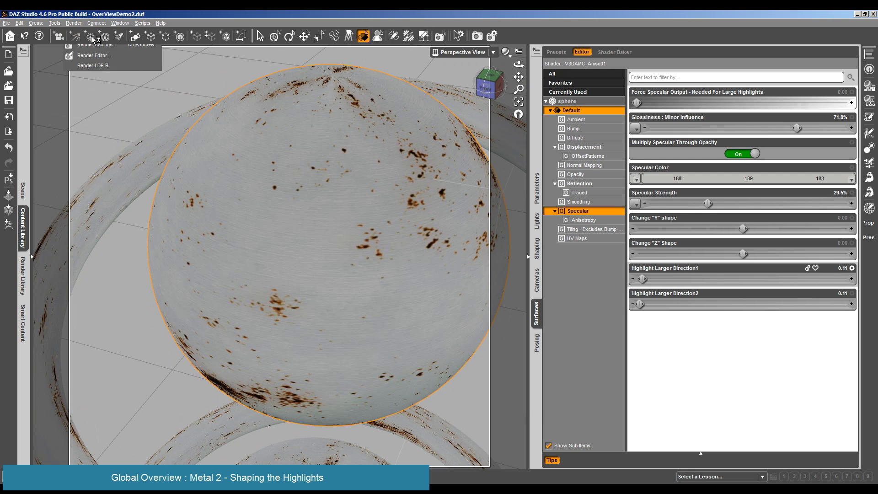
pyautogui.click(84, 33)
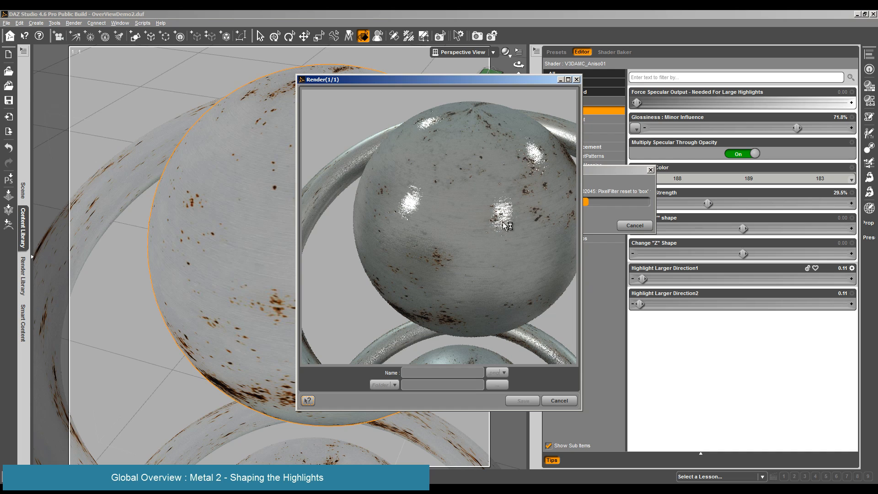
pyautogui.click(560, 402)
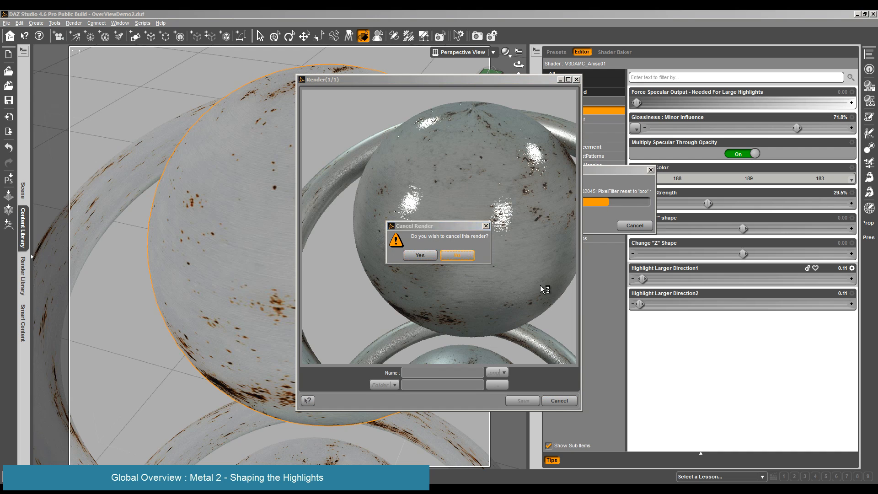
pyautogui.press('Escape')
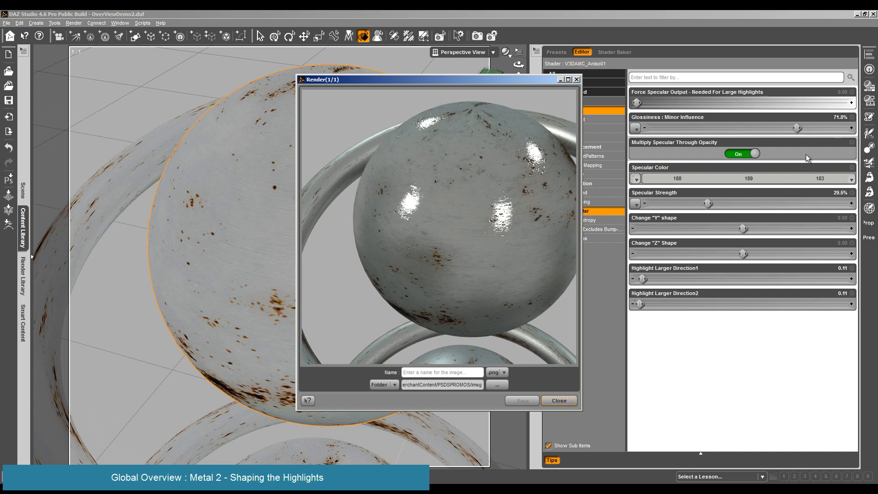
# - Try a Glossiness of 40% on the upper sphere with a test render
pyautogui.click(560, 400)
pyautogui.click(833, 117)
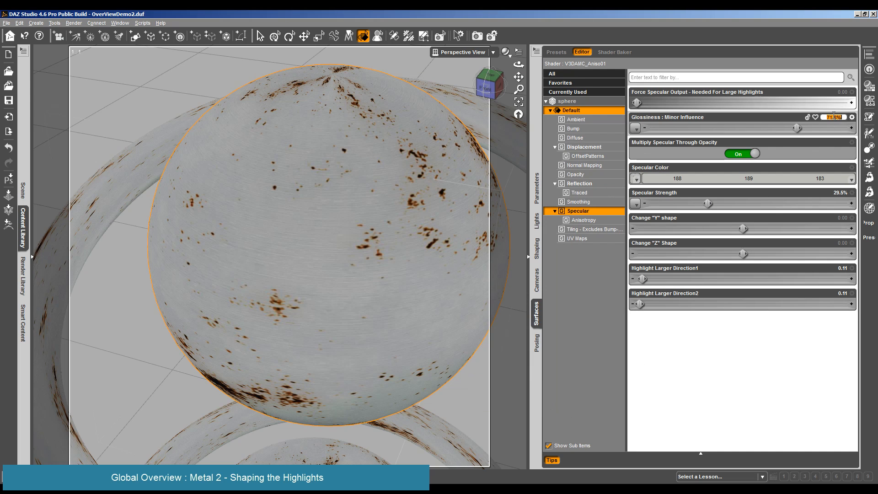
pyautogui.write('40')
pyautogui.press('Return')
pyautogui.hotkey('ctrl', 'r')
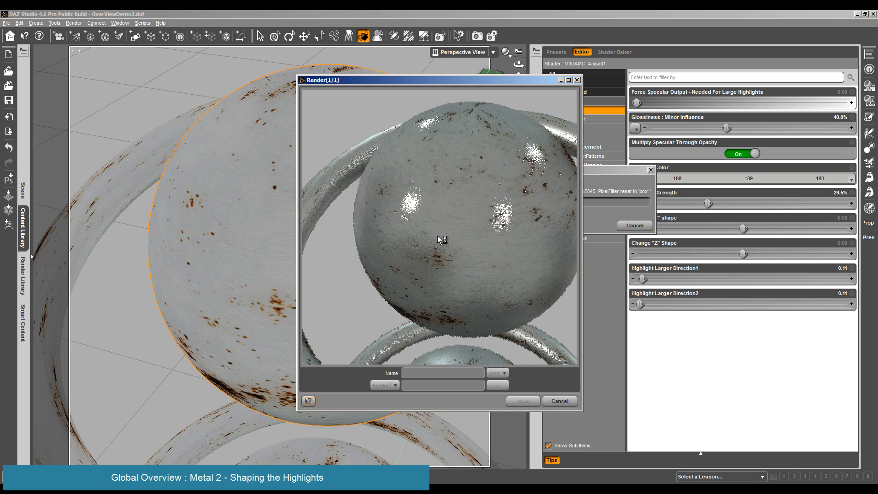
pyautogui.click(561, 401)
pyautogui.click(408, 260)
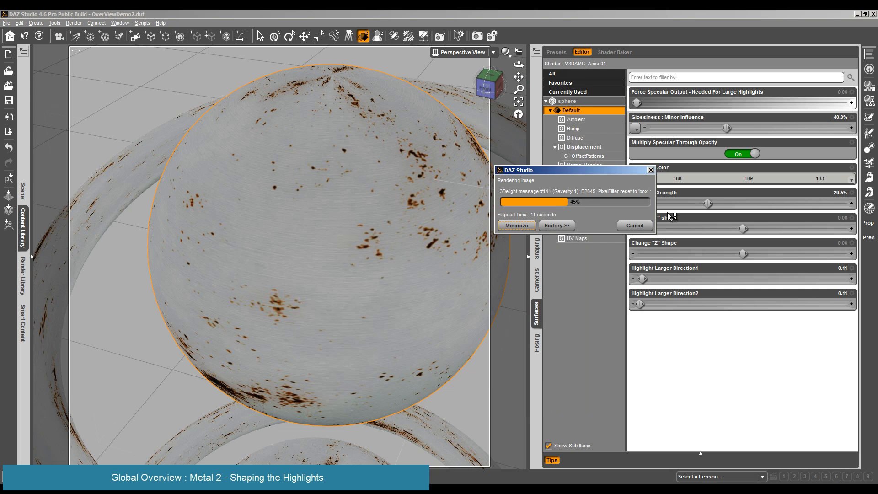
# - Set the upper sphere's Glossiness to 5%, render the close-up with the small highlights, and close the render
pyautogui.click(834, 117)
pyautogui.write('0')
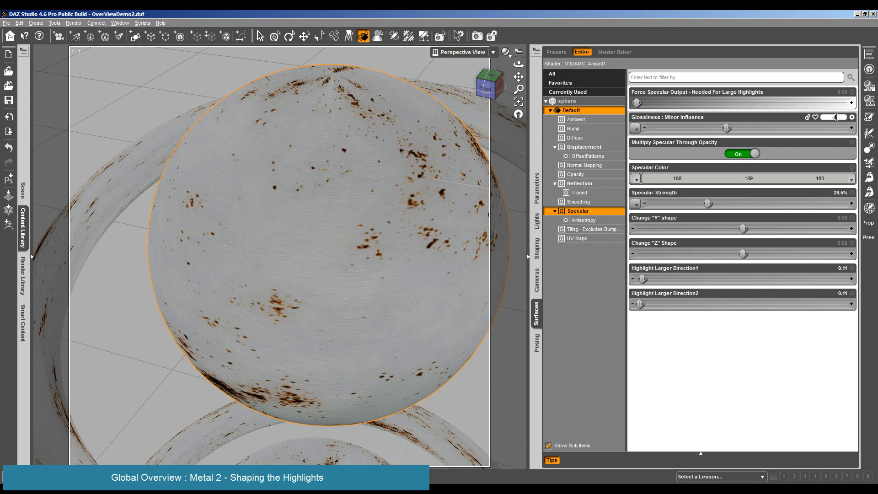
pyautogui.write('.05')
pyautogui.press('Return')
pyautogui.click(74, 23)
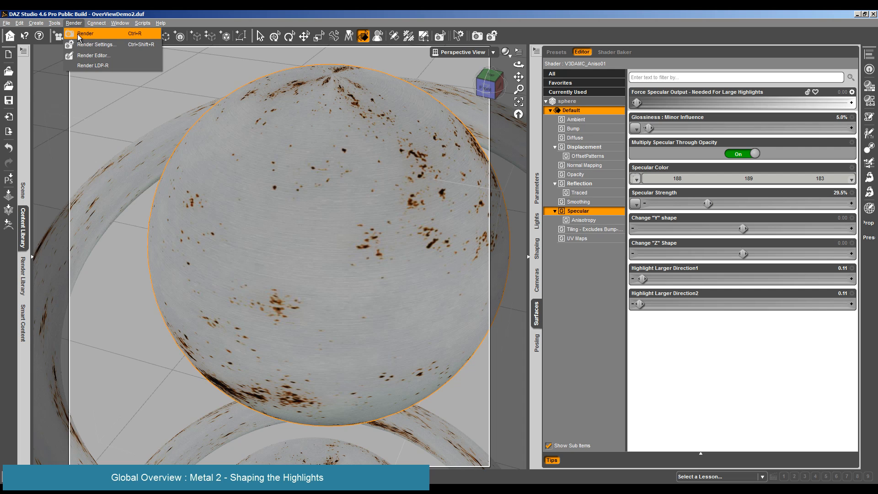
pyautogui.click(85, 34)
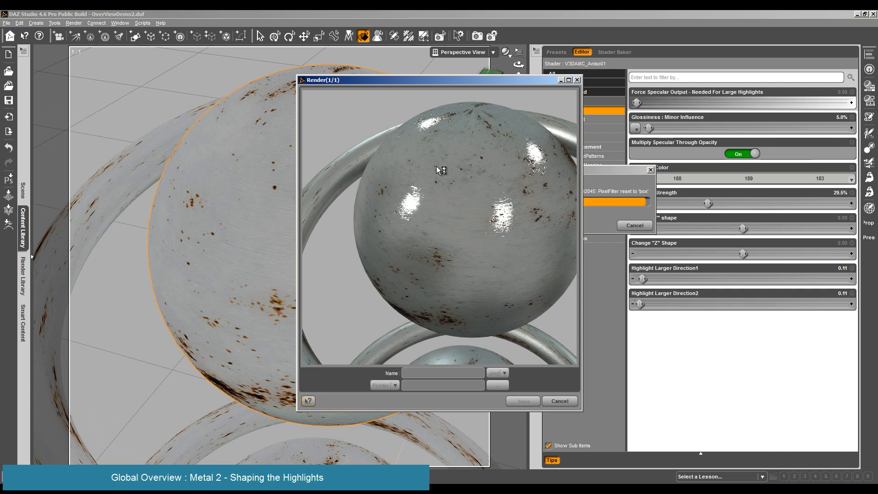
pyautogui.click(559, 401)
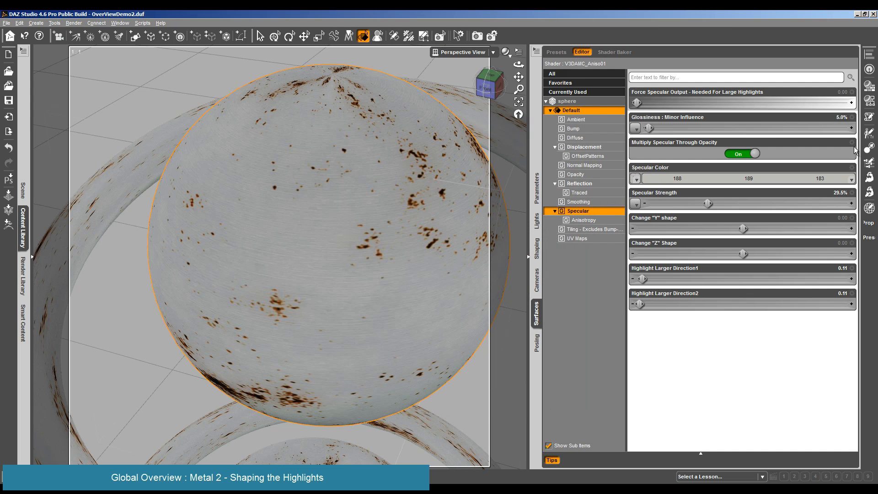
# - Raise the upper sphere's Glossiness to 95%, render the same close-up again, and close the render
pyautogui.click(843, 117)
pyautogui.write('95')
pyautogui.press('Return')
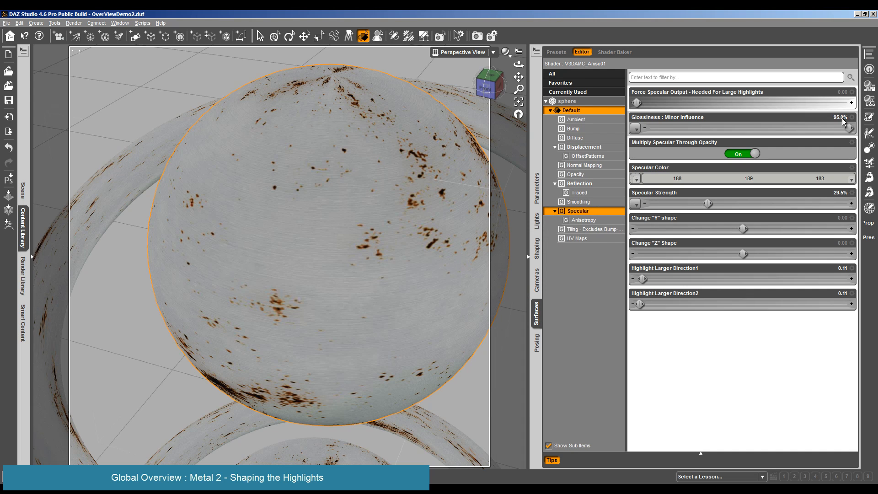
pyautogui.hotkey('ctrl', 'r')
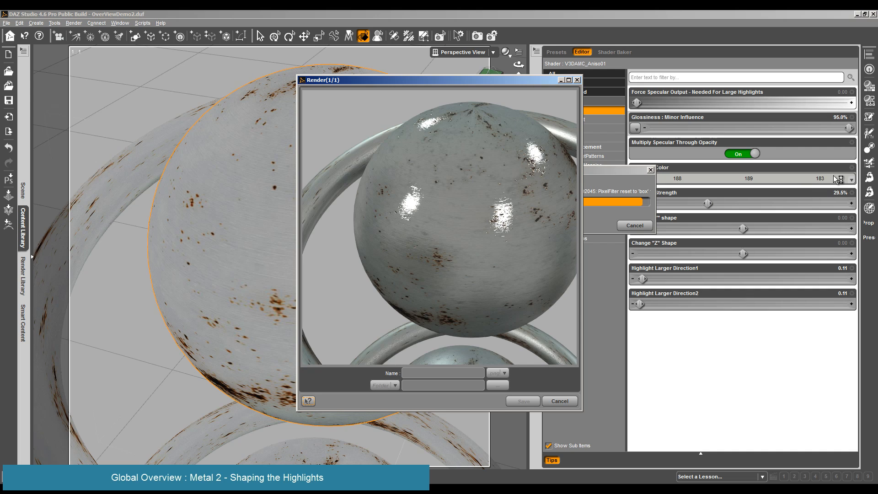
pyautogui.click(559, 401)
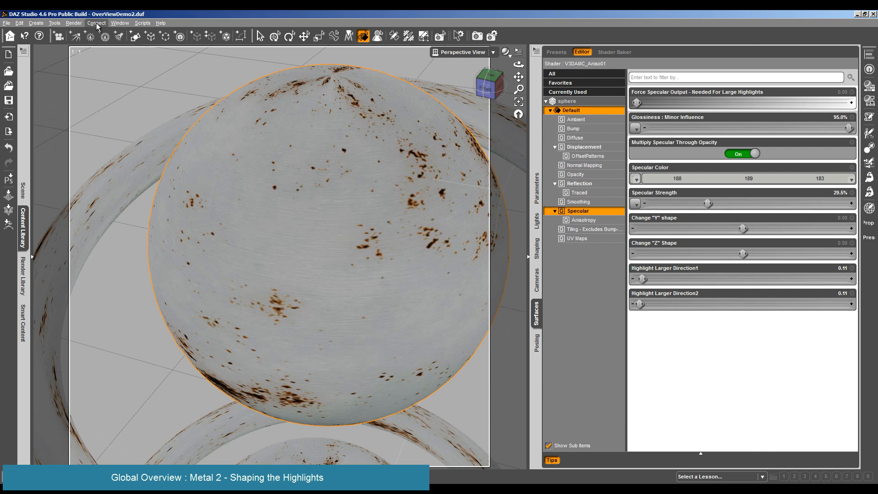
# - Set up a comparison in the Render Editor with Render 48 as primary, Render 49 as secondary and Toggle mode
pyautogui.click(73, 23)
pyautogui.click(91, 56)
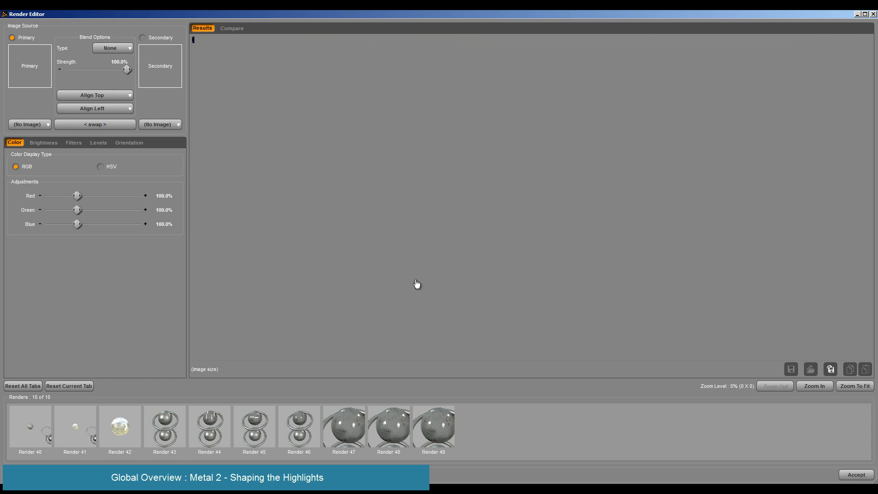
pyautogui.click(231, 28)
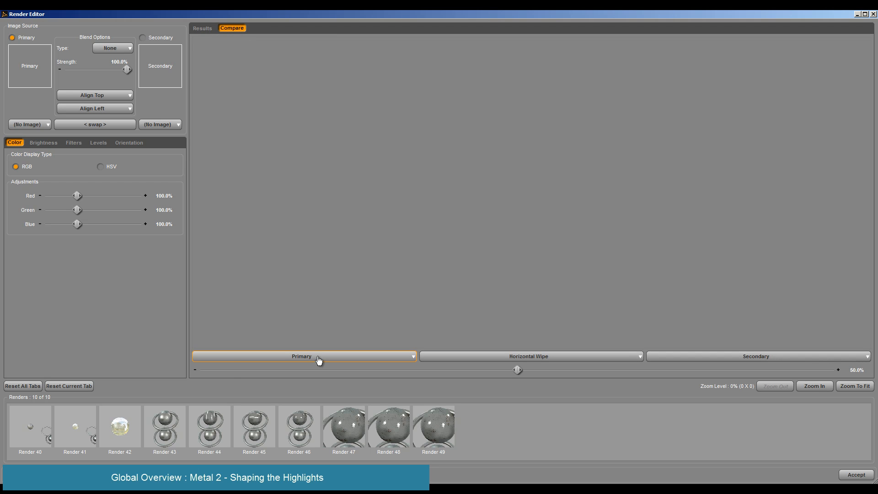
pyautogui.click(319, 358)
pyautogui.click(212, 469)
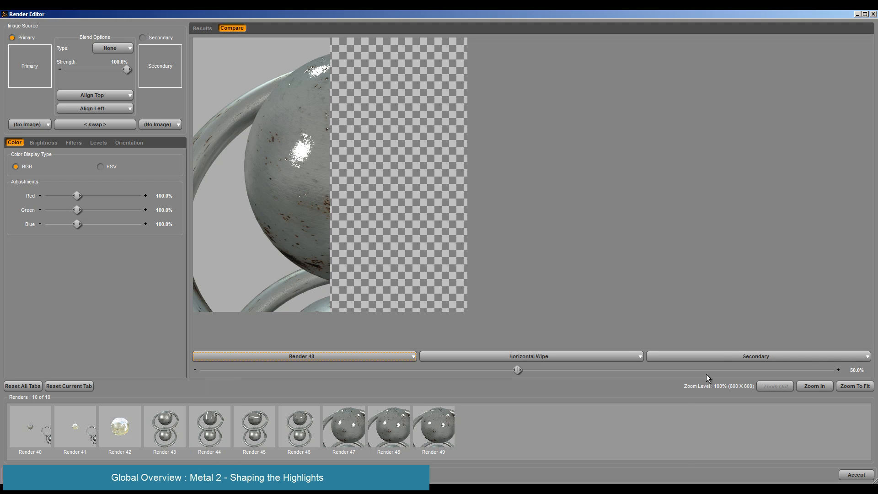
pyautogui.click(726, 357)
pyautogui.click(666, 478)
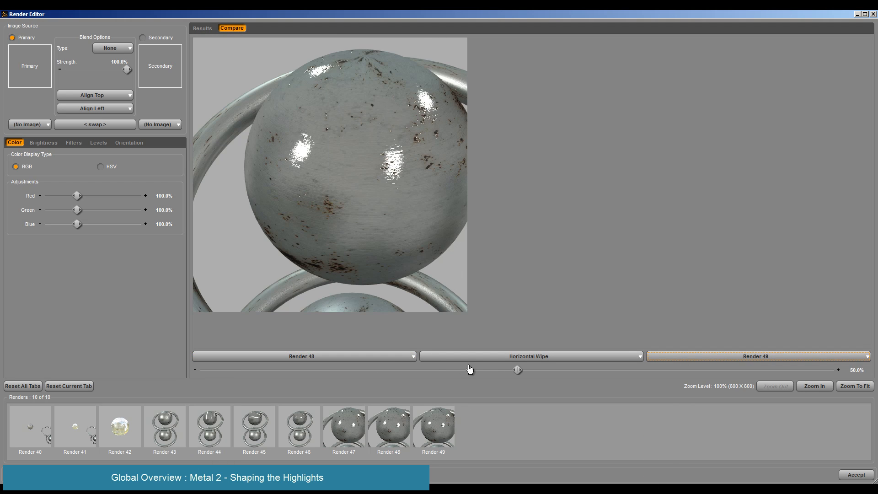
pyautogui.click(503, 360)
pyautogui.click(459, 388)
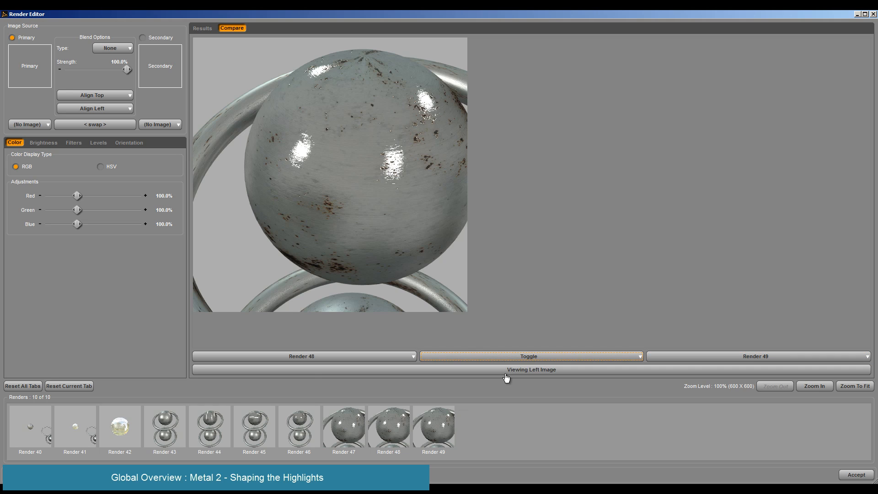
# - Toggle repeatedly between Render 48 and Render 49 to examine the influence of glossiness on small highlights, and close the Render Editor
pyautogui.click(519, 372)
pyautogui.click(519, 371)
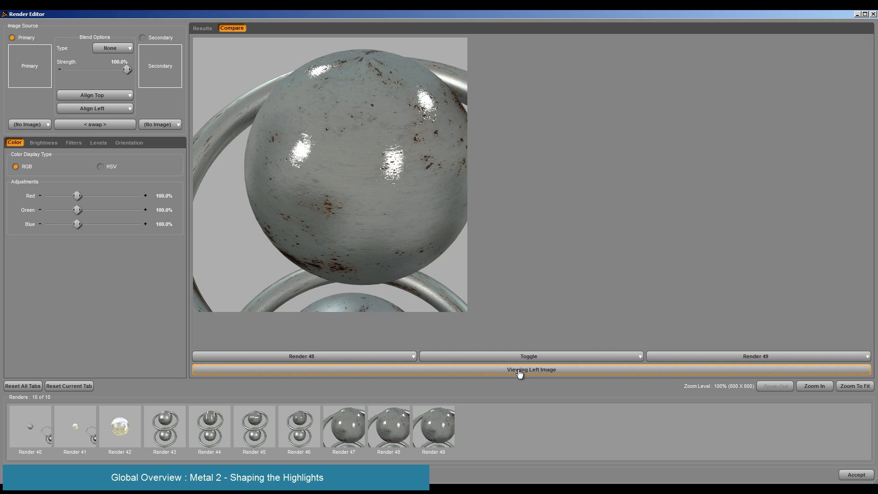
pyautogui.click(519, 372)
pyautogui.click(519, 371)
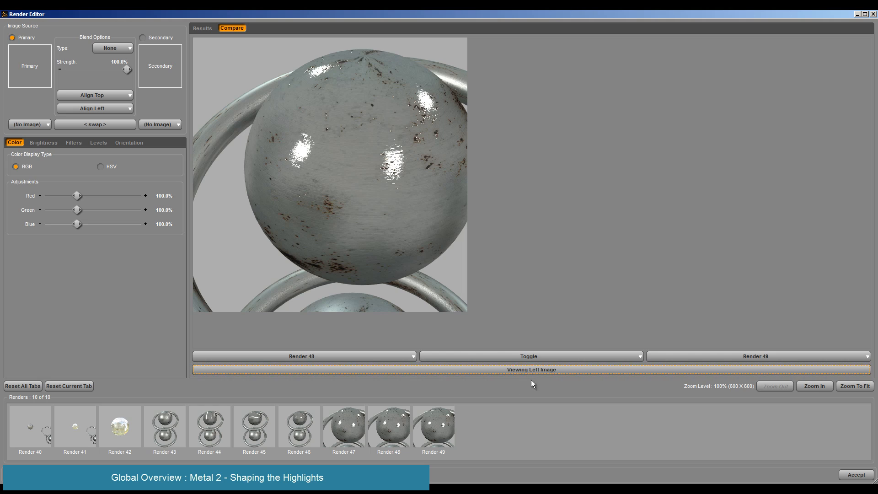
pyautogui.click(538, 372)
pyautogui.click(538, 372)
pyautogui.click(539, 372)
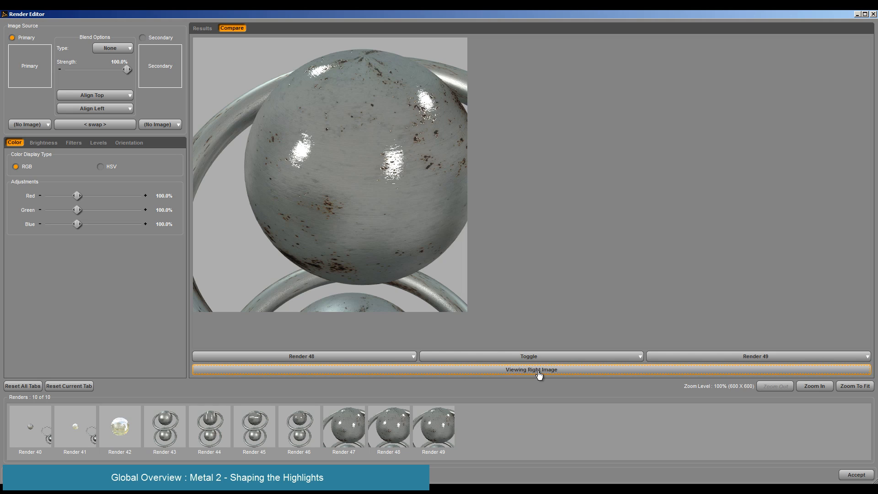
pyautogui.click(538, 372)
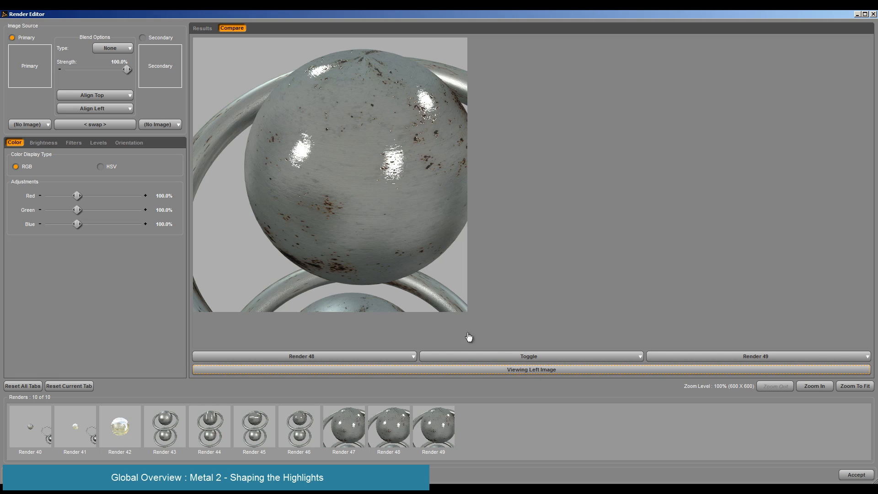
pyautogui.click(509, 371)
pyautogui.click(519, 376)
pyautogui.click(518, 376)
pyautogui.click(518, 376)
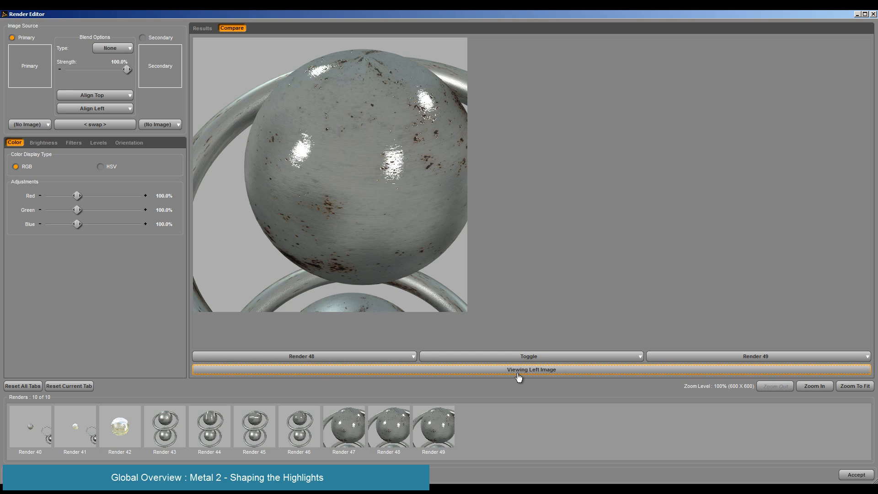
pyautogui.click(519, 376)
pyautogui.click(519, 376)
pyautogui.click(519, 376)
pyautogui.click(518, 376)
pyautogui.click(519, 376)
pyautogui.click(519, 376)
pyautogui.click(519, 376)
pyautogui.click(519, 376)
pyautogui.click(519, 375)
pyautogui.click(873, 15)
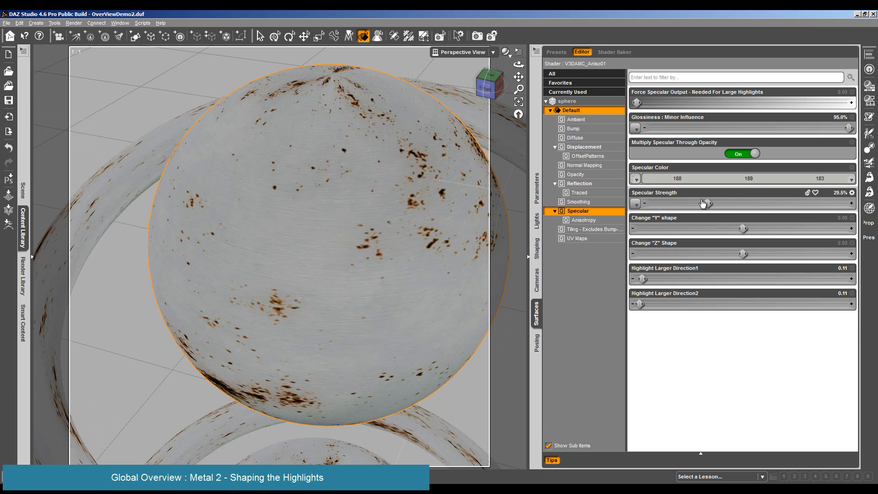
# - Set the upper sphere's Glossiness to 69.3% and both Highlight Larger Direction1 and Highlight Larger Direction2 to 0.39
pyautogui.scroll(-3, 356, 238)
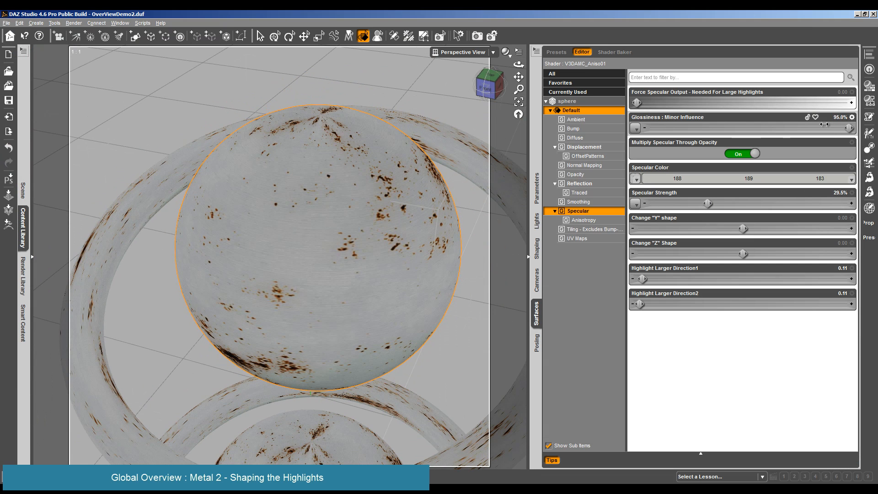
pyautogui.moveTo(849, 130); pyautogui.dragTo(792, 129)
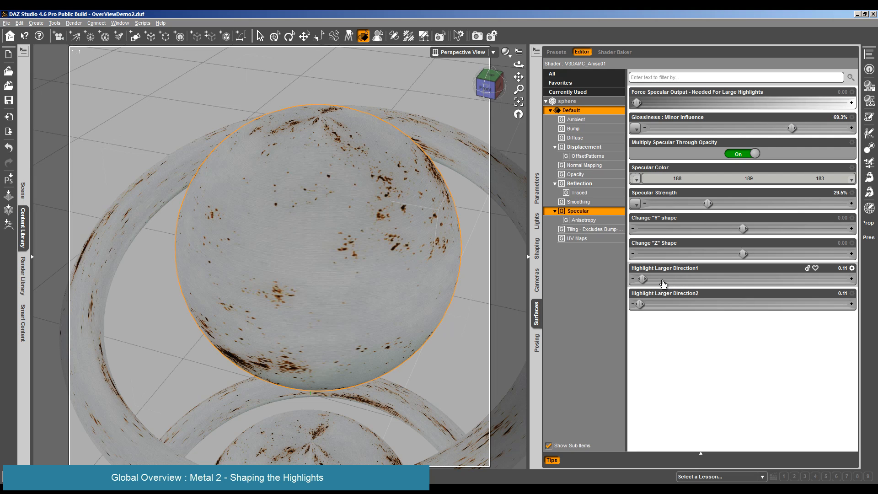
pyautogui.moveTo(661, 273); pyautogui.dragTo(759, 273)
pyautogui.moveTo(640, 295); pyautogui.dragTo(761, 295)
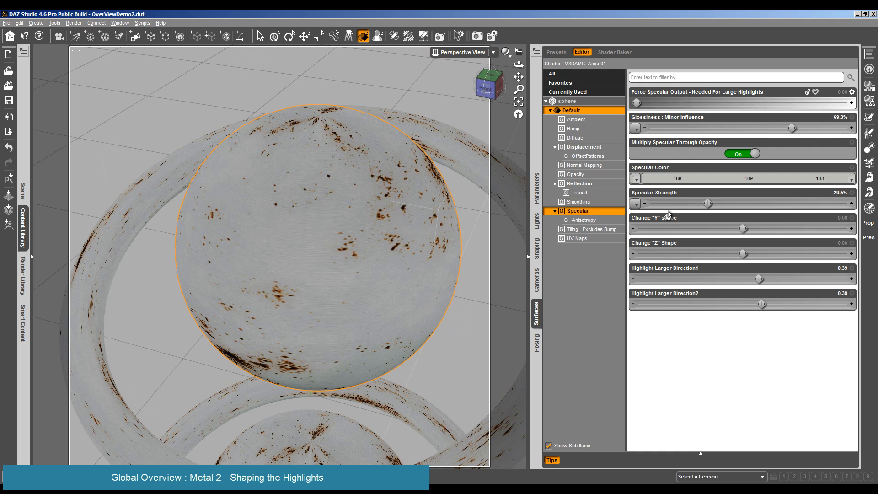
# - Try a Specular Strength of 2.1% on the upper sphere with a test render
pyautogui.moveTo(708, 203); pyautogui.dragTo(652, 204)
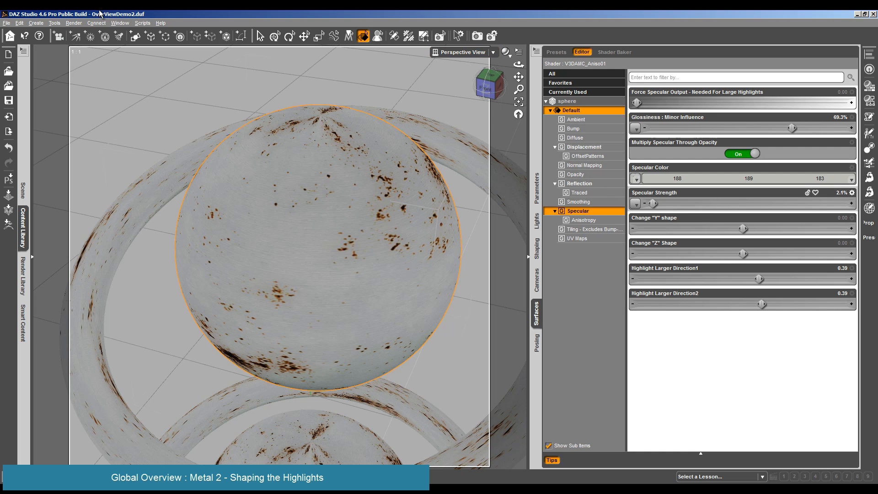
pyautogui.click(36, 22)
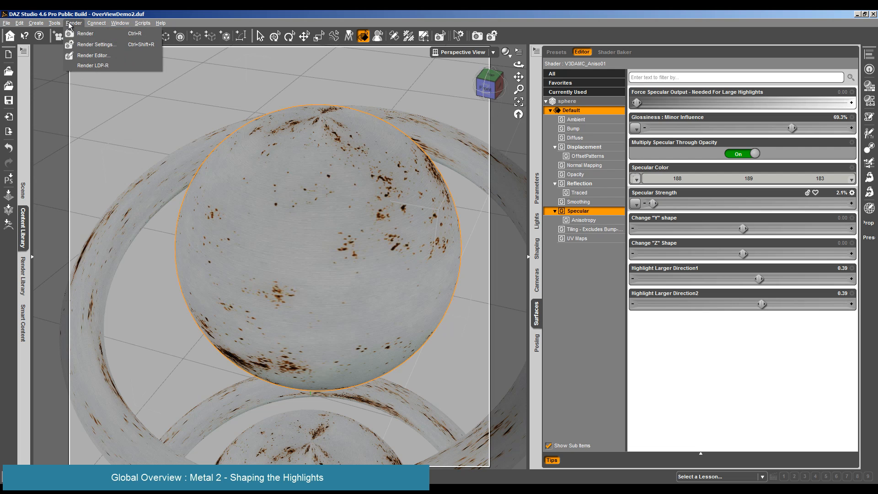
pyautogui.click(79, 36)
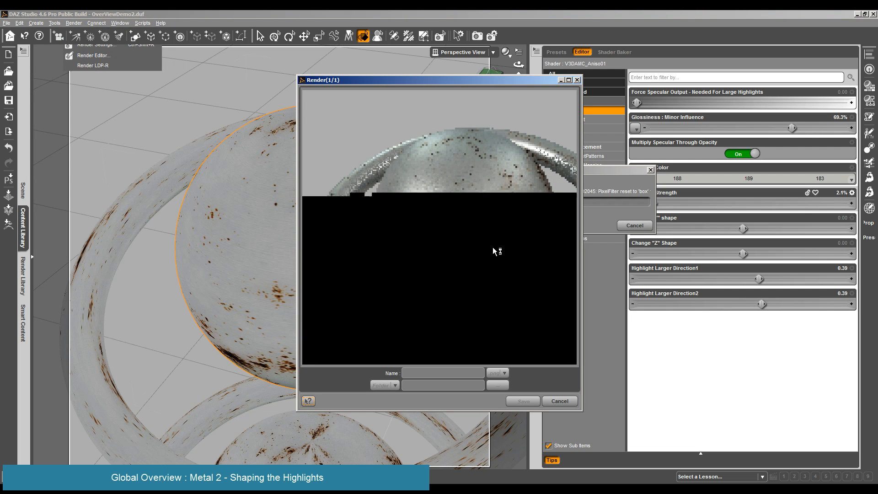
pyautogui.click(575, 401)
pyautogui.click(402, 254)
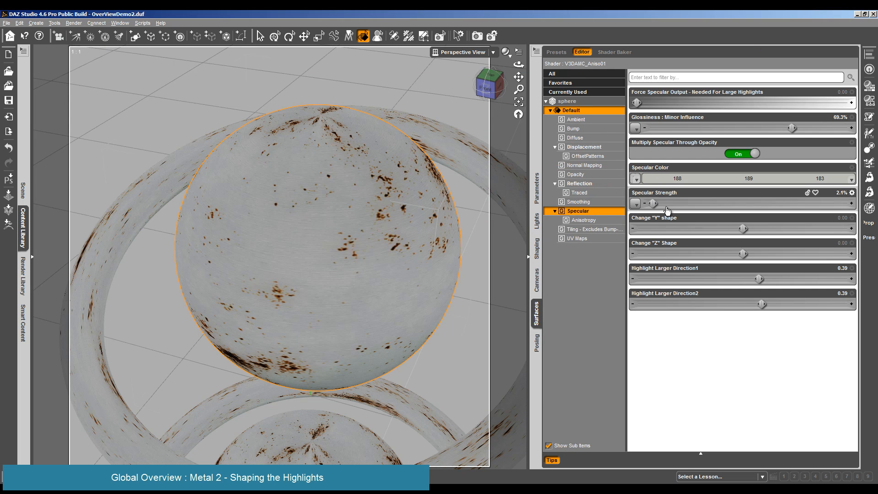
# - Set the upper sphere's Specular Strength to 25% and render the scene to check the enlarged highlights
pyautogui.moveTo(667, 210); pyautogui.dragTo(691, 206)
pyautogui.click(839, 193)
pyautogui.write('25')
pyautogui.press('Return')
pyautogui.hotkey('ctrl', 'r')
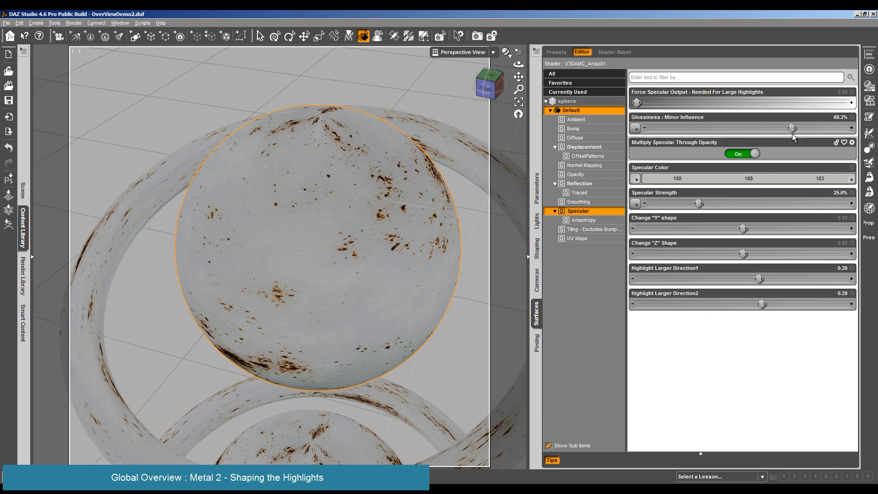
# - Lower Glossiness to 5% while keeping the enlarged highlights, render the scene, and close the render
pyautogui.moveTo(792, 129); pyautogui.dragTo(122, 36)
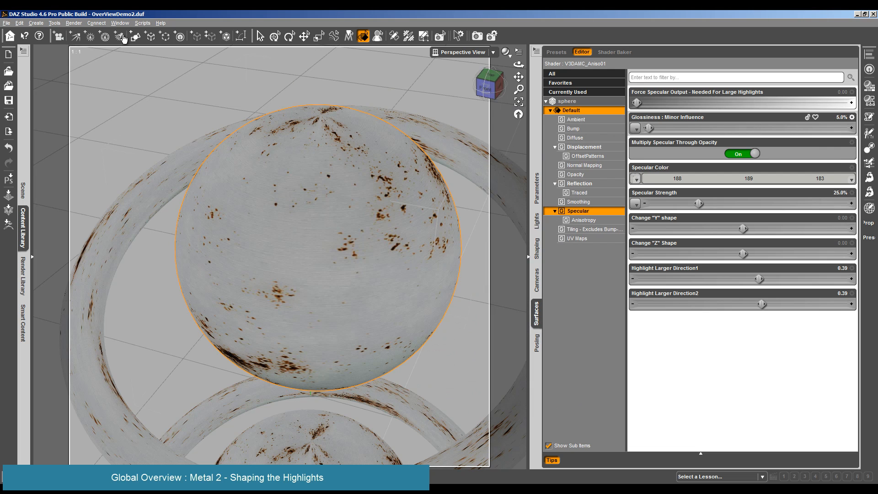
pyautogui.click(73, 22)
pyautogui.click(72, 32)
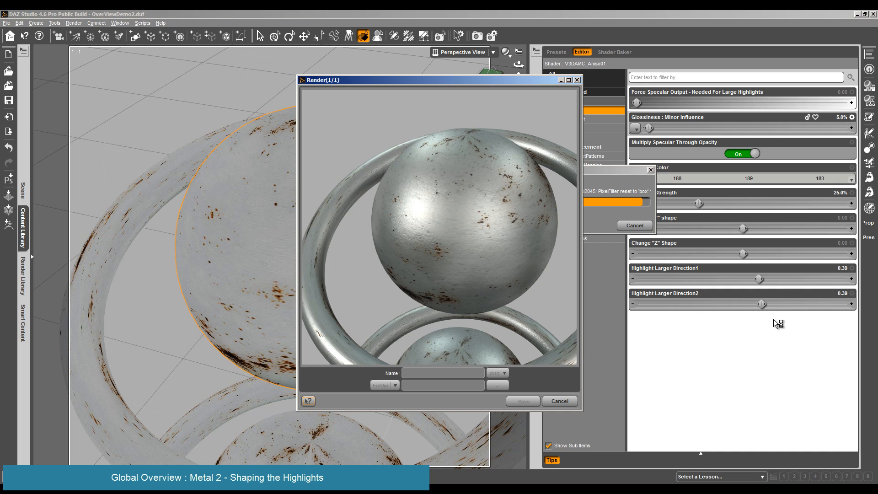
pyautogui.click(558, 406)
# - Set Glossiness to 95% for the enlarged highlights, render the scene, and close the render
pyautogui.moveTo(649, 128); pyautogui.dragTo(850, 128)
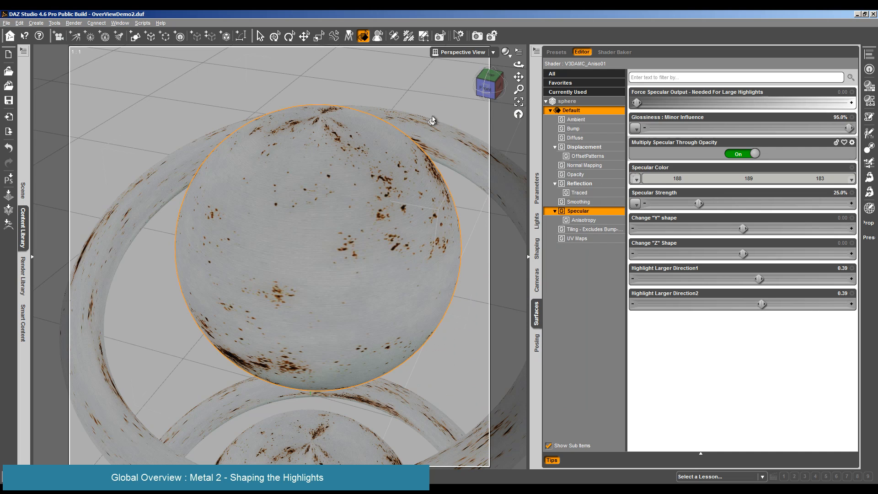
pyautogui.hotkey('ctrl', 'r')
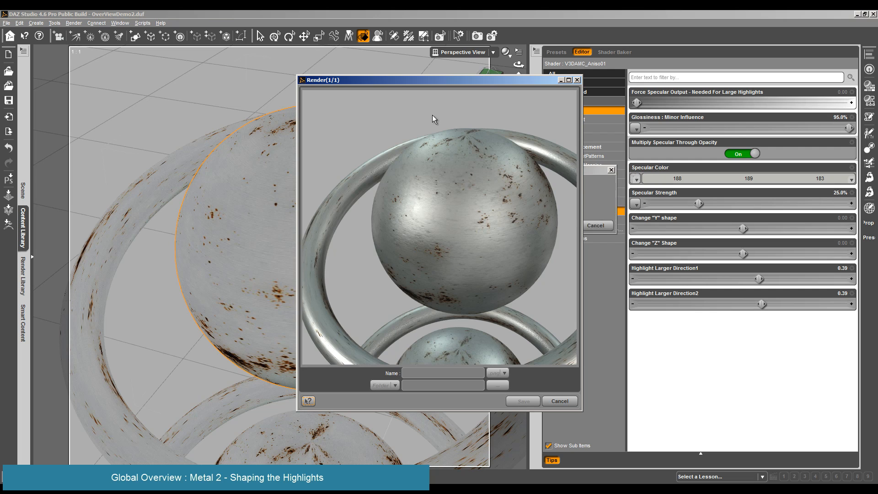
pyautogui.click(560, 401)
# - Compare Render 51 with Render 52 in the Render Editor by sweeping a horizontal wipe across them
pyautogui.click(96, 23)
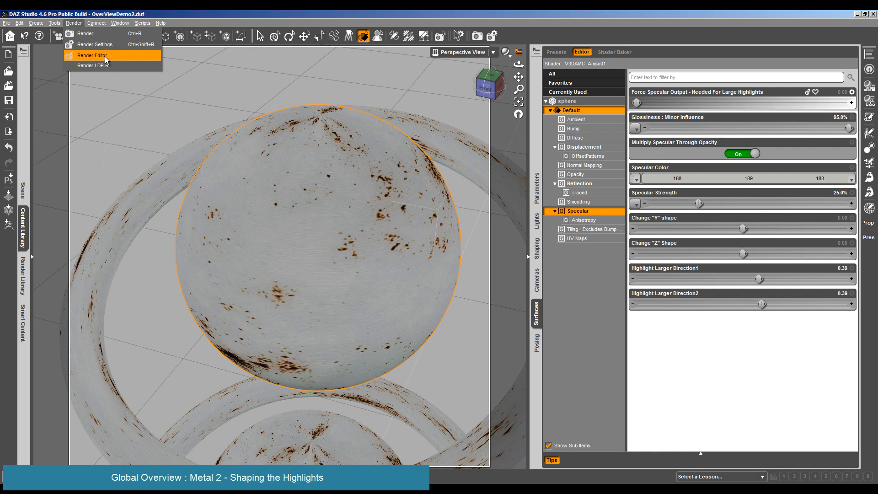
pyautogui.click(105, 55)
pyautogui.click(232, 28)
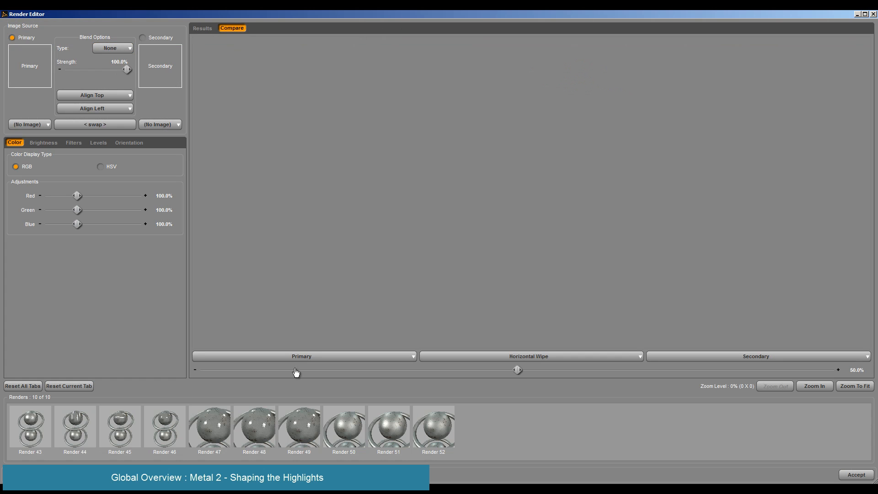
pyautogui.click(302, 356)
pyautogui.click(211, 463)
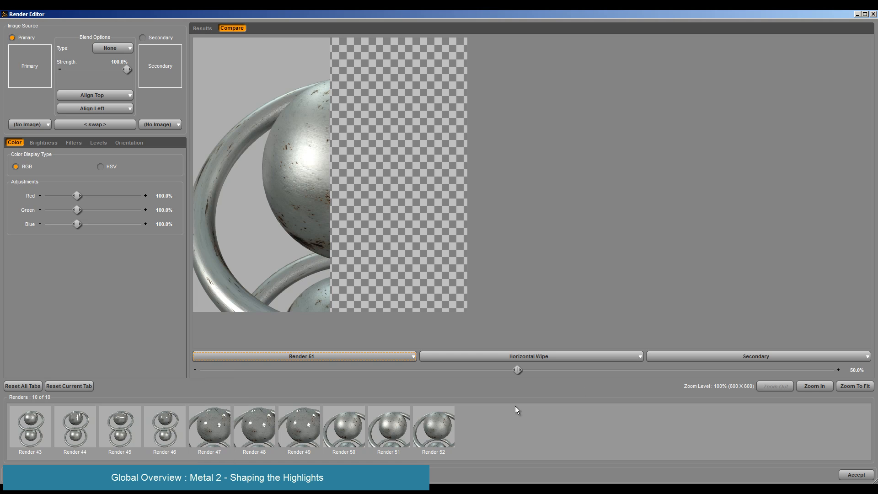
pyautogui.click(676, 360)
pyautogui.click(661, 471)
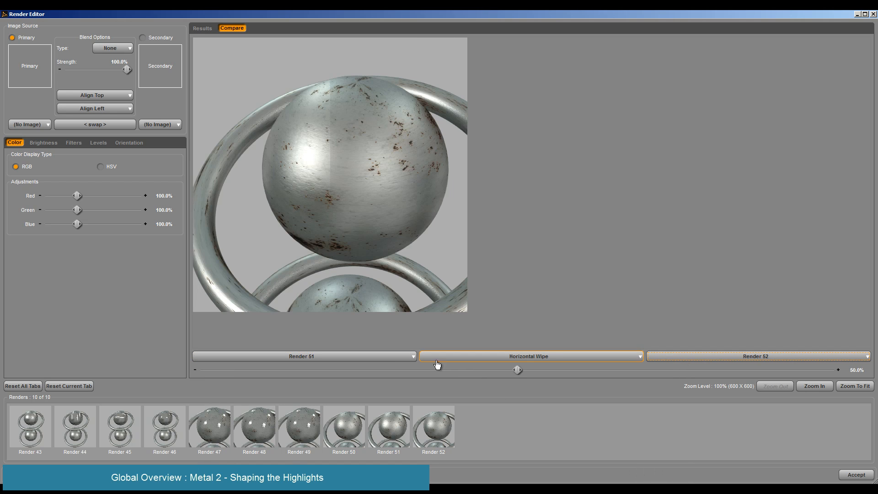
pyautogui.moveTo(517, 369); pyautogui.dragTo(226, 370)
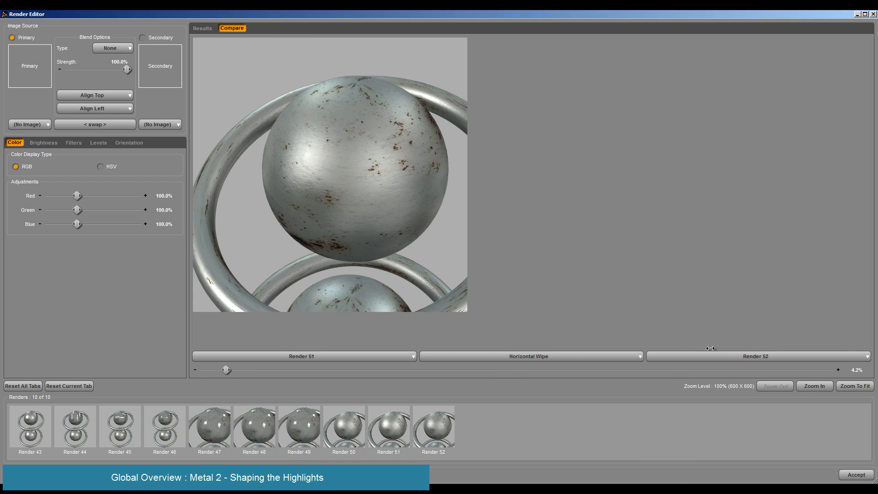
pyautogui.moveTo(710, 348); pyautogui.dragTo(160, 331)
# - Toggle repeatedly between Render 51 and Render 52 to compare their highlights, and close the Render Editor
pyautogui.click(493, 360)
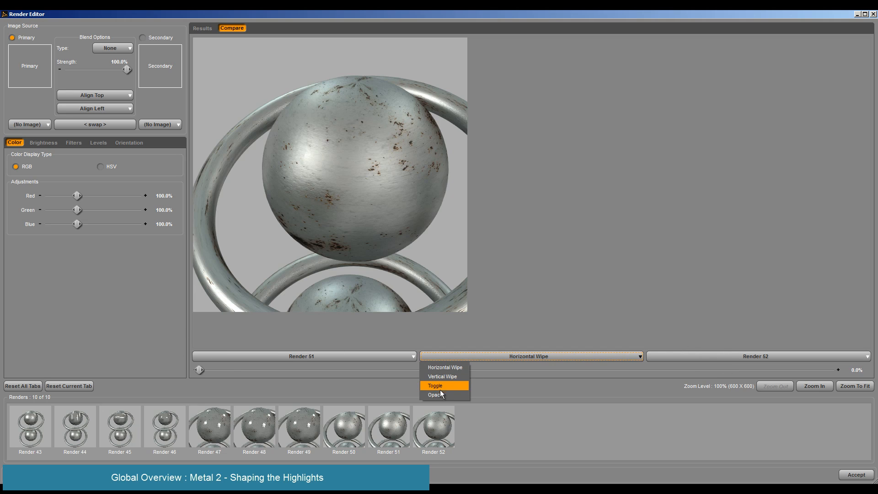
pyautogui.click(440, 388)
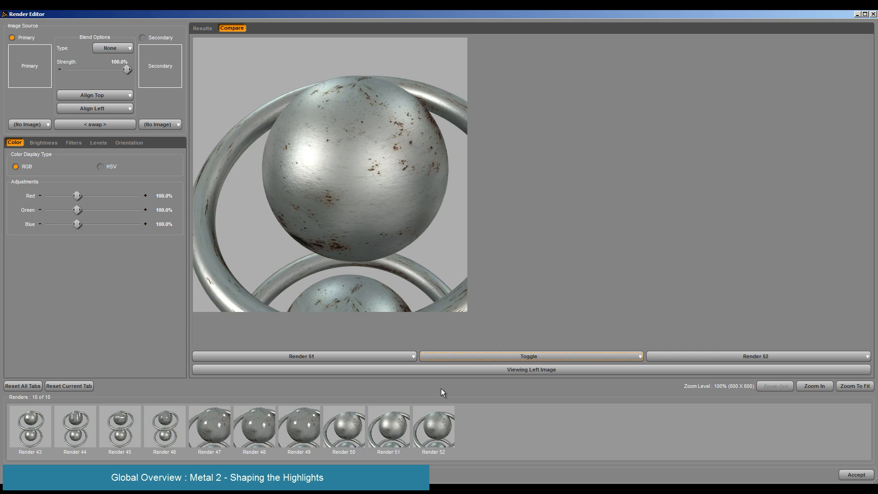
pyautogui.click(530, 372)
pyautogui.click(530, 372)
pyautogui.click(531, 371)
pyautogui.click(531, 371)
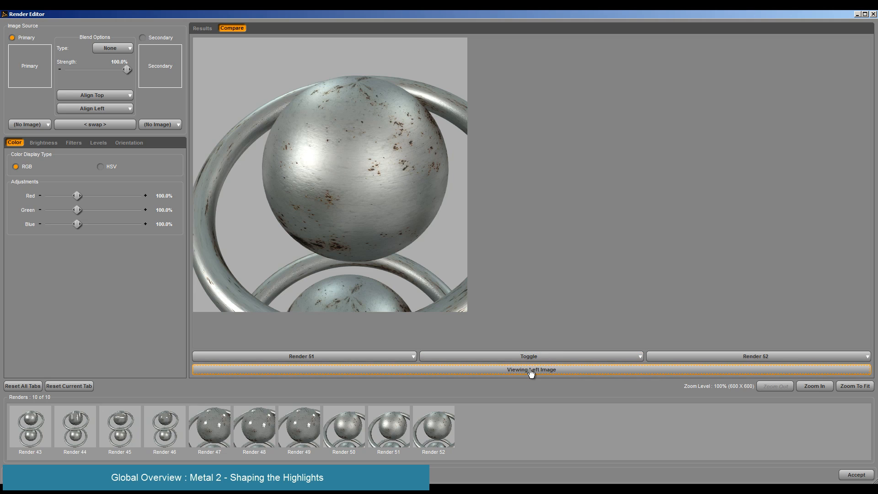
pyautogui.click(530, 372)
pyautogui.click(530, 371)
pyautogui.click(530, 371)
pyautogui.click(530, 371)
pyautogui.click(530, 371)
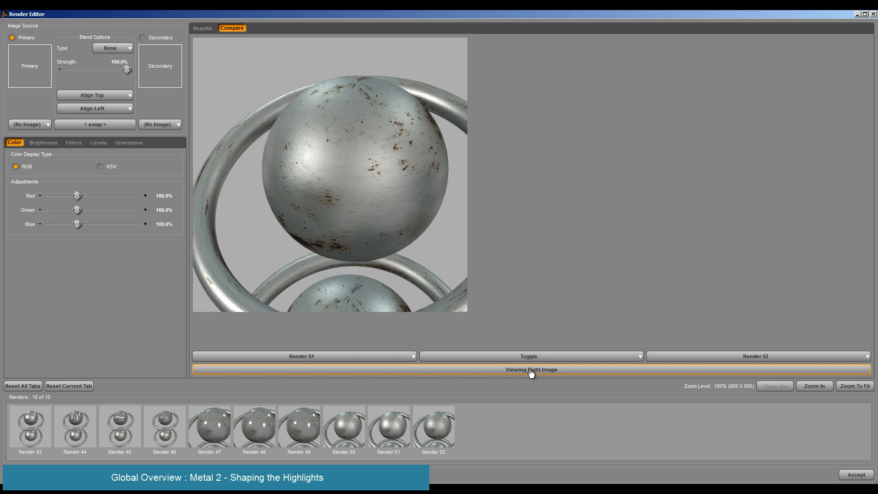
pyautogui.click(530, 372)
pyautogui.click(530, 372)
pyautogui.click(530, 372)
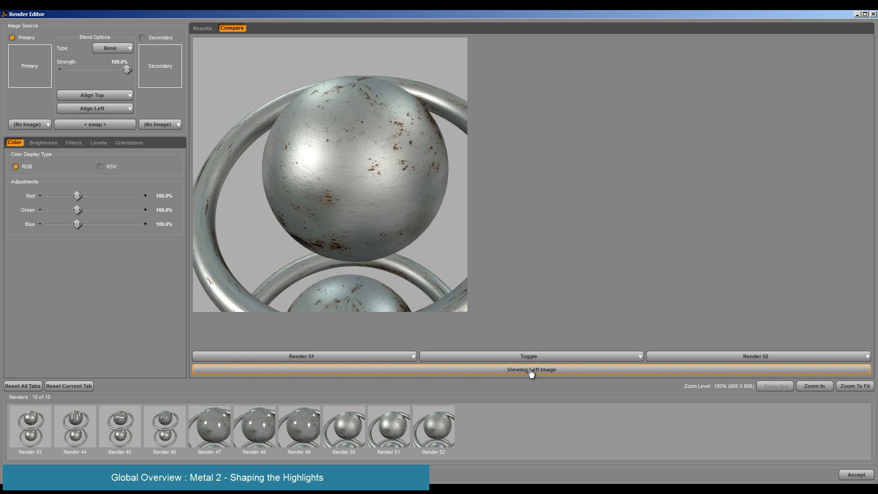
pyautogui.click(530, 372)
pyautogui.click(531, 371)
pyautogui.click(531, 371)
pyautogui.click(530, 372)
pyautogui.click(530, 371)
pyautogui.click(531, 372)
pyautogui.click(531, 372)
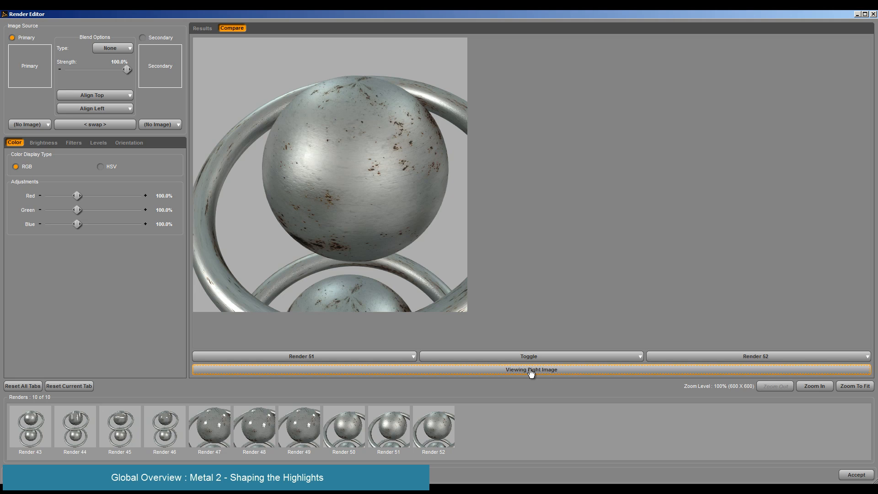
pyautogui.click(530, 371)
pyautogui.click(531, 371)
pyautogui.click(531, 371)
pyautogui.click(530, 371)
pyautogui.click(530, 371)
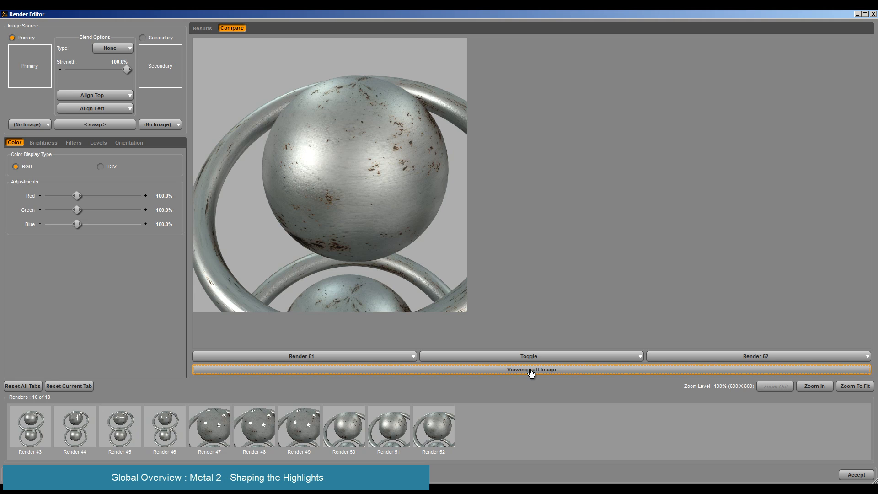
pyautogui.click(531, 371)
pyautogui.click(530, 371)
pyautogui.click(530, 371)
pyautogui.click(530, 371)
pyautogui.click(531, 371)
pyautogui.click(530, 372)
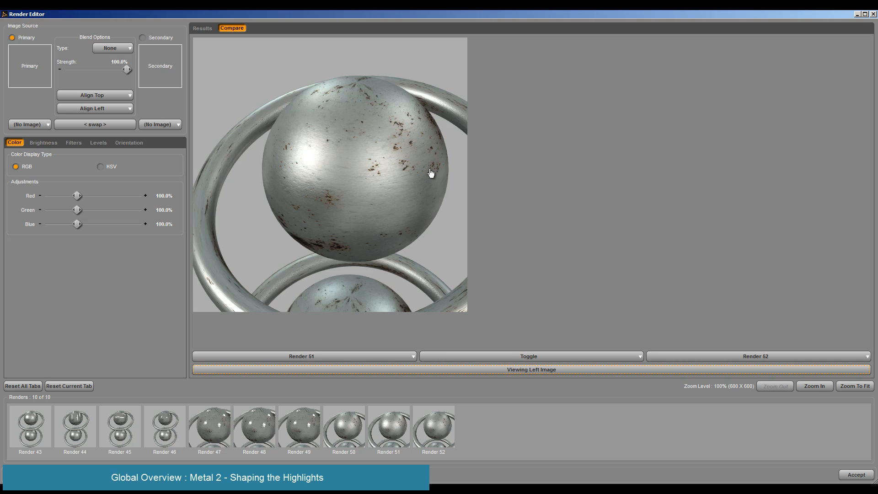
pyautogui.click(873, 15)
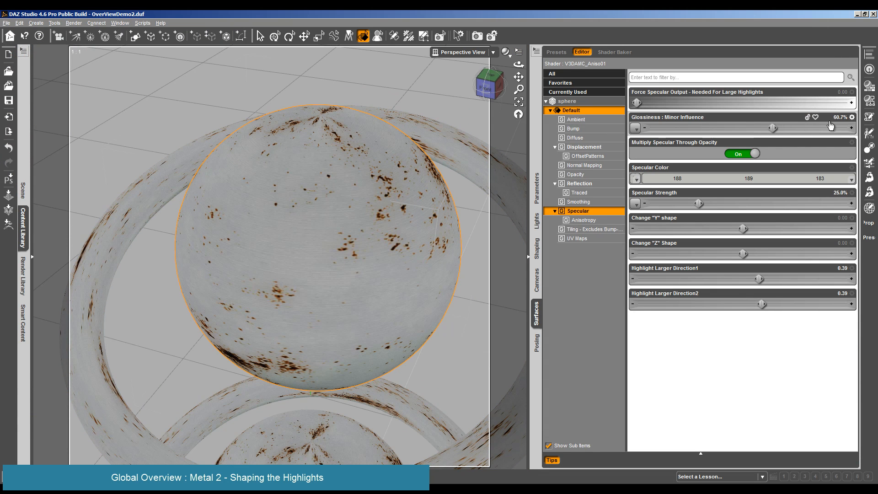
# - Set the upper sphere's Glossiness to 70%
pyautogui.click(843, 117)
pyautogui.write('70')
pyautogui.press('Return')
# - Try different hues and brightnesses for the upper sphere's Specular Color, and apply a yellow of RGB 210, 208, 143
pyautogui.click(703, 179)
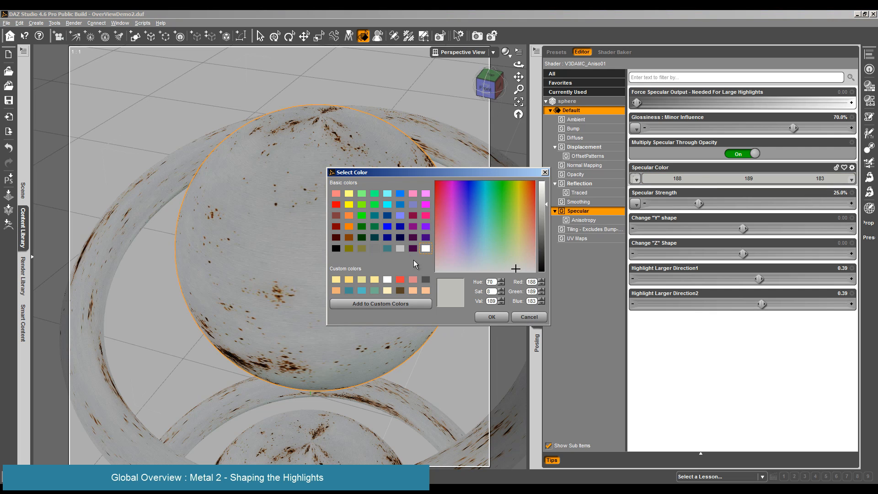
pyautogui.moveTo(481, 240); pyautogui.dragTo(472, 208)
pyautogui.moveTo(546, 205); pyautogui.dragTo(545, 185)
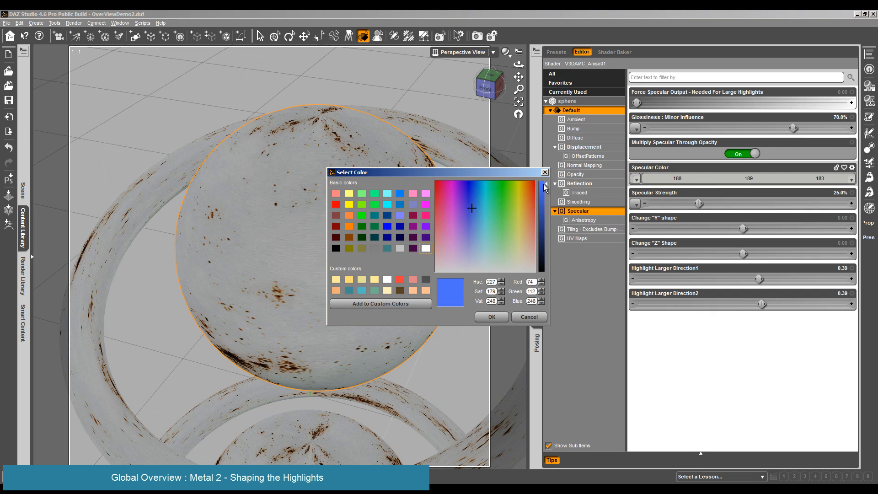
pyautogui.click(516, 236)
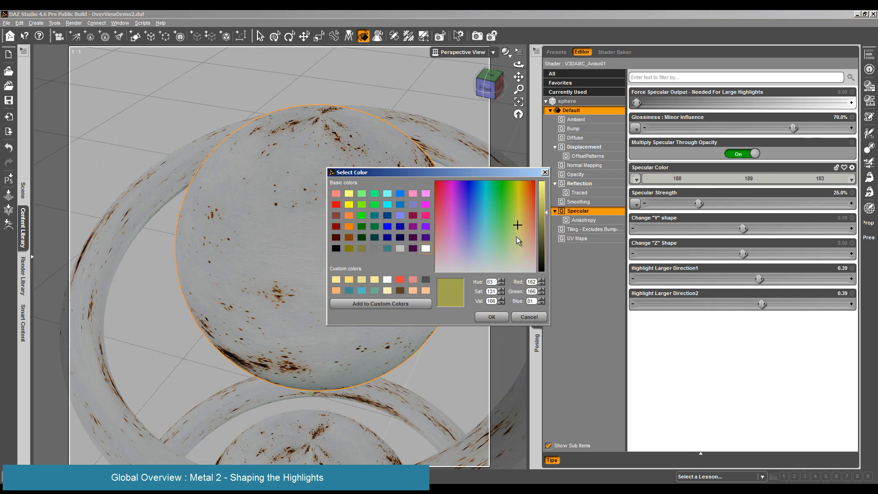
pyautogui.click(542, 198)
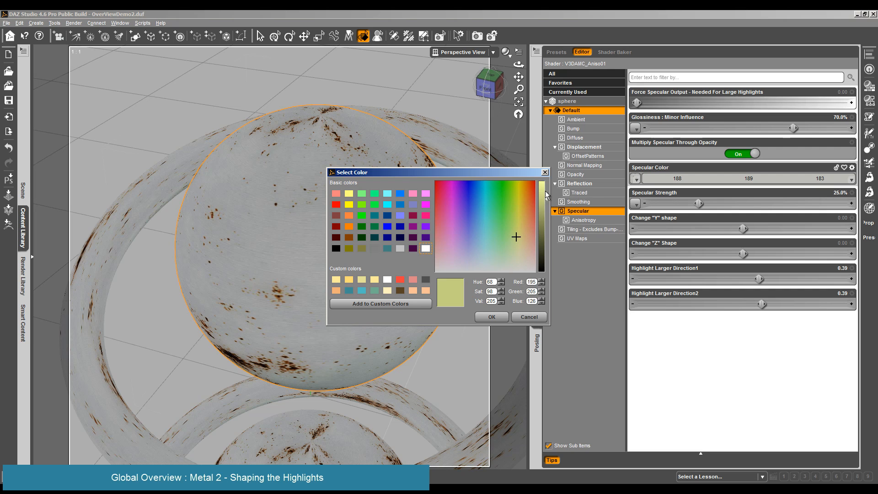
pyautogui.moveTo(544, 205); pyautogui.dragTo(545, 198)
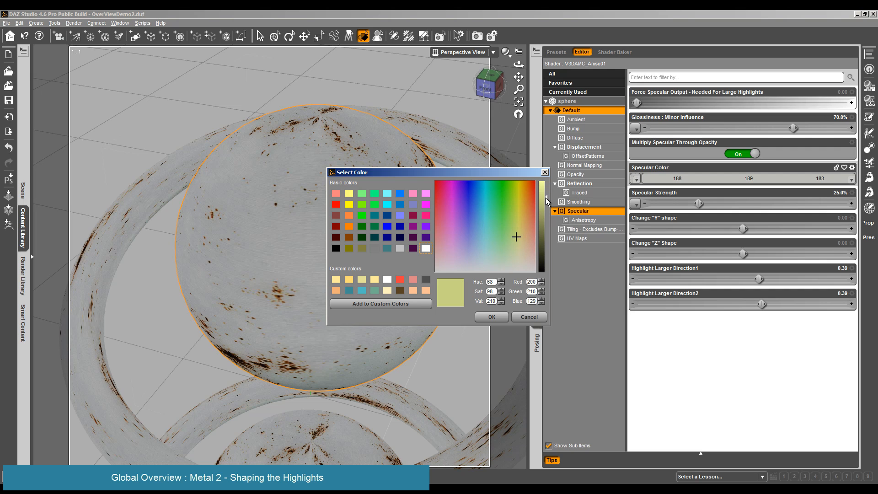
pyautogui.click(518, 245)
pyautogui.click(522, 248)
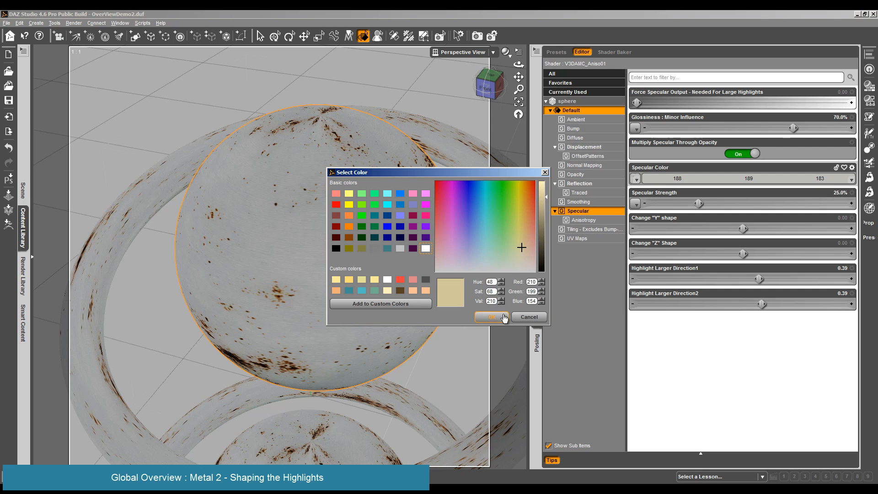
pyautogui.moveTo(521, 247)
pyautogui.mouseDown()
pyautogui.moveTo(523, 265)
pyautogui.moveTo(520, 247)
pyautogui.mouseUp()
pyautogui.click(501, 316)
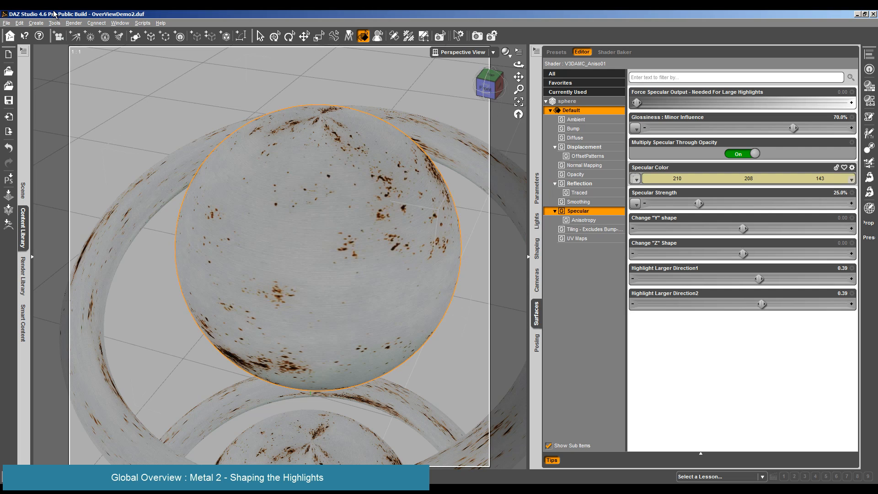
# - Start a test render of the yellow specular color and cancel it
pyautogui.click(71, 22)
pyautogui.click(70, 32)
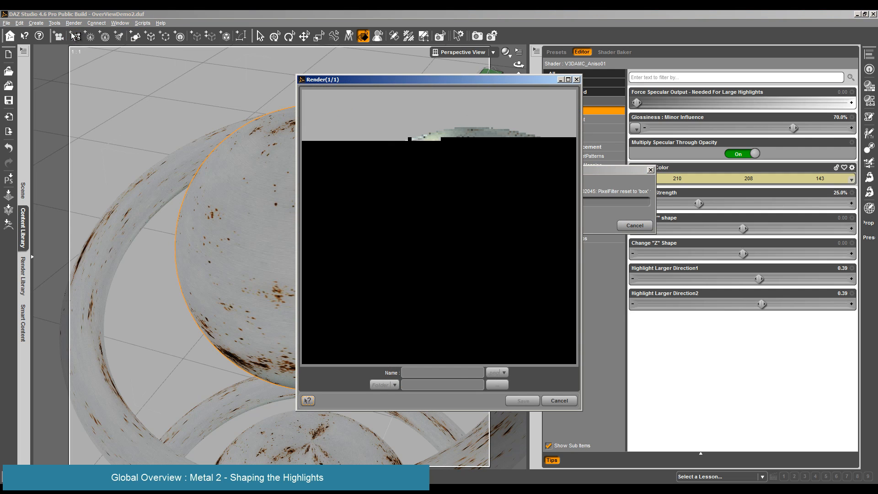
pyautogui.click(559, 401)
pyautogui.click(417, 257)
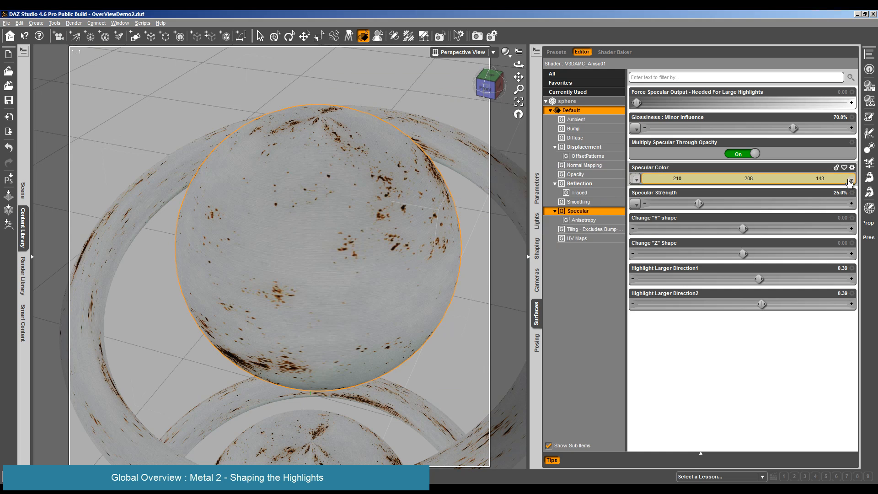
# - Set the upper sphere's Specular Color to a paler yellow of RGB 210, 210, 170, and check it with a partial test render
pyautogui.click(851, 180)
pyautogui.click(519, 254)
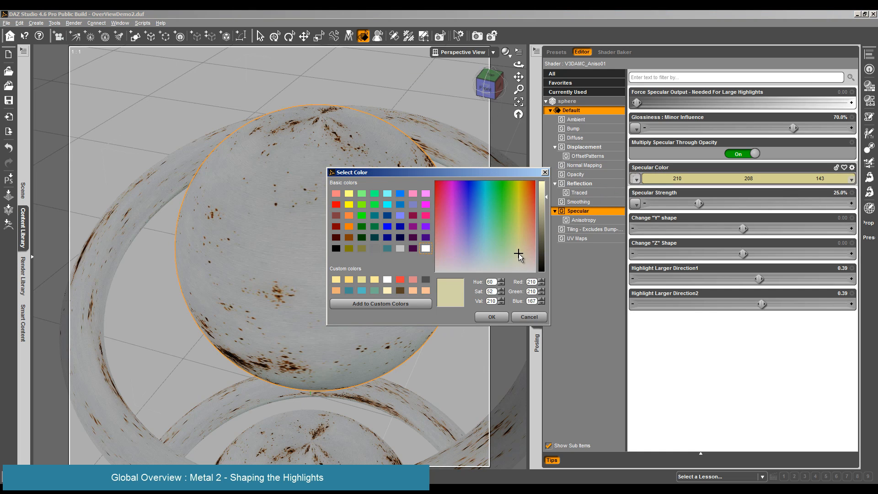
pyautogui.click(492, 316)
pyautogui.click(74, 23)
pyautogui.click(85, 38)
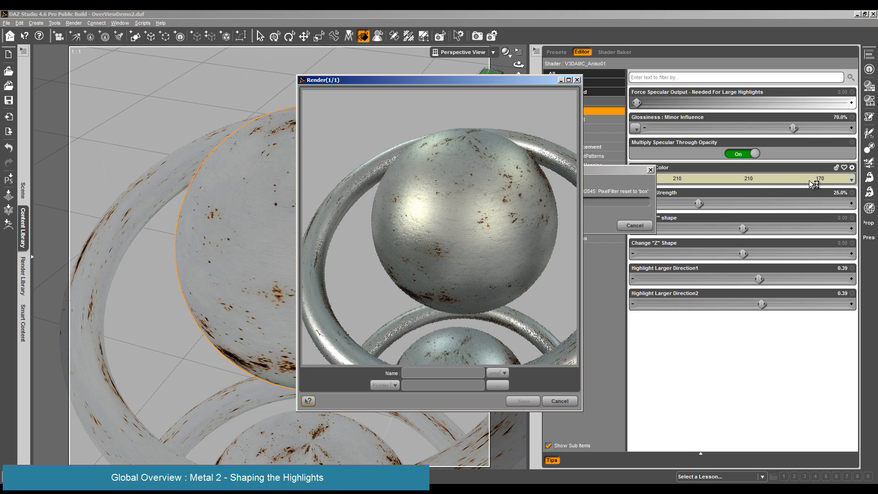
pyautogui.click(559, 402)
pyautogui.click(427, 262)
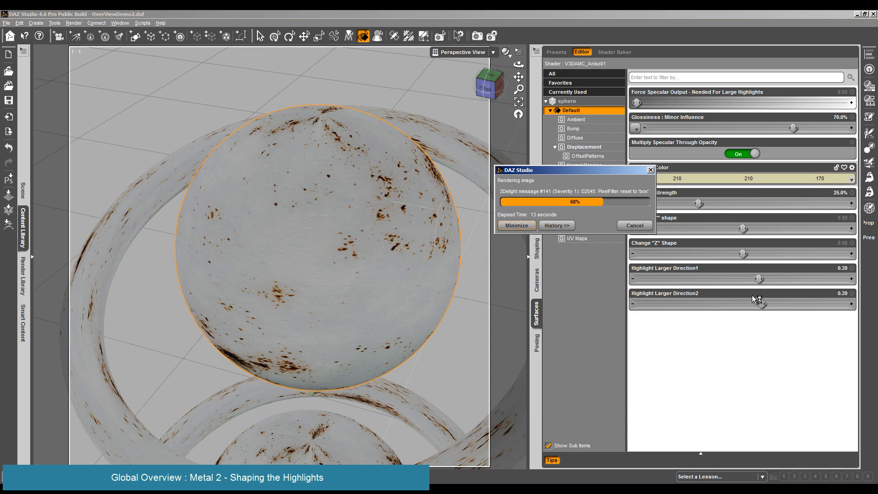
# - Raise Highlight Larger Direction1 and Direction2 to 0.60, render the scene, and close the render
pyautogui.moveTo(760, 279); pyautogui.dragTo(733, 279)
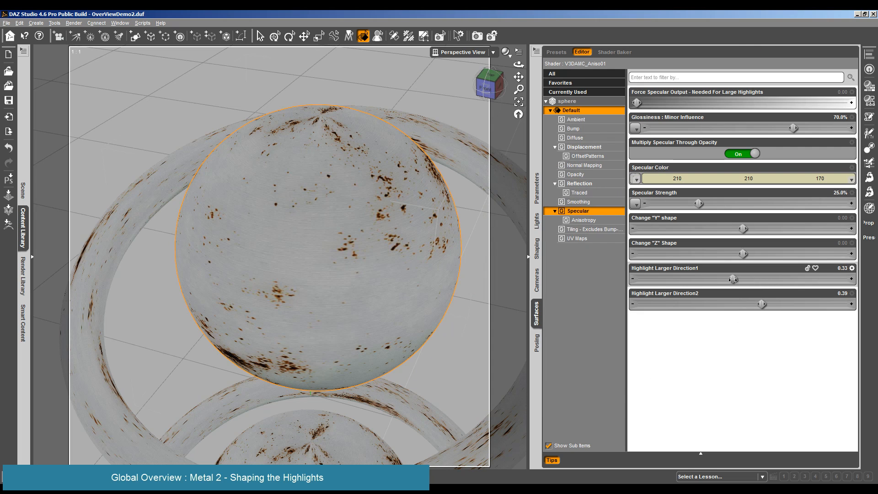
pyautogui.moveTo(762, 304); pyautogui.dragTo(733, 304)
pyautogui.moveTo(727, 302); pyautogui.dragTo(849, 304)
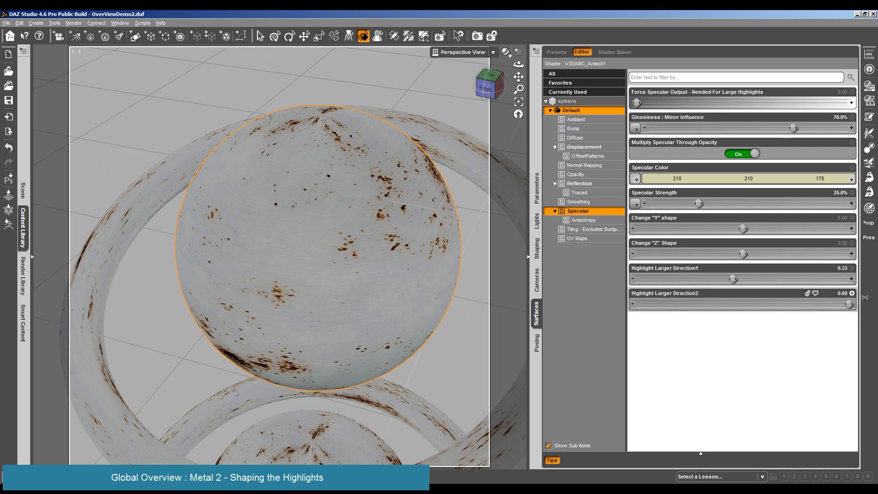
pyautogui.moveTo(733, 278); pyautogui.dragTo(862, 280)
pyautogui.click(74, 22)
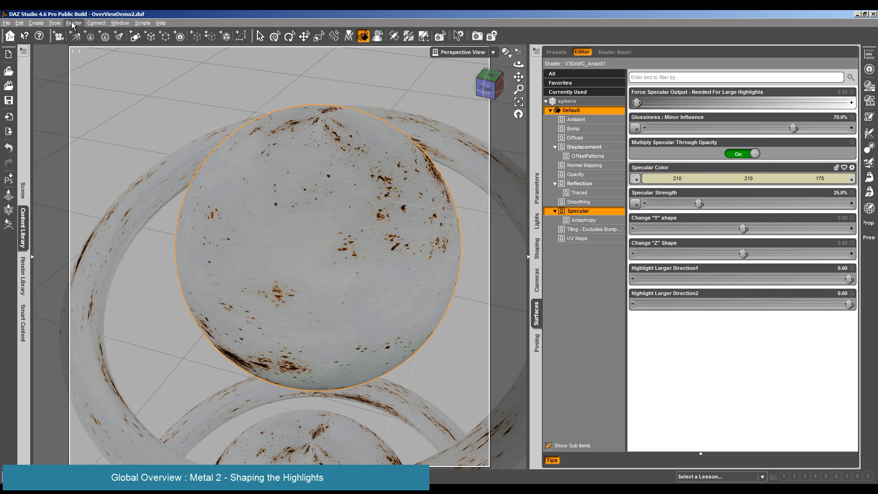
pyautogui.click(78, 32)
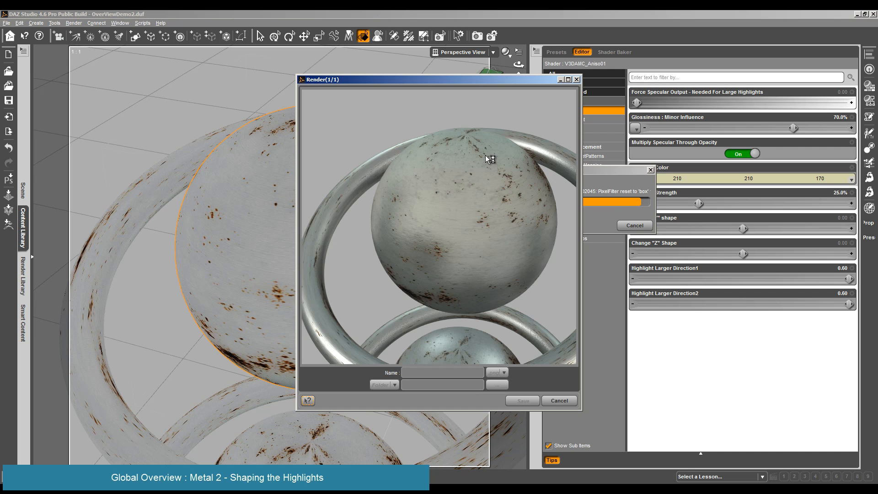
pyautogui.click(558, 401)
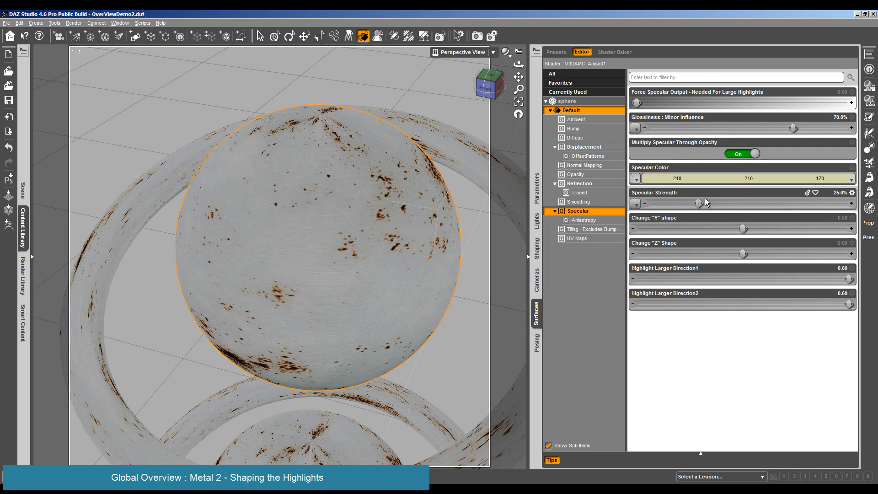
# - Raise the upper sphere's Specular Strength to 100% and check the highlights with a partial test render
pyautogui.moveTo(698, 203); pyautogui.dragTo(874, 207)
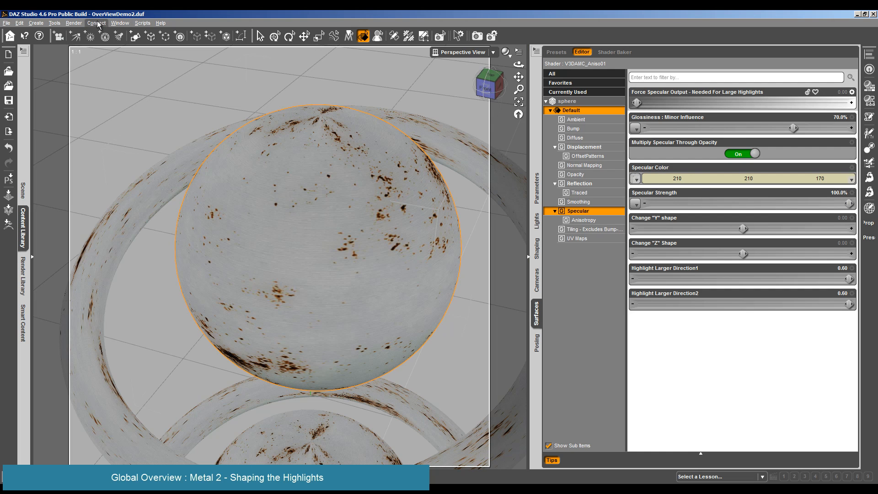
pyautogui.click(74, 23)
pyautogui.click(87, 33)
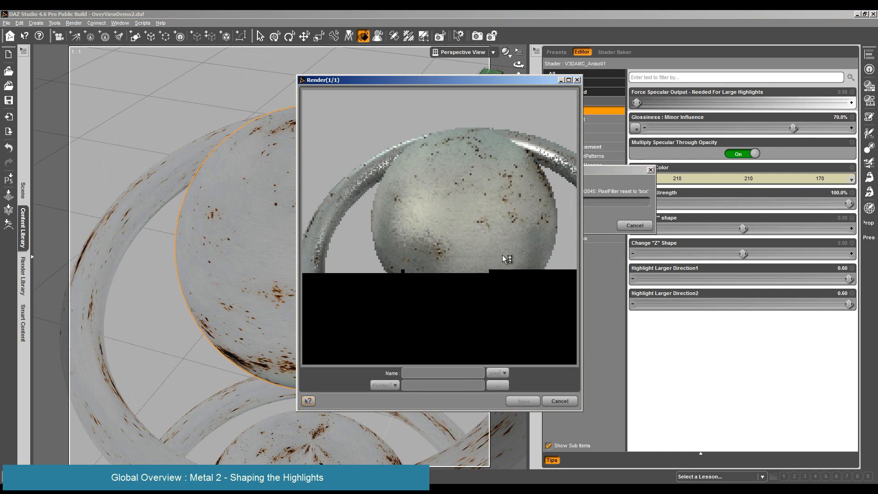
pyautogui.click(565, 402)
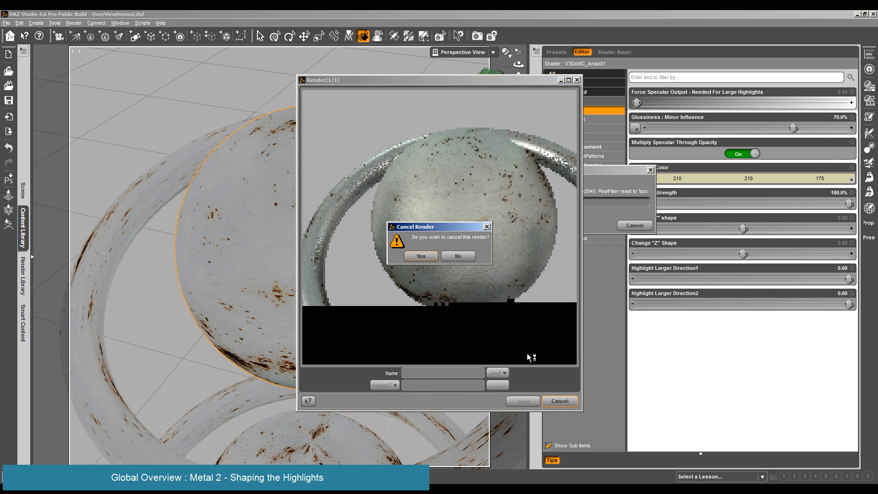
pyautogui.click(421, 257)
# - Set the upper sphere's Force Specular Output to 1.01 and check the highlights with a partial test render
pyautogui.moveTo(637, 103); pyautogui.dragTo(683, 101)
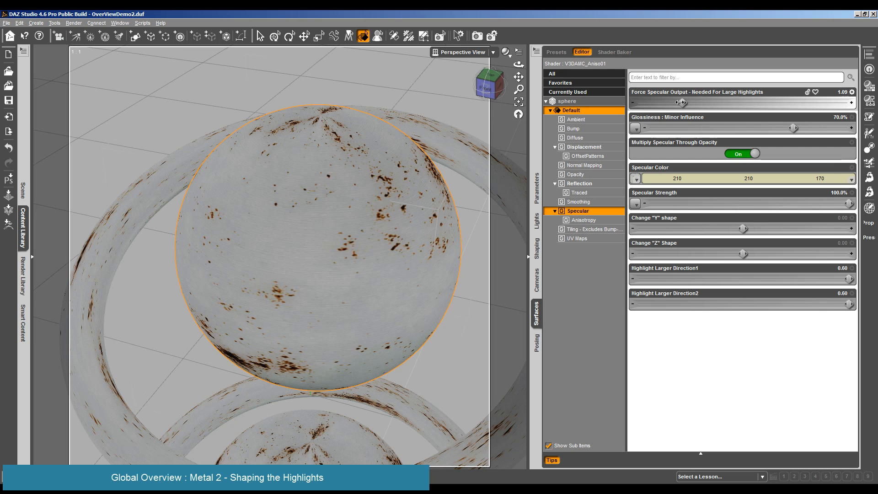
pyautogui.moveTo(680, 102); pyautogui.dragTo(666, 101)
pyautogui.moveTo(667, 101); pyautogui.dragTo(681, 103)
pyautogui.click(74, 24)
pyautogui.click(68, 37)
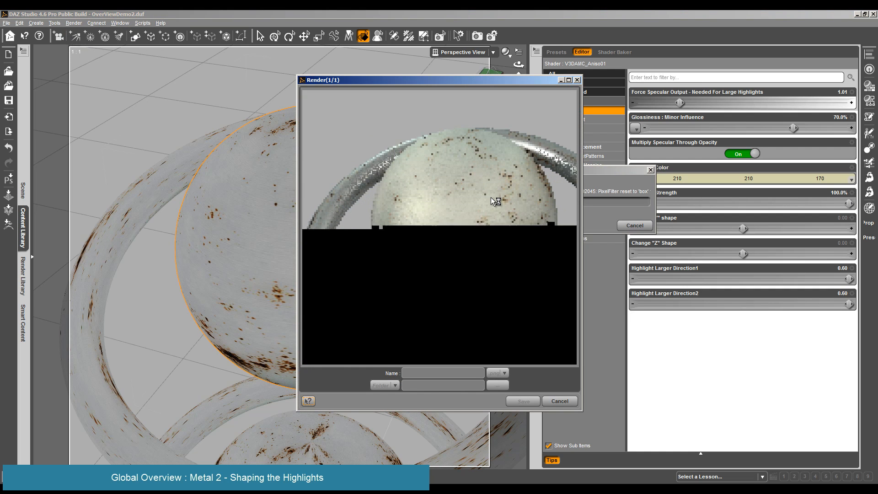
pyautogui.click(553, 398)
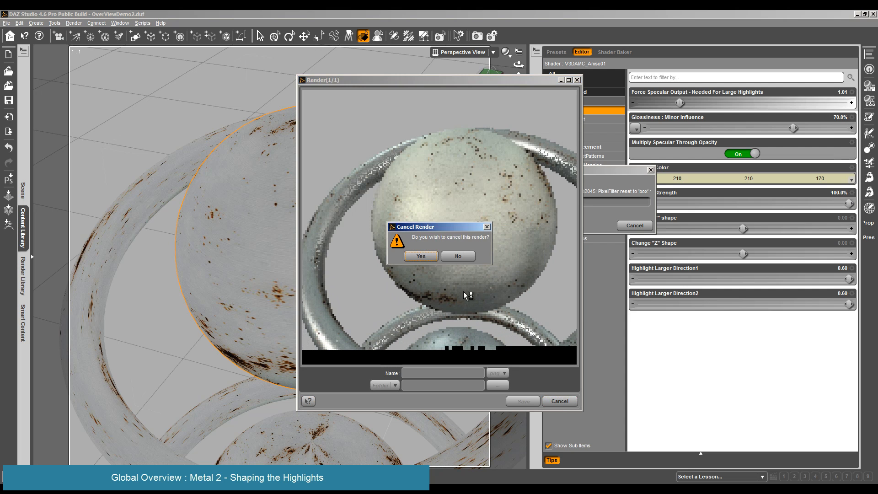
pyautogui.click(421, 256)
# - Raise Force Specular Output to its maximum of 5.00, test render the scene, and stop the render
pyautogui.moveTo(680, 102); pyautogui.dragTo(875, 115)
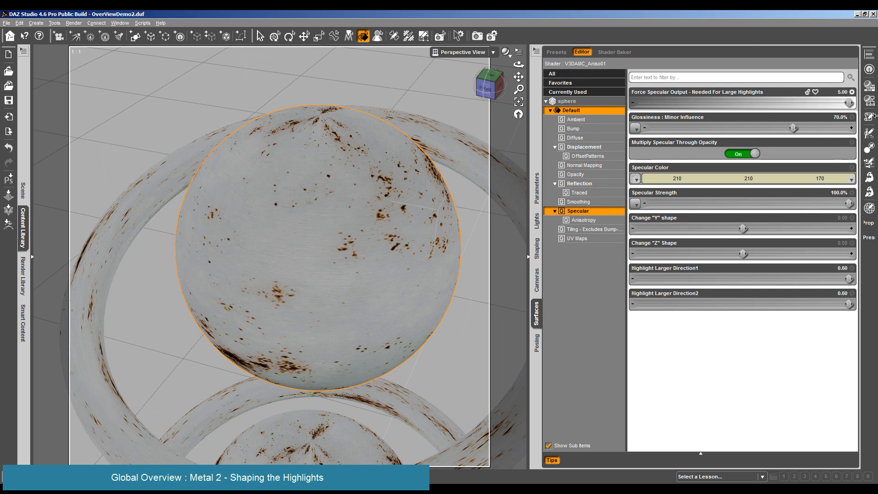
pyautogui.click(74, 23)
pyautogui.click(78, 37)
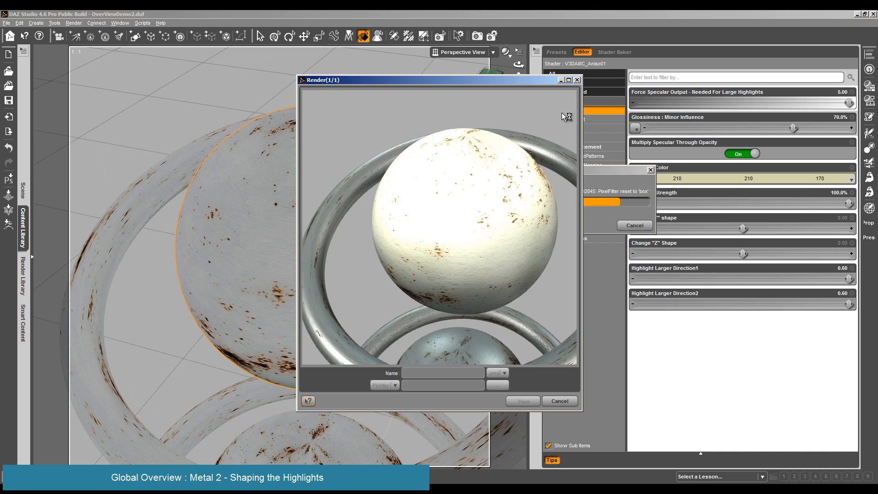
pyautogui.click(570, 400)
pyautogui.click(408, 257)
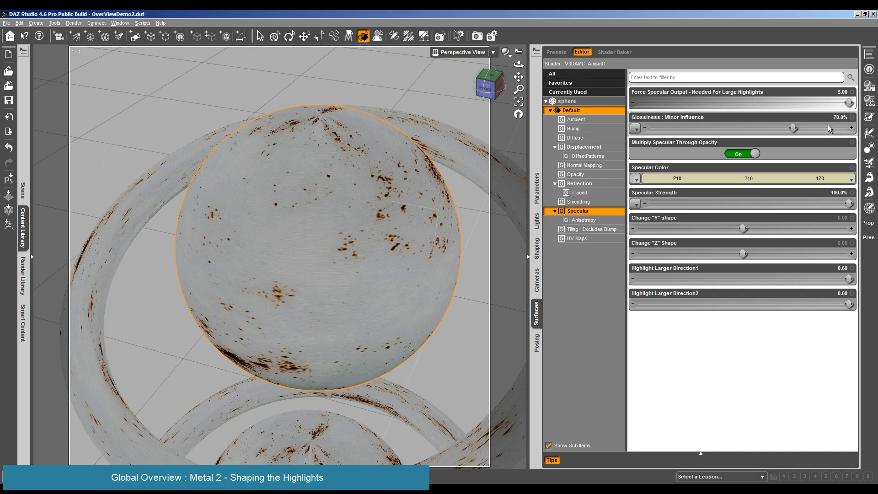
# - Set Force Specular Output to 3.88, Highlight Larger Direction1 to 0.49 and Direction2 to 0.50, and check with a partial test render
pyautogui.moveTo(849, 102); pyautogui.dragTo(801, 102)
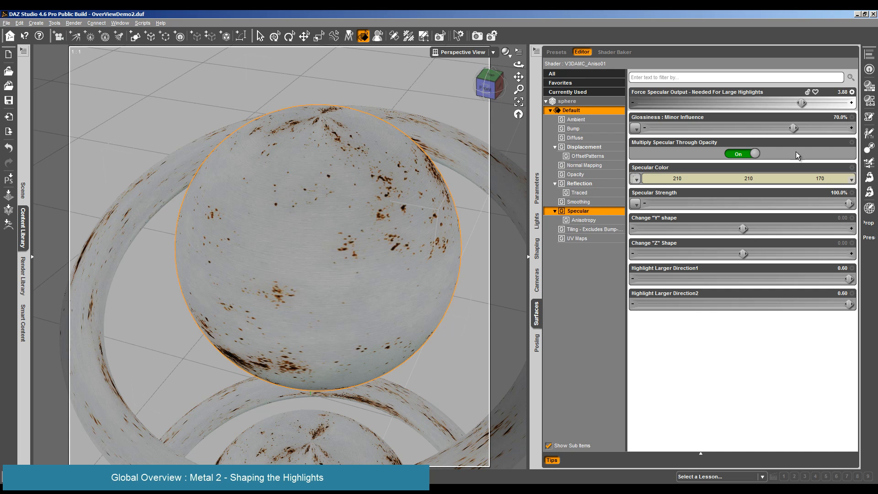
pyautogui.moveTo(850, 279); pyautogui.dragTo(803, 279)
pyautogui.moveTo(816, 304); pyautogui.dragTo(809, 303)
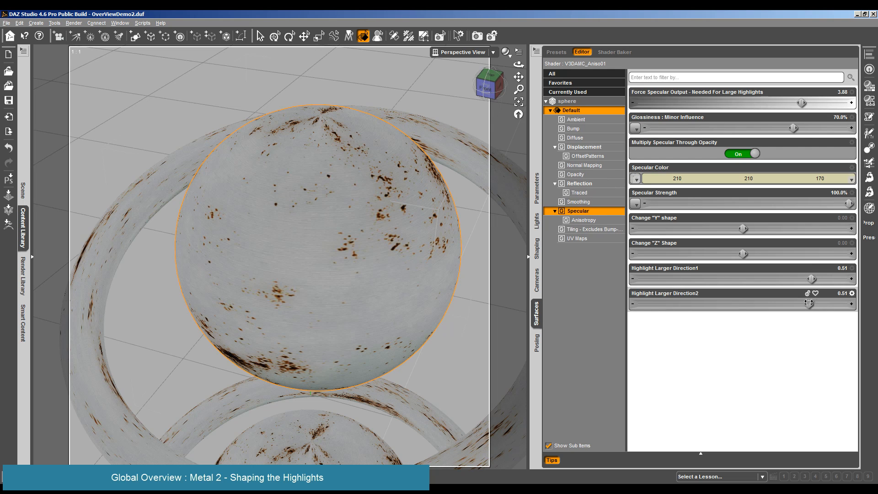
pyautogui.click(74, 22)
pyautogui.click(82, 32)
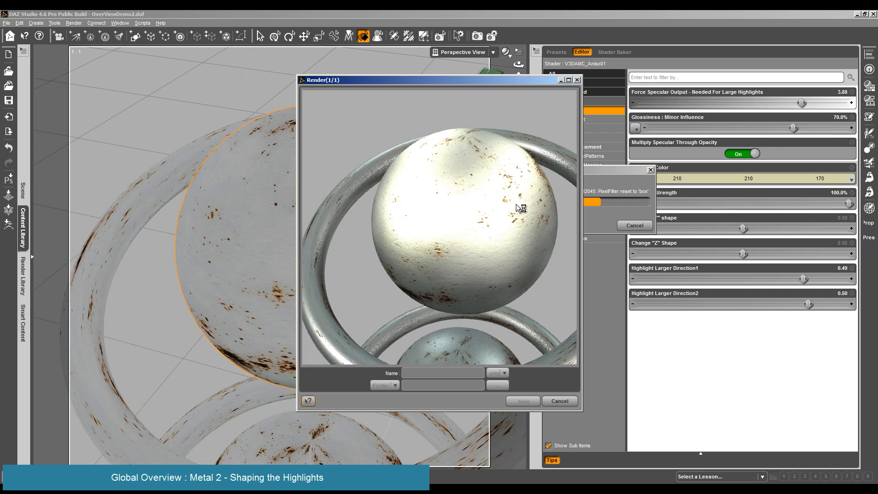
pyautogui.click(559, 401)
pyautogui.click(424, 259)
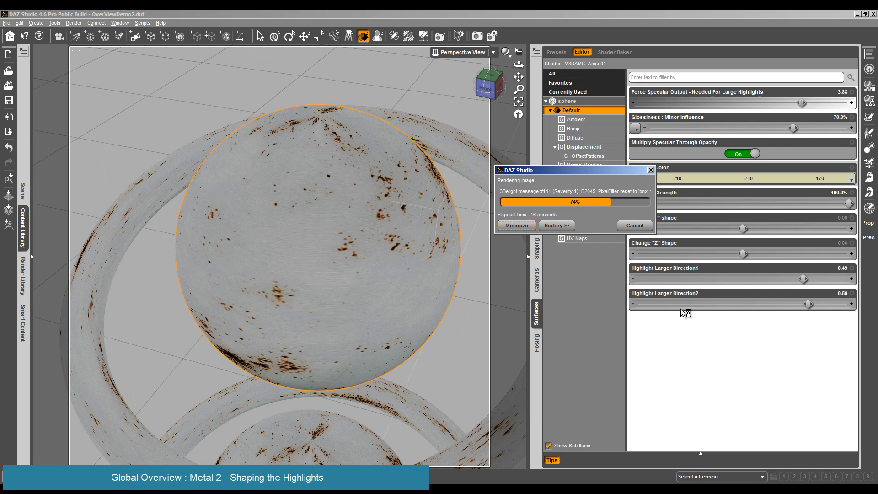
# - Set Highlight Larger Direction1 and Direction2 both to 0.42
pyautogui.click(840, 269)
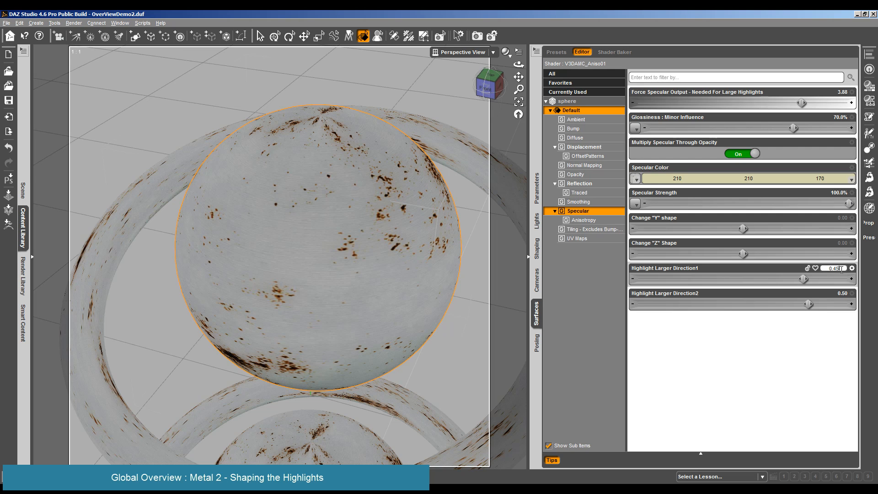
pyautogui.write('0.45')
pyautogui.press('Return')
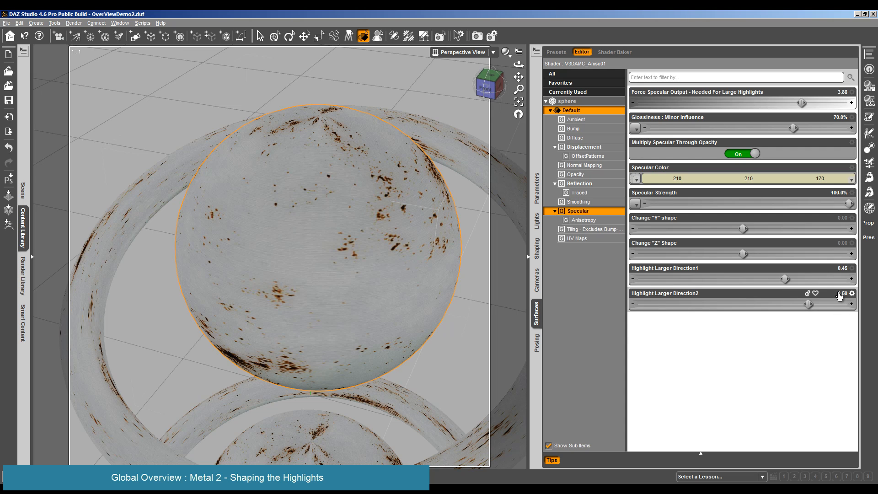
pyautogui.click(839, 293)
pyautogui.write('0.42')
pyautogui.press('Return')
pyautogui.click(835, 268)
pyautogui.write('0.')
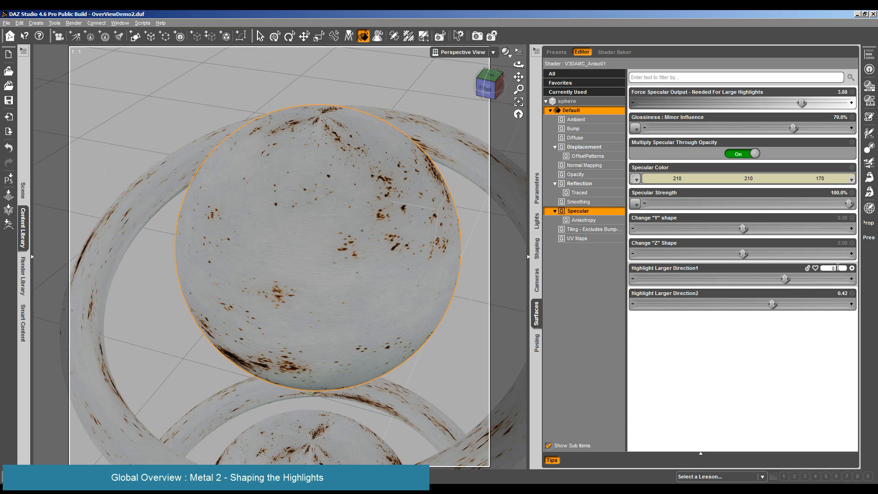
pyautogui.write('42')
pyautogui.press('Return')
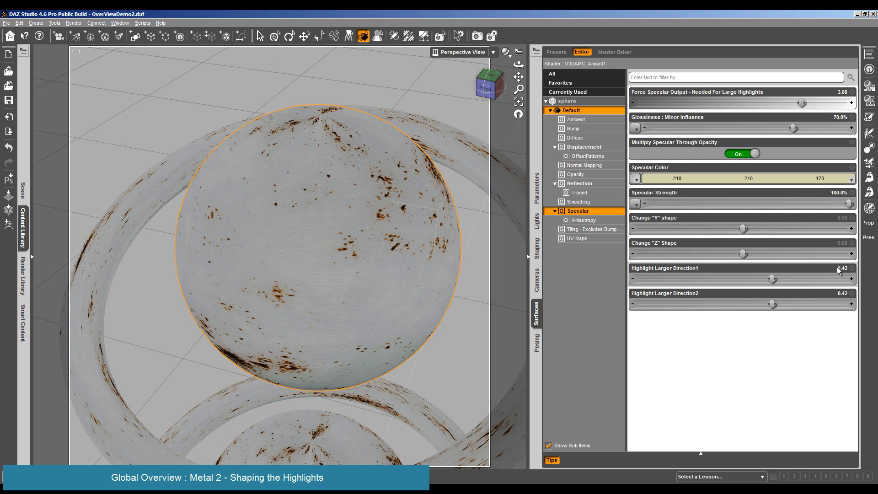
# - Check the reduced highlight directions with a partial test render and cancel it
pyautogui.click(73, 23)
pyautogui.click(73, 31)
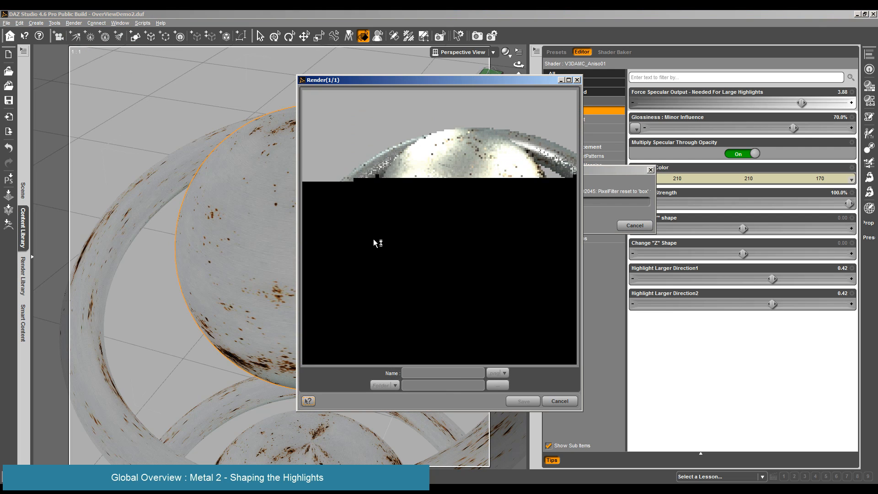
pyautogui.click(561, 401)
pyautogui.click(416, 259)
# - Reduce Force Specular Output to 2 and then 1, and check the highlights with a partial test render
pyautogui.click(835, 92)
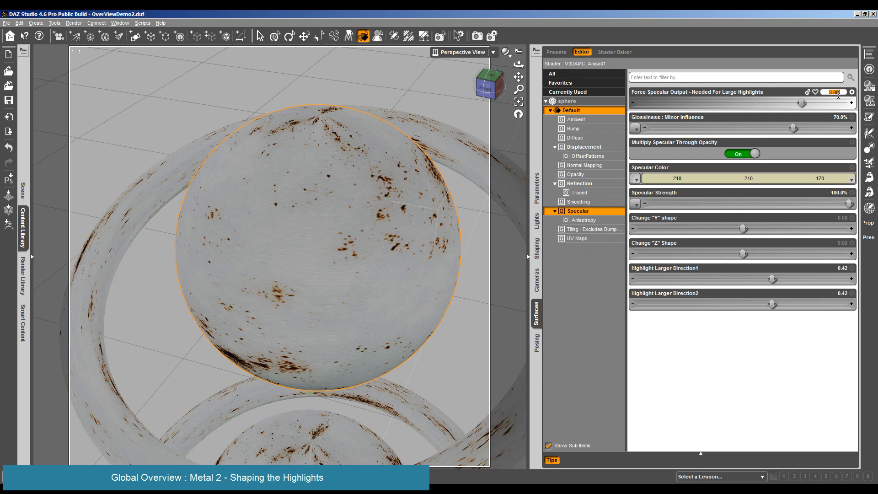
pyautogui.write('2')
pyautogui.press('Return')
pyautogui.click(836, 92)
pyautogui.write('1')
pyautogui.press('Return')
pyautogui.hotkey('ctrl', 'r')
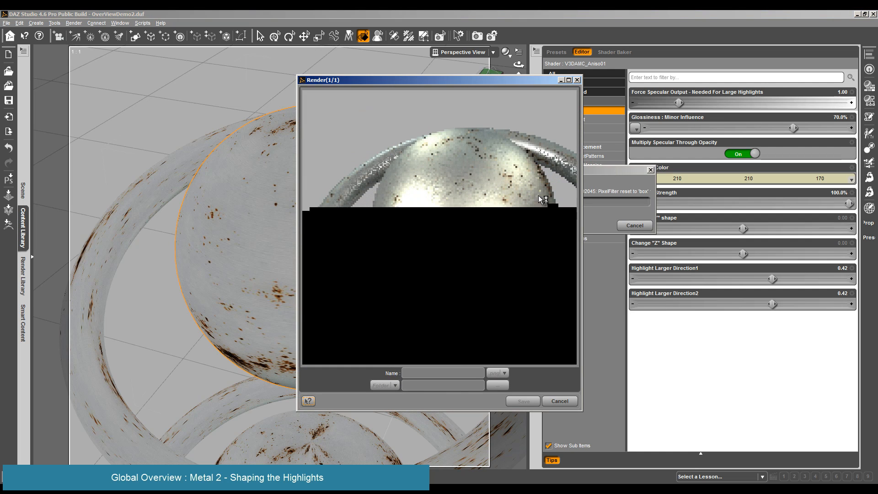
pyautogui.click(563, 402)
pyautogui.click(418, 254)
# - Set Force Specular Output to 0 and Specular Strength to 78.5%, and test render the scene
pyautogui.click(834, 92)
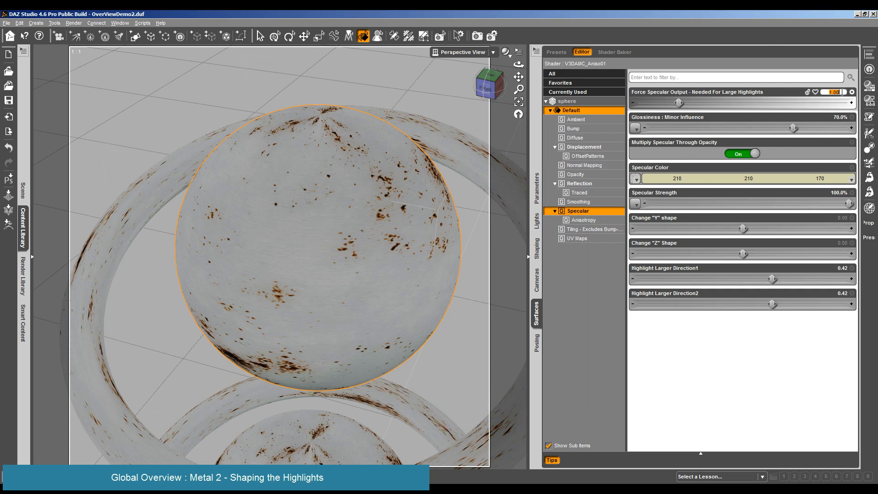
pyautogui.write('0')
pyautogui.press('Return')
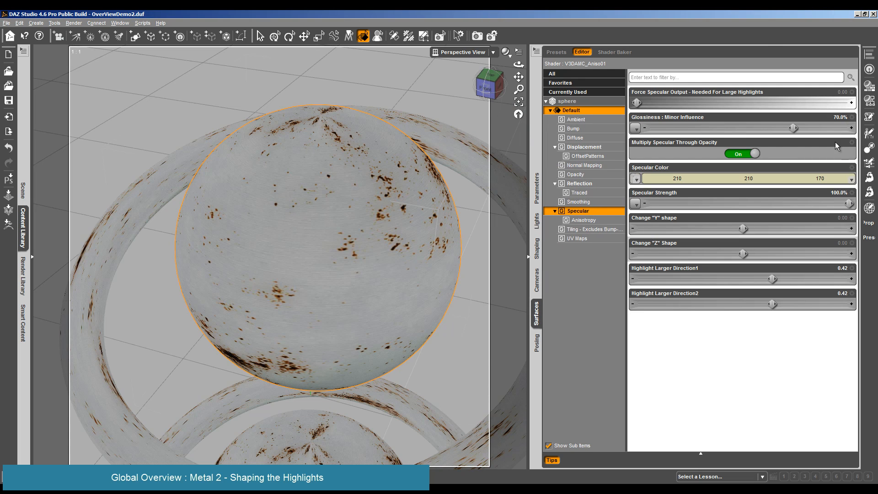
pyautogui.moveTo(849, 203); pyautogui.dragTo(806, 203)
pyautogui.click(74, 23)
pyautogui.click(91, 31)
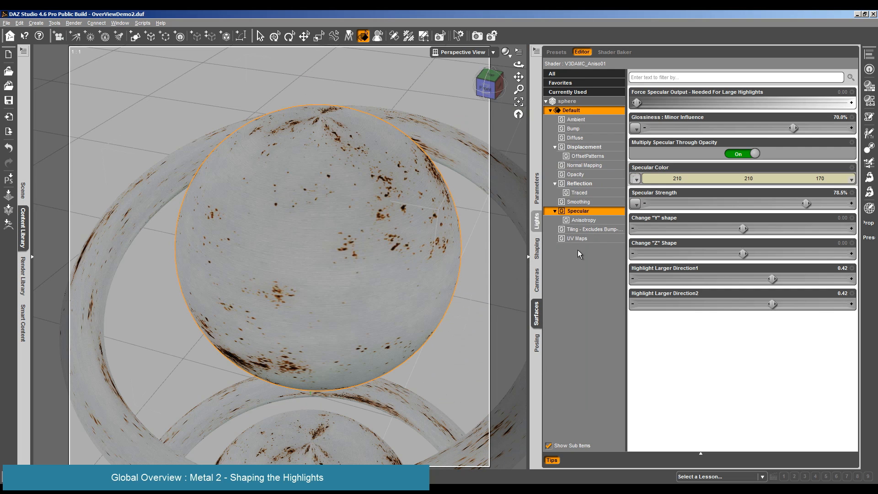
# - Give the highlight uneven directions, with Highlight Larger Direction1 at 0.60 and Direction2 at 0.30
pyautogui.moveTo(772, 279); pyautogui.dragTo(874, 289)
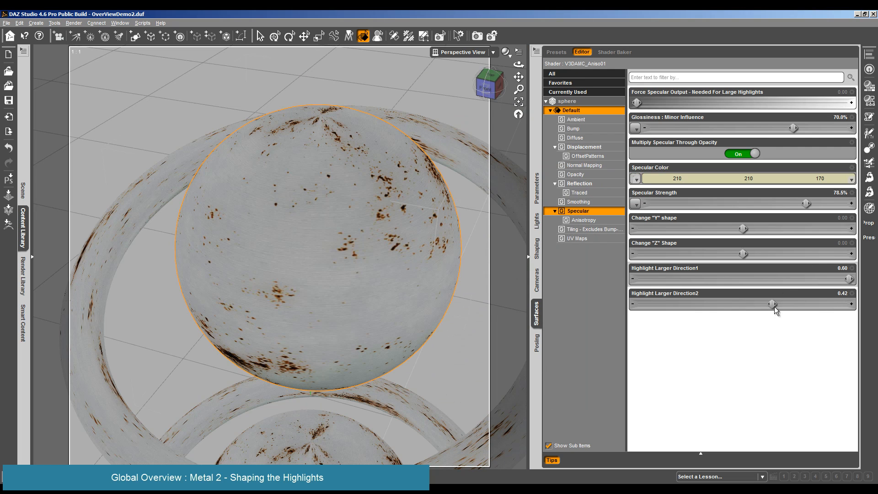
pyautogui.moveTo(774, 307); pyautogui.dragTo(725, 305)
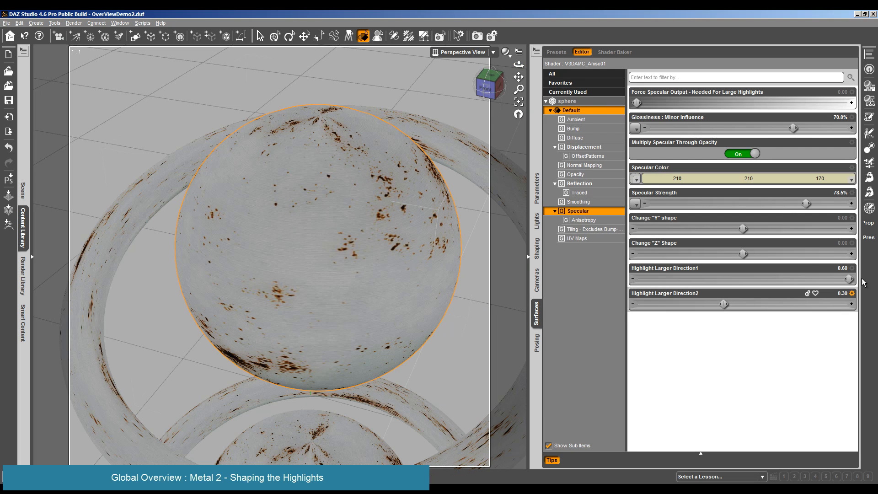
pyautogui.moveTo(850, 279); pyautogui.dragTo(773, 287)
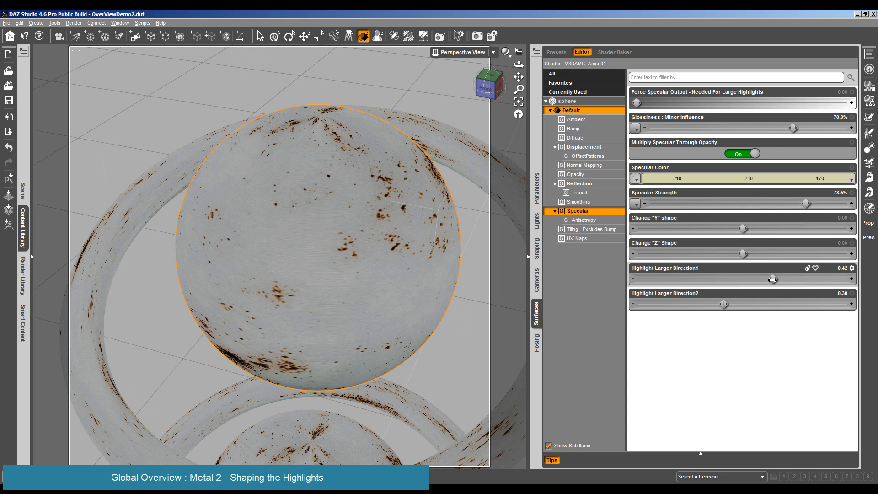
pyautogui.moveTo(773, 279); pyautogui.dragTo(817, 281)
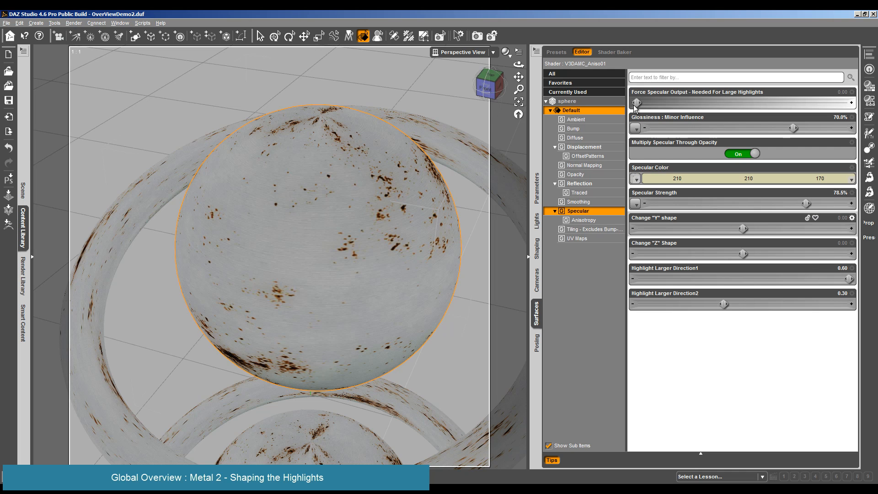
# - Set Force Specular Output to 0.89, render the scene, and close the render
pyautogui.moveTo(637, 103); pyautogui.dragTo(675, 102)
pyautogui.click(74, 23)
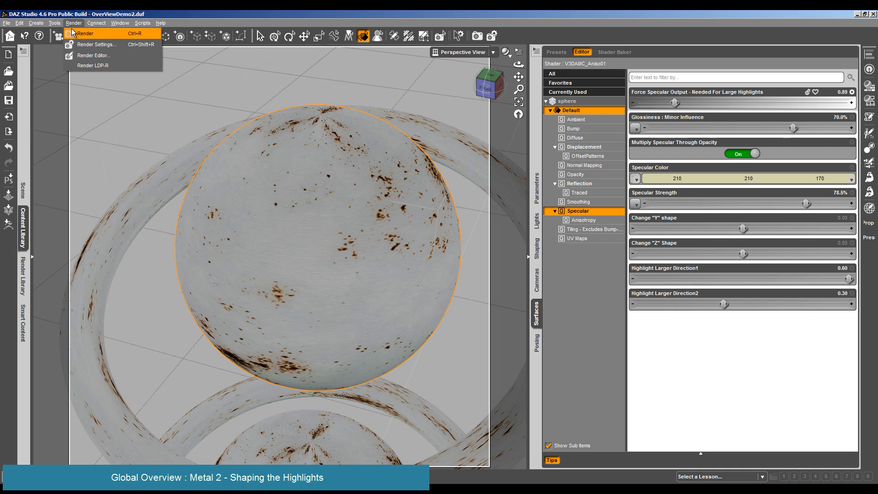
pyautogui.click(78, 31)
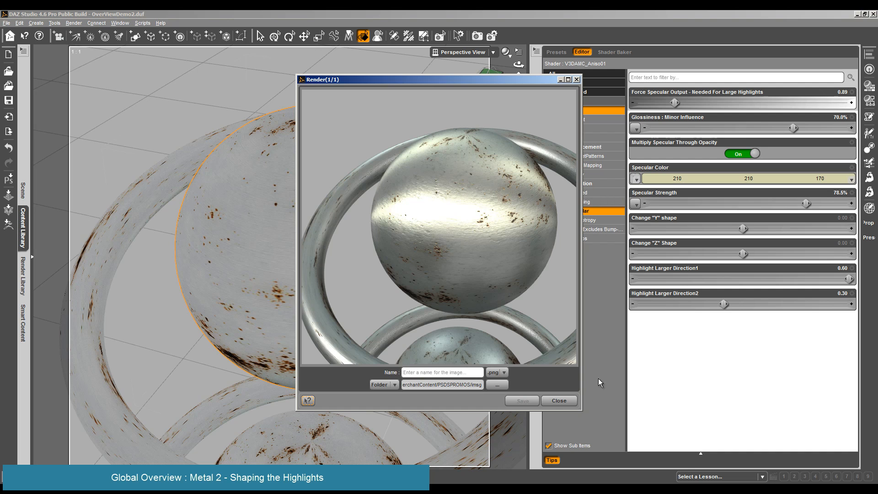
pyautogui.click(558, 401)
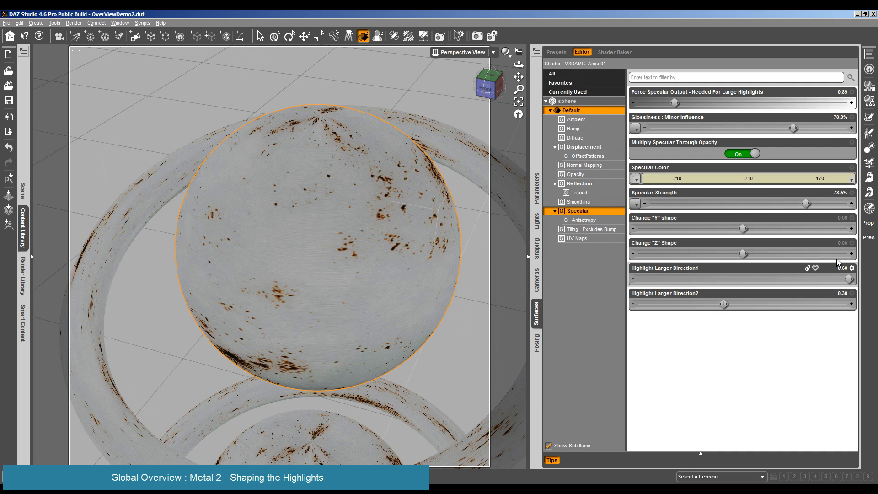
# - Lower Highlight Larger Direction1 to 0.54 and change the Specular Color to a pale green of RGB 176, 210, 194
pyautogui.moveTo(849, 279); pyautogui.dragTo(824, 279)
pyautogui.click(814, 179)
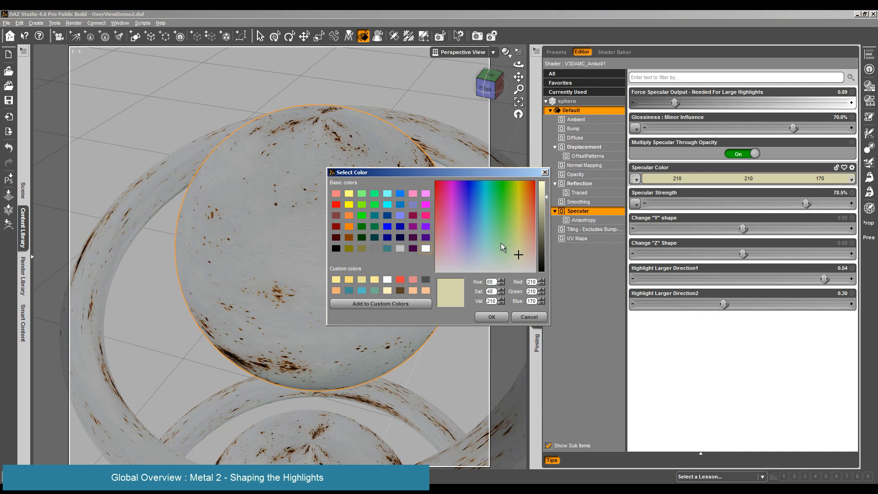
pyautogui.click(491, 250)
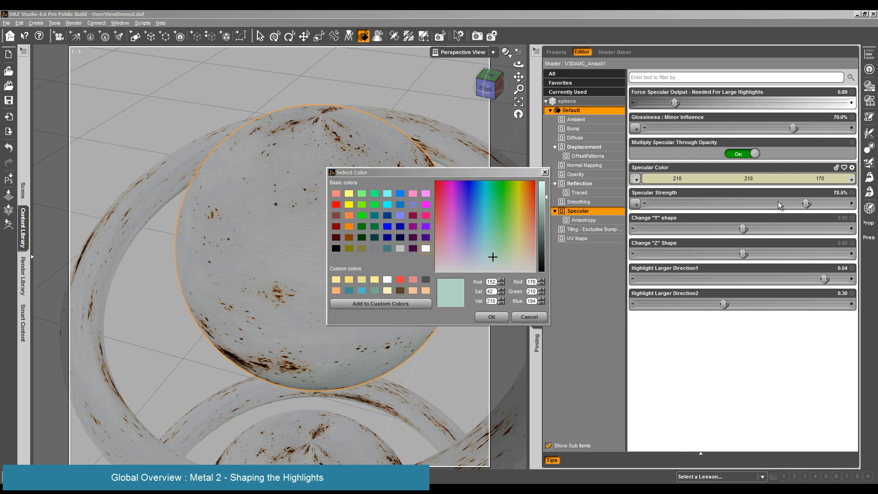
pyautogui.click(492, 317)
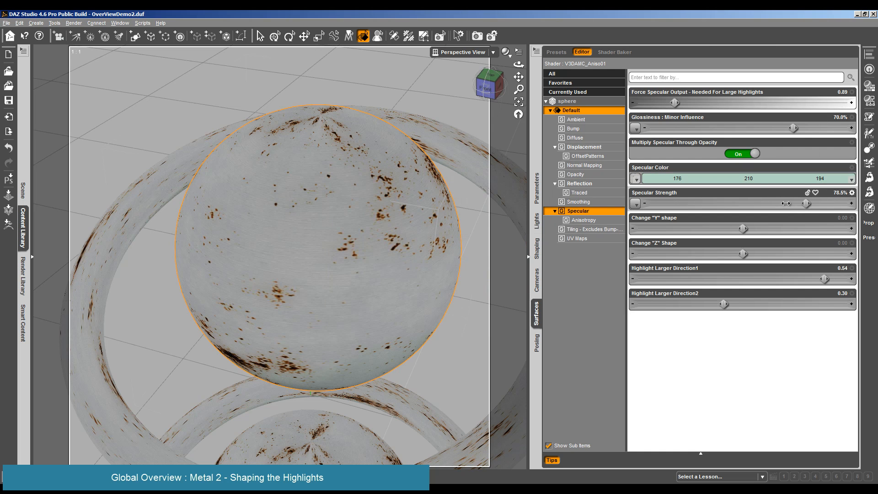
# - Set Force Specular Output to 0, Glossiness to 95%, Specular Strength to 67.1%, Highlight Larger Direction1 to 0.56 and Direction2 to 0.35
pyautogui.moveTo(675, 103); pyautogui.dragTo(636, 102)
pyautogui.click(793, 128)
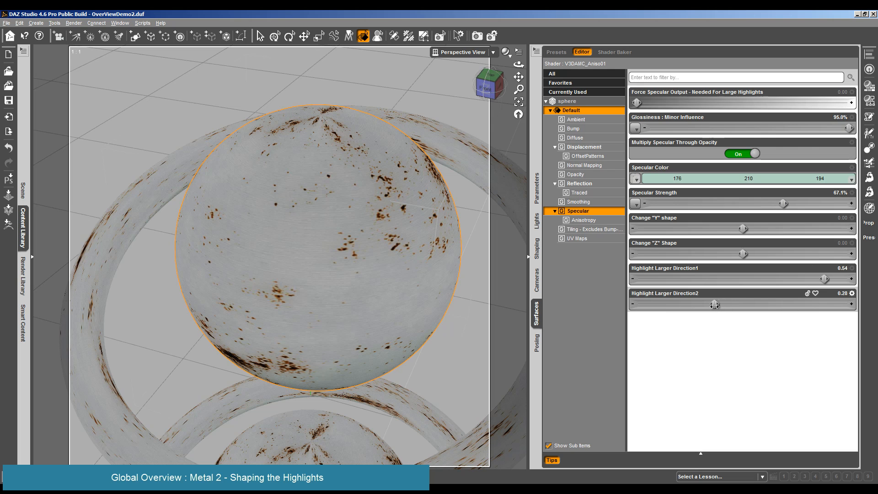
pyautogui.moveTo(731, 306); pyautogui.dragTo(740, 305)
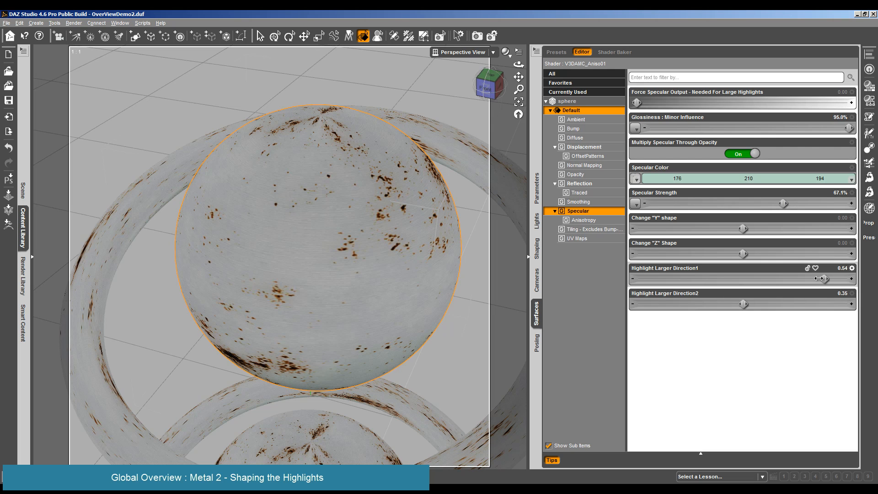
pyautogui.moveTo(826, 278); pyautogui.dragTo(832, 278)
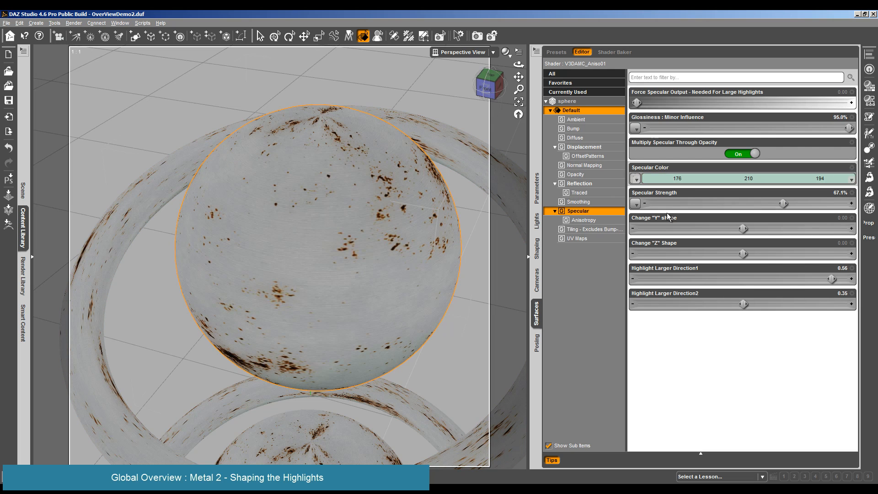
# - Check the pale green highlights with a partial test render, cancel it, and select the upper sphere's surface
pyautogui.click(74, 23)
pyautogui.click(86, 34)
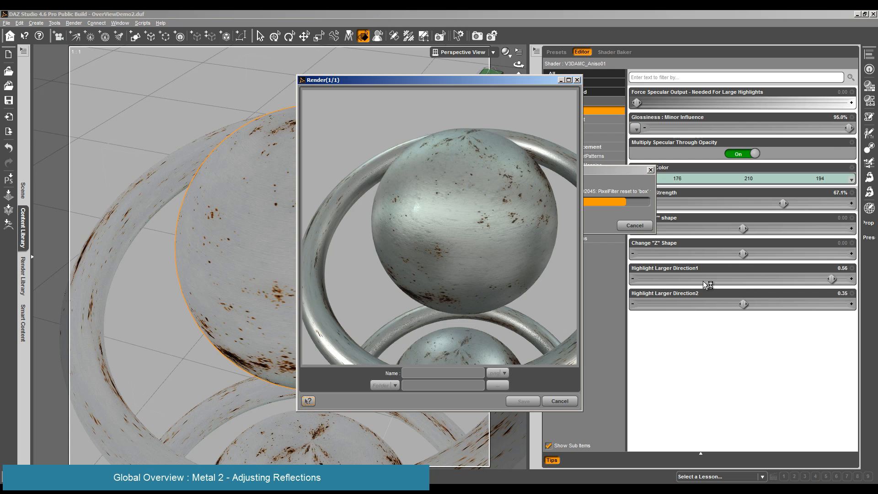
pyautogui.click(643, 227)
pyautogui.click(359, 325)
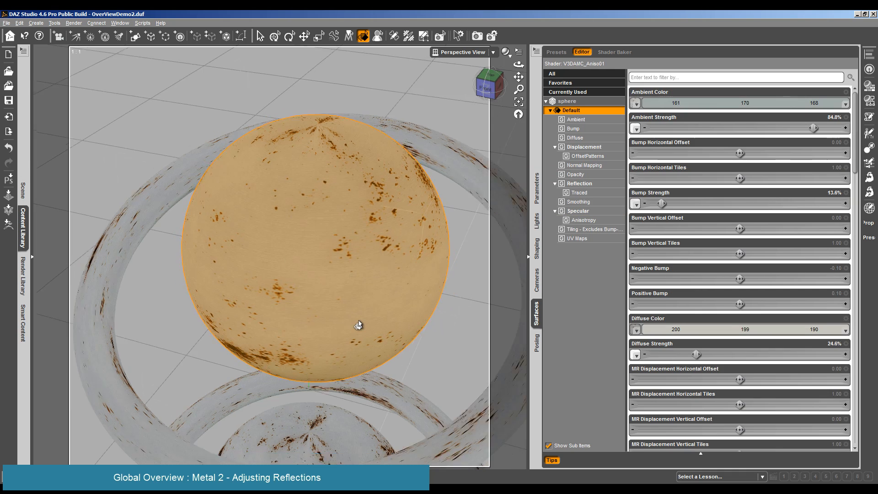
# - Look through the Advanced Metal Creator folders for reflection maps, normal maps, full presets and rough metal reflections
pyautogui.scroll(-6, 359, 324)
pyautogui.moveTo(519, 66); pyautogui.dragTo(389, 138)
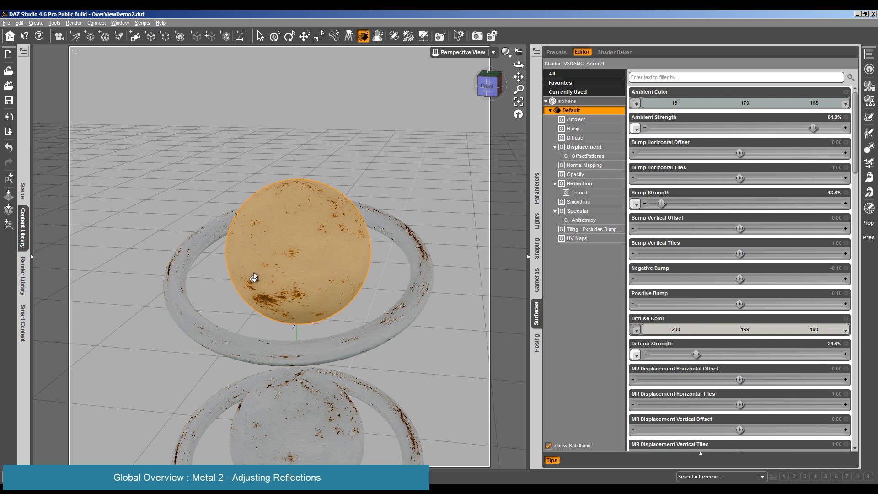
pyautogui.click(24, 240)
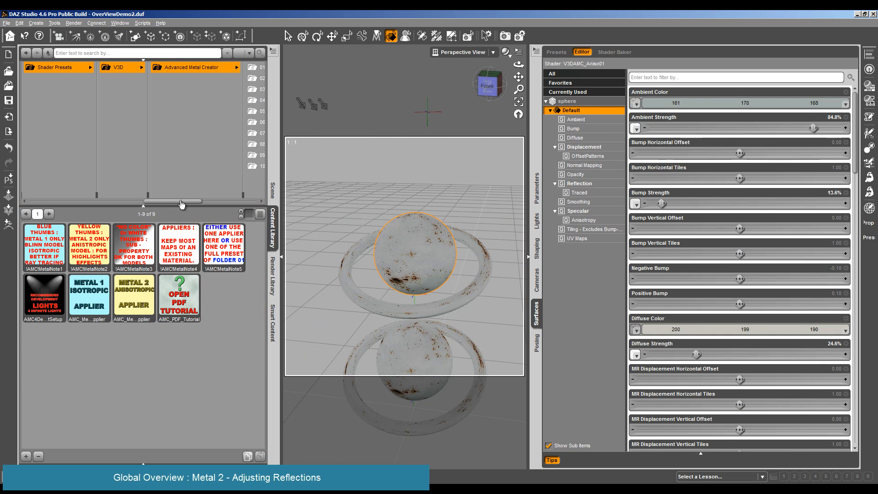
pyautogui.click(197, 204)
pyautogui.click(207, 120)
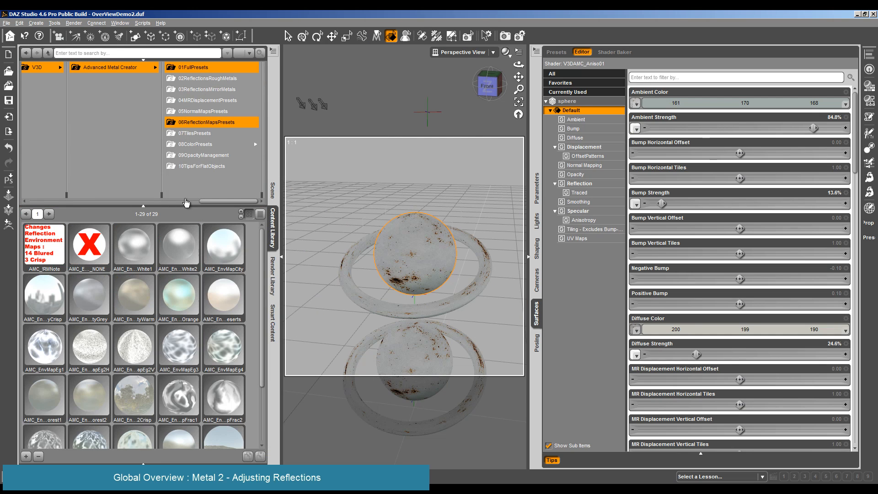
pyautogui.click(205, 112)
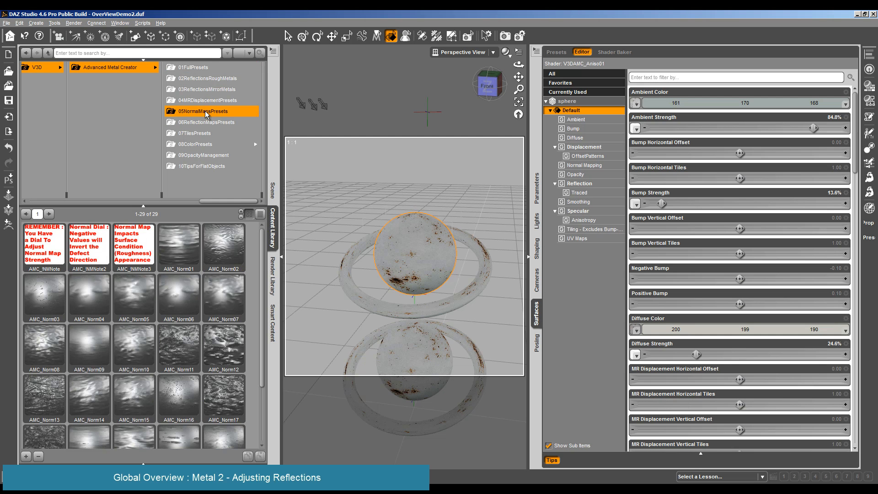
pyautogui.click(196, 67)
pyautogui.click(204, 78)
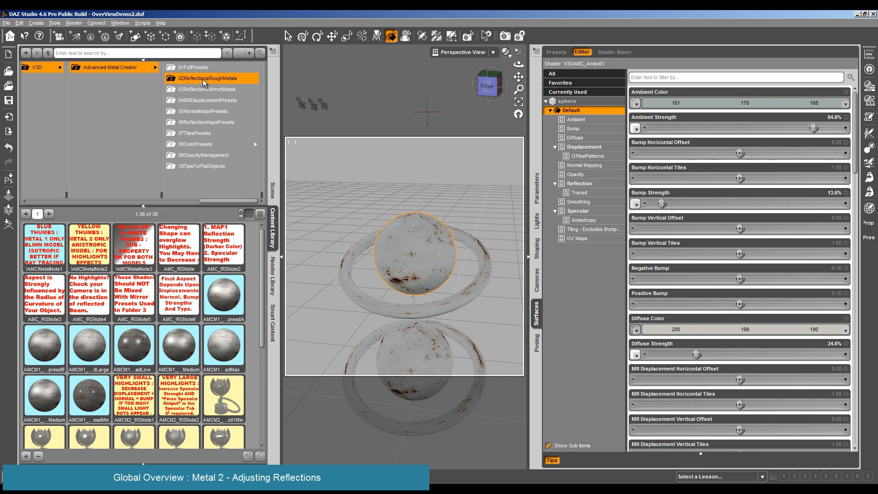
pyautogui.scroll(-3, 185, 338)
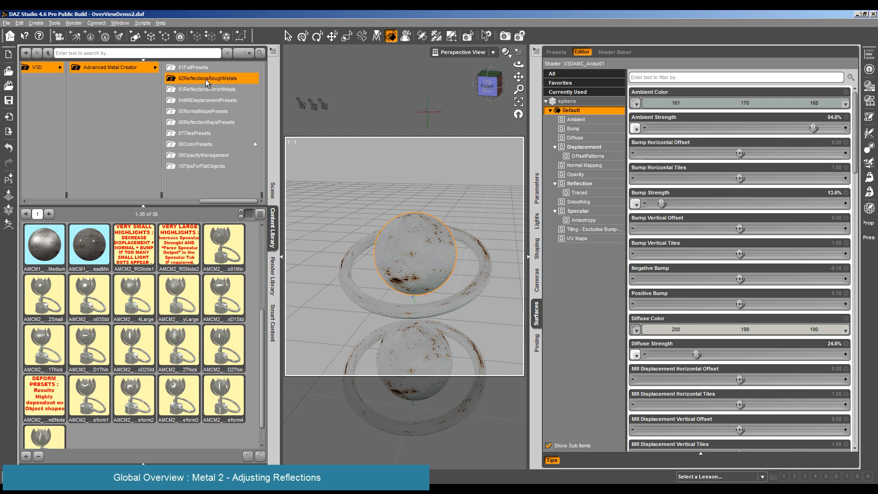
# - Try 24AMCM2_Preset from the full presets on the upper sphere and replace it with 23AMCM2_Preset
pyautogui.click(192, 67)
pyautogui.scroll(-10, 183, 360)
pyautogui.moveTo(183, 359); pyautogui.dragTo(415, 270)
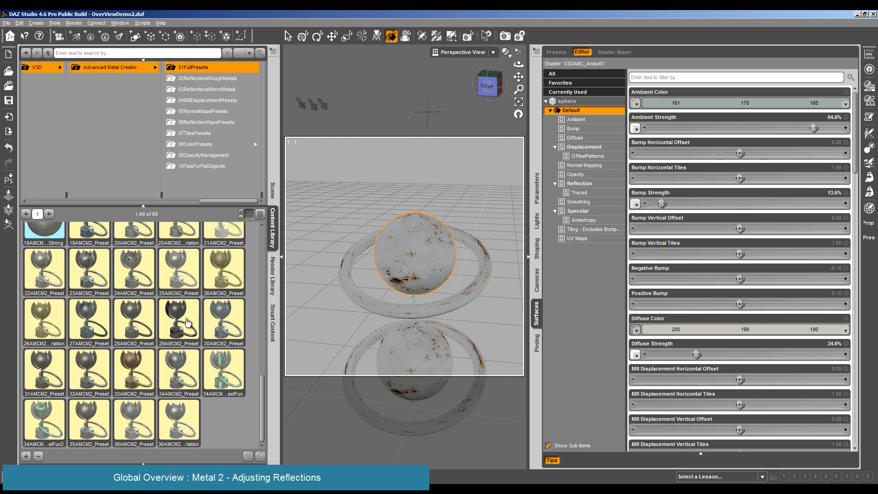
pyautogui.doubleClick(137, 268)
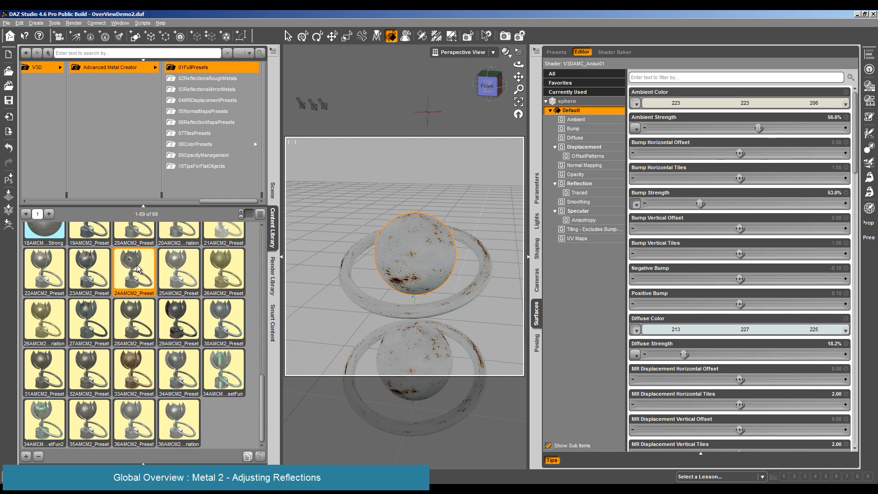
pyautogui.doubleClick(102, 274)
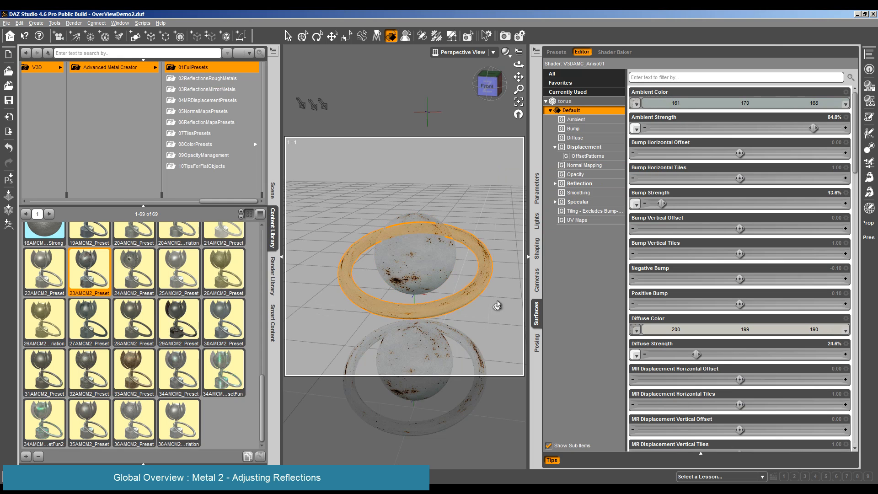
# - Select the upper sphere's surface and show only its Reflection properties
pyautogui.click(408, 254)
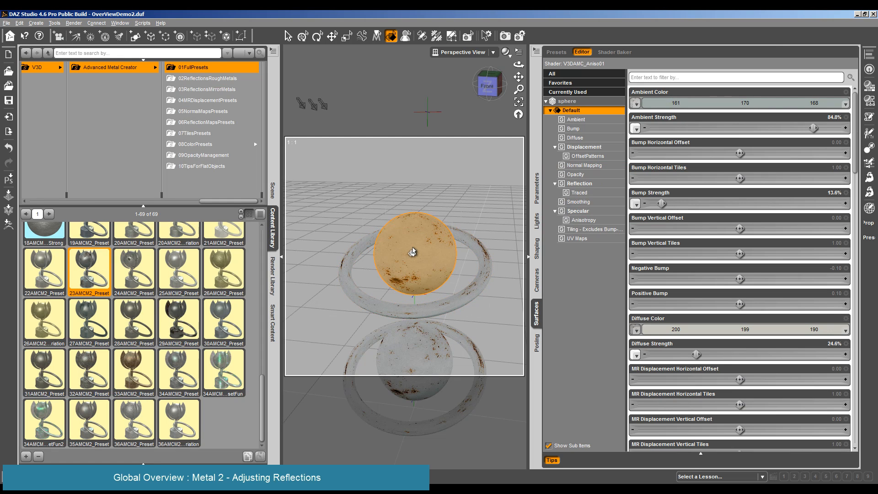
pyautogui.moveTo(519, 76); pyautogui.dragTo(519, 45)
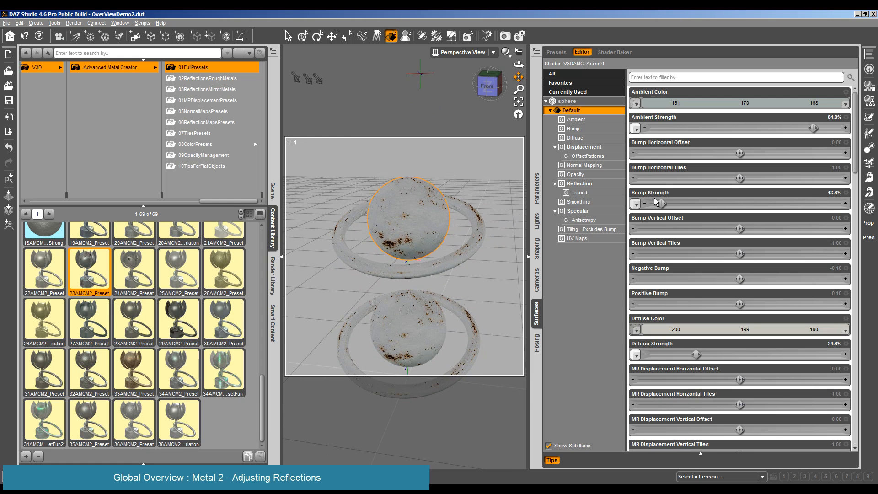
pyautogui.click(615, 183)
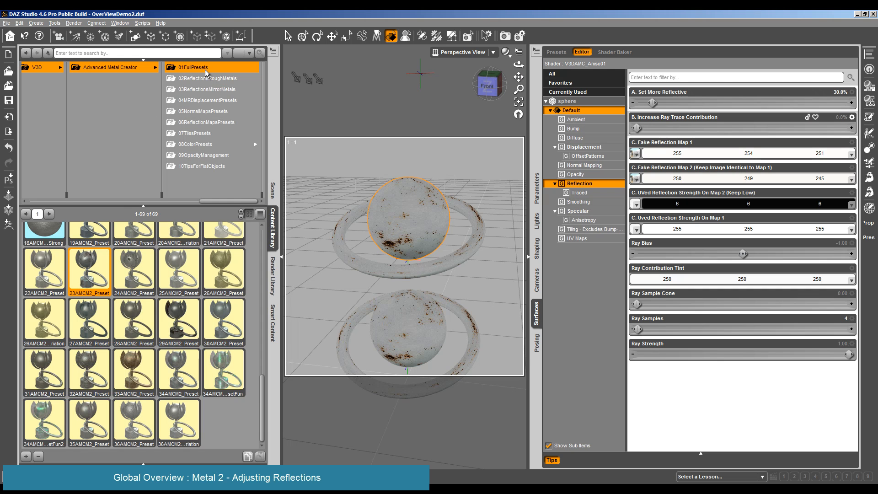
# - Examine the full presets, comparing the blue Metal 1 thumbnails, including the 05AMCM1 standard and strong versions, with the yellow Metal 2 ones
pyautogui.scroll(10, 194, 254)
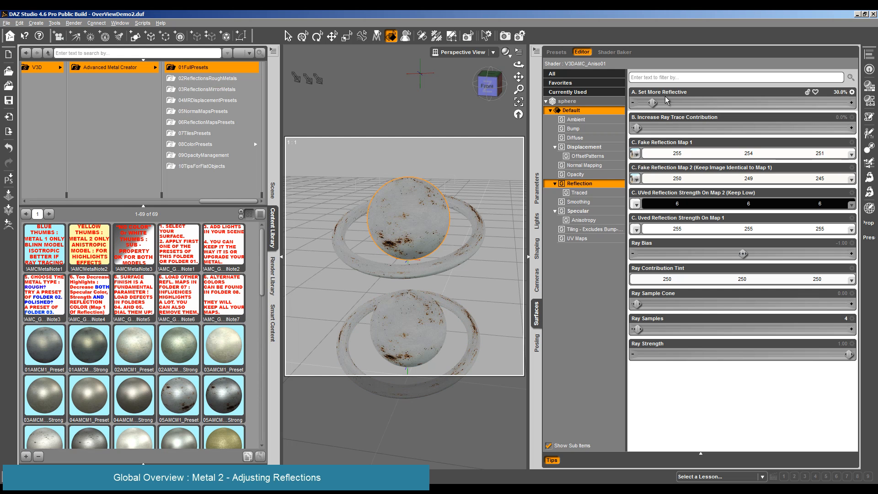
pyautogui.scroll(-10, 234, 246)
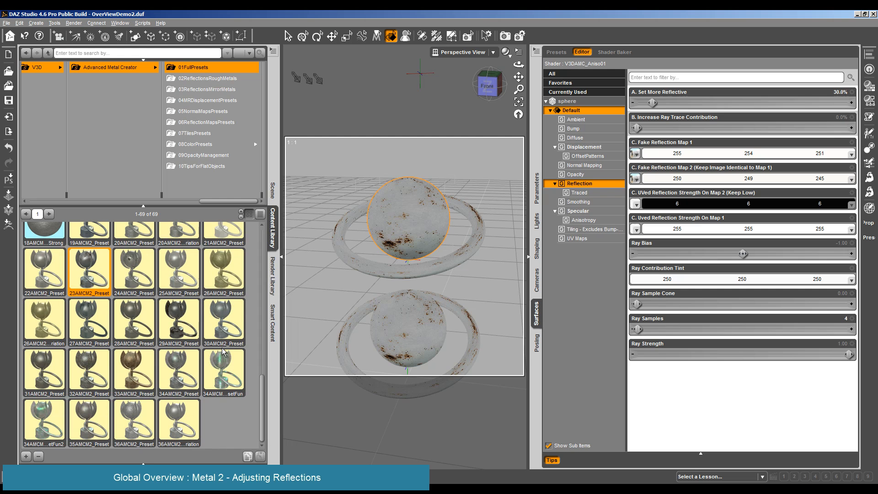
pyautogui.scroll(10, 215, 351)
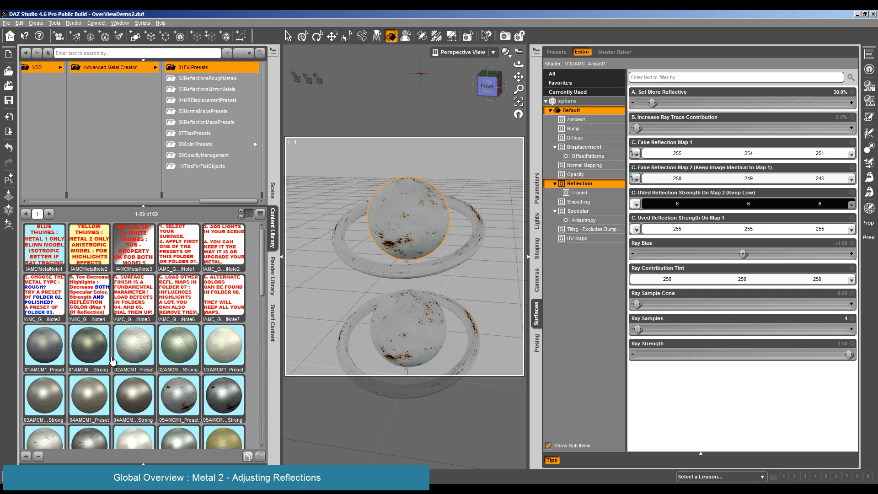
pyautogui.moveTo(176, 406)
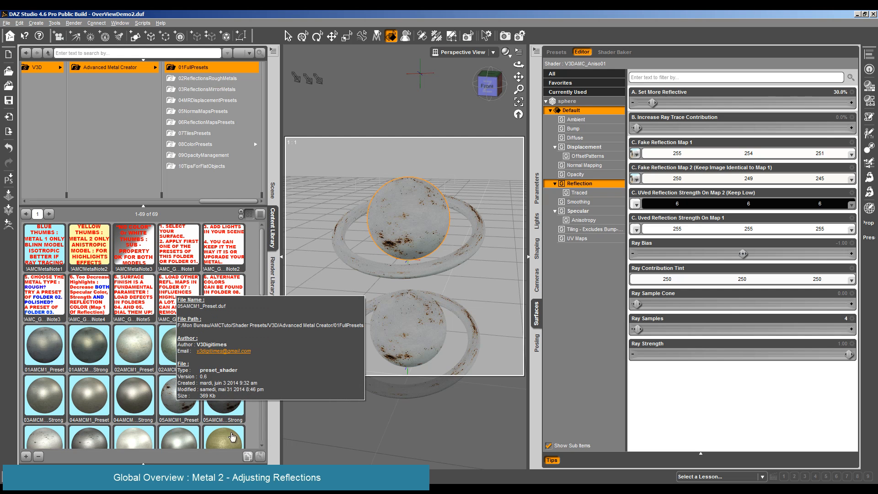
pyautogui.moveTo(228, 415)
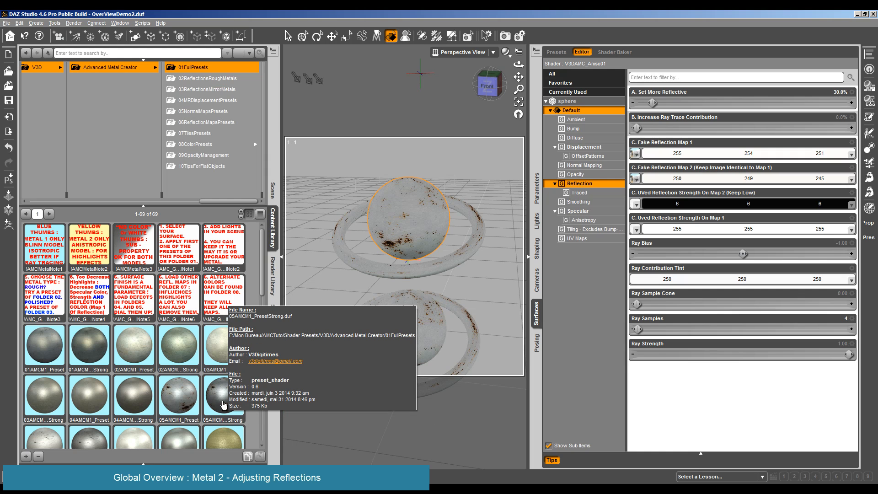
pyautogui.scroll(1, 291, 373)
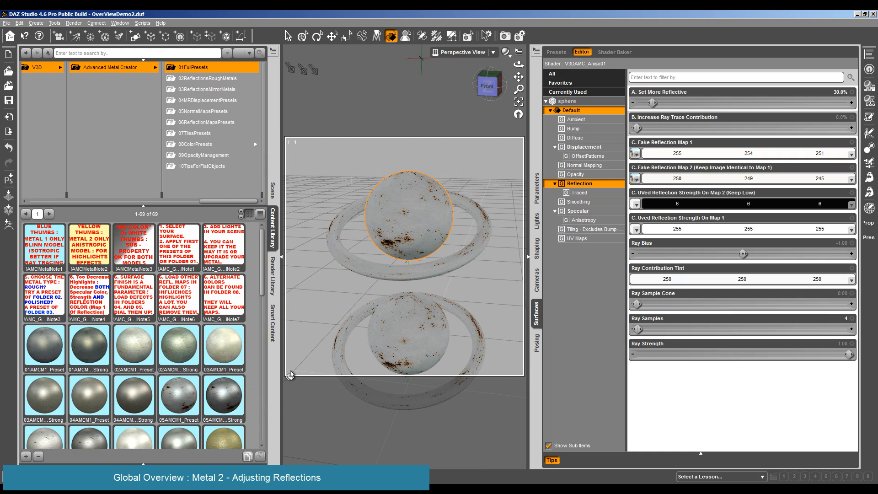
pyautogui.moveTo(261, 253); pyautogui.dragTo(250, 397)
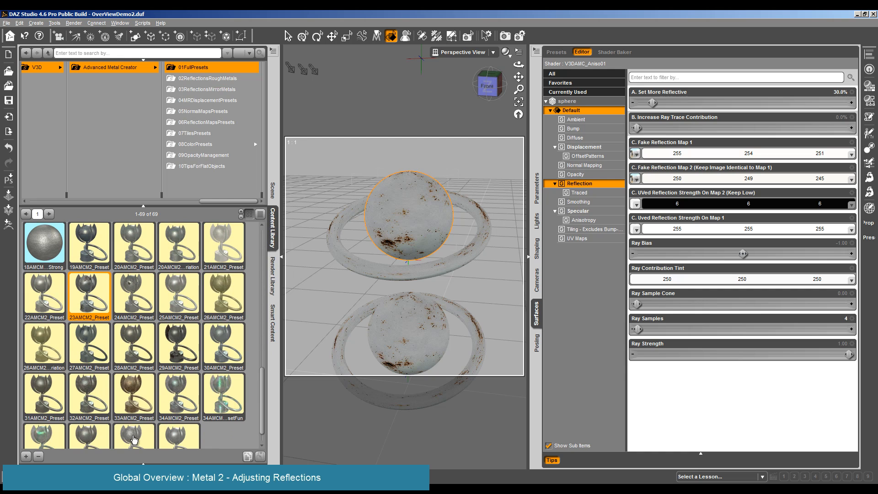
pyautogui.moveTo(167, 424)
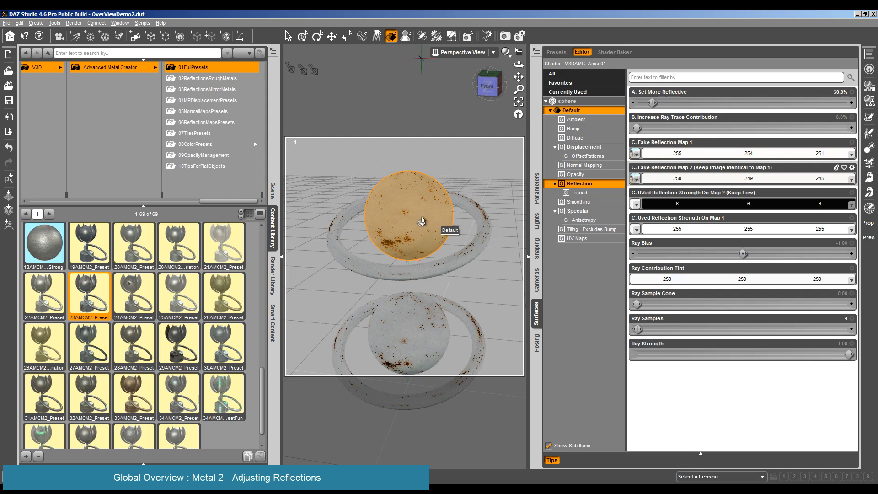
# - Set Increase Ray Trace Contribution to 100% in the upper sphere's Reflection properties
pyautogui.moveTo(518, 65); pyautogui.dragTo(519, 88)
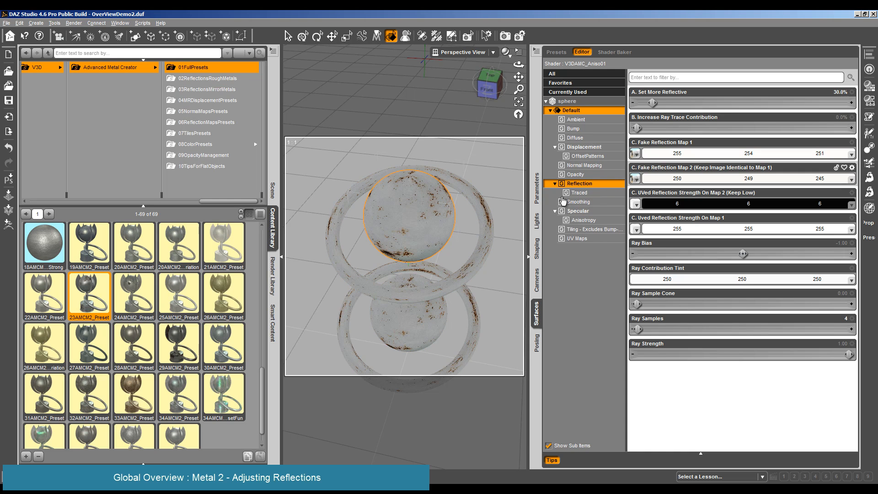
pyautogui.click(601, 194)
pyautogui.click(594, 184)
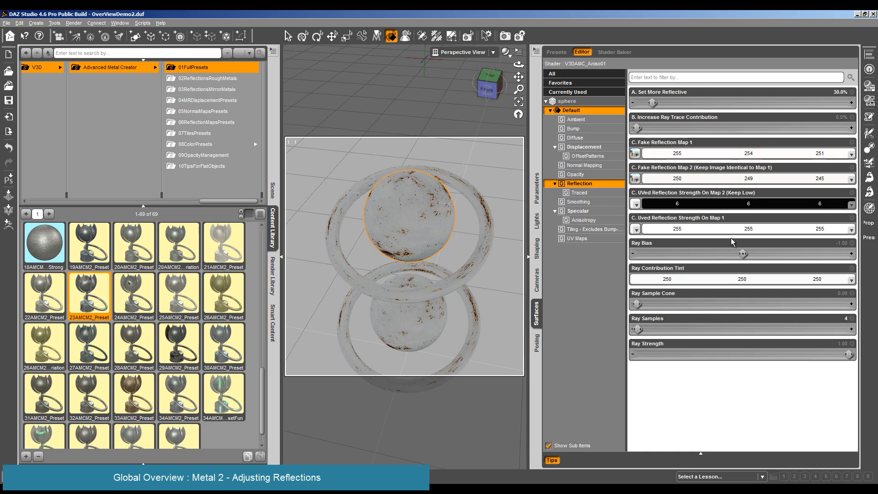
pyautogui.click(839, 118)
pyautogui.write('10')
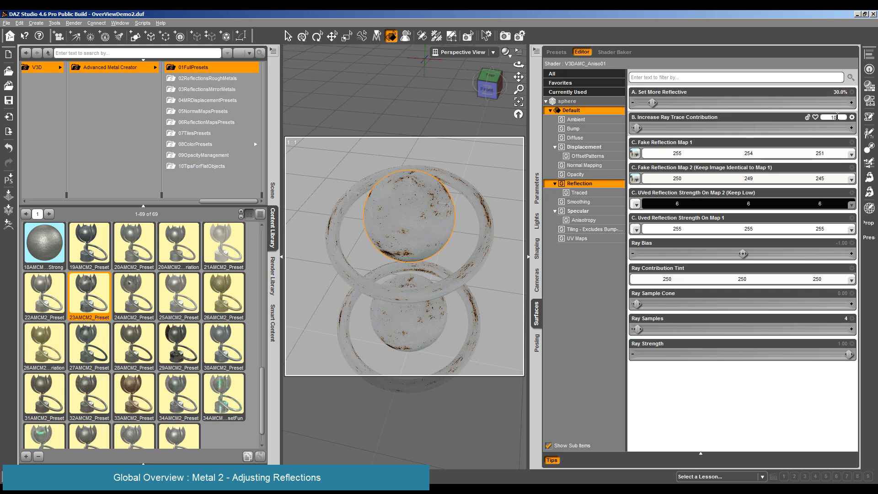
pyautogui.write('0')
pyautogui.press('Return')
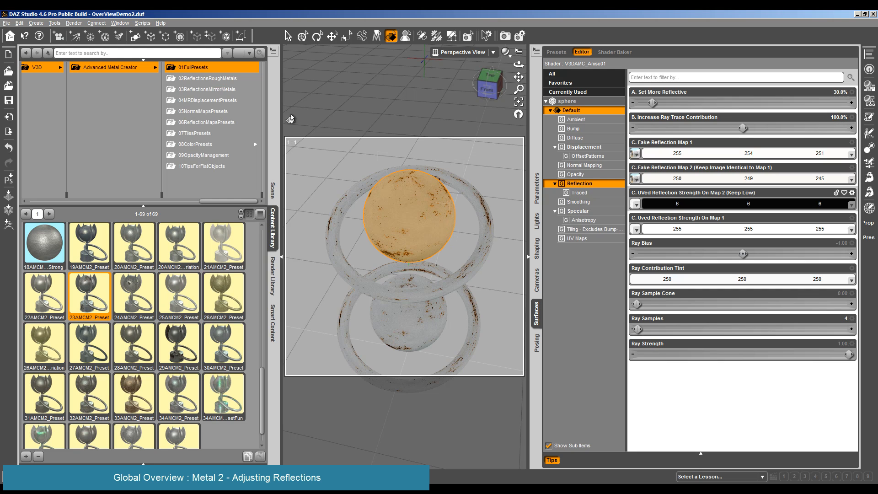
# - Check the ray-traced reflections on the upper sphere with a partial test render and cancel it
pyautogui.click(73, 23)
pyautogui.click(82, 29)
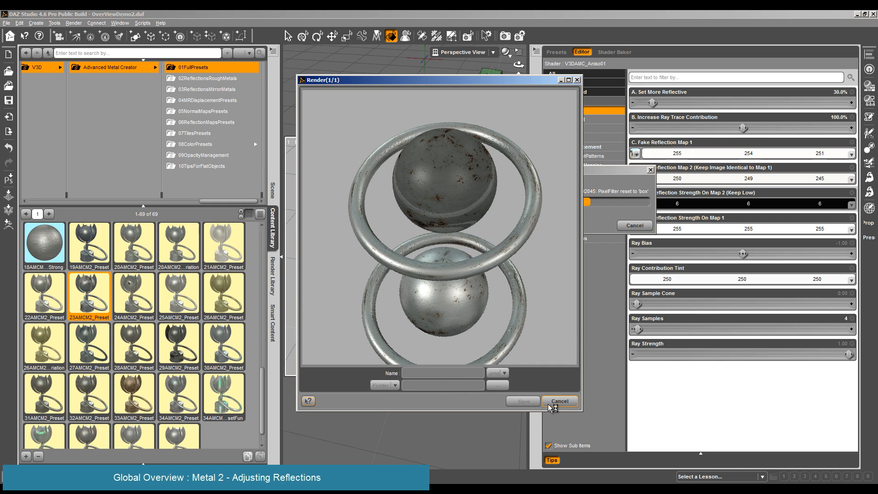
pyautogui.click(567, 402)
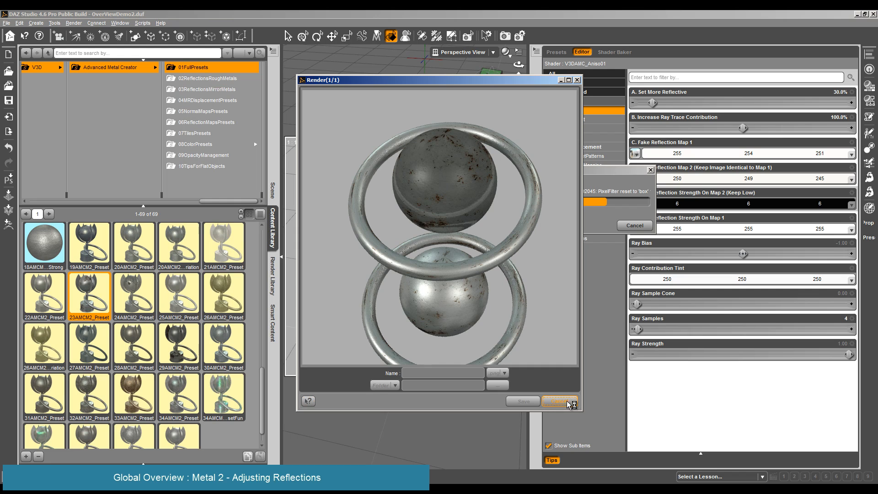
pyautogui.click(417, 257)
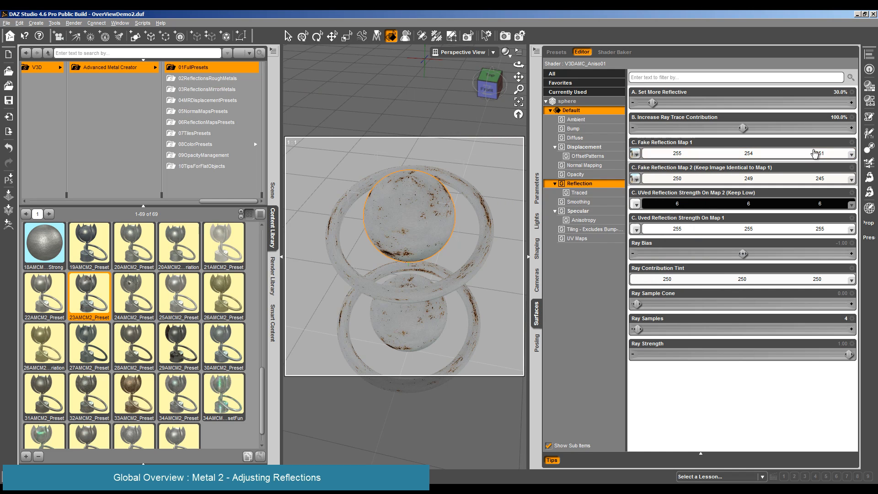
# - Set UVed Reflection Strength On Map 2 to RGB 165, 165, 165 and check it with a test render, cancelled early
pyautogui.click(746, 205)
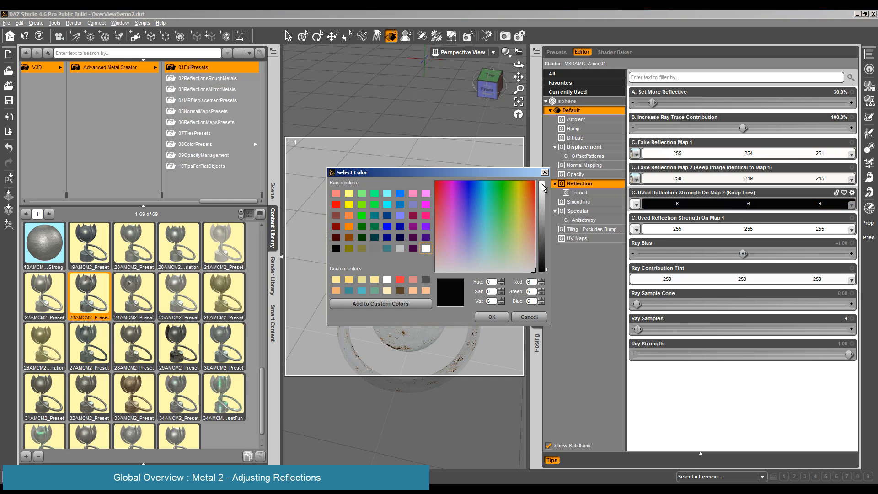
pyautogui.click(539, 212)
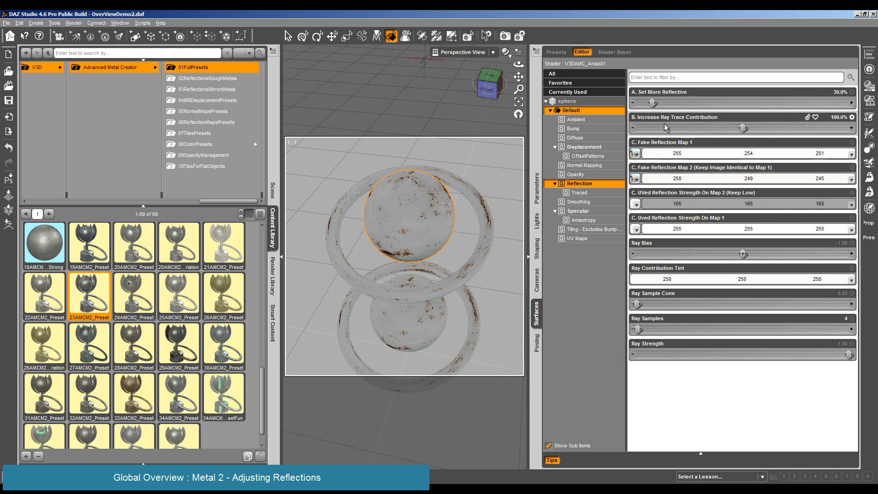
pyautogui.click(74, 22)
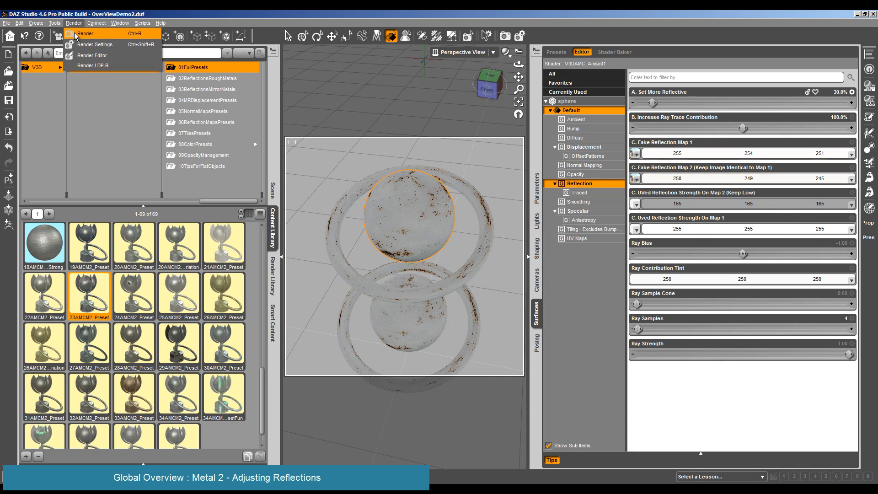
pyautogui.click(78, 34)
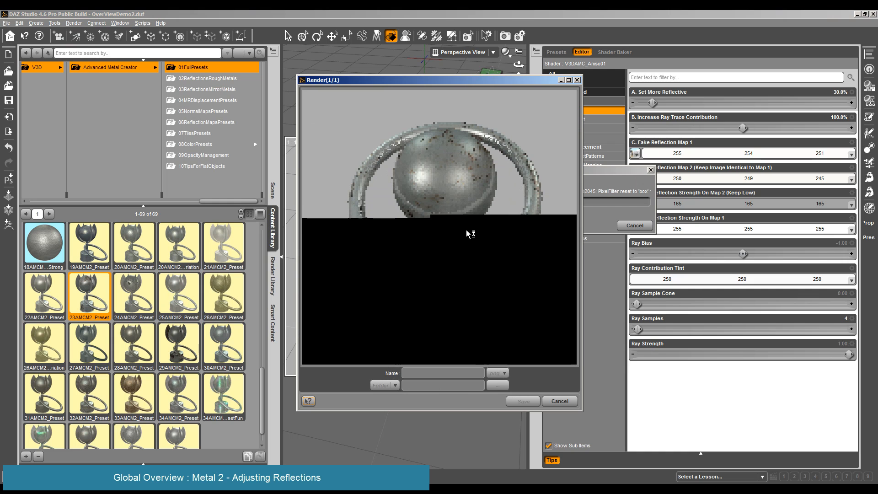
pyautogui.click(559, 402)
pyautogui.click(428, 259)
# - Apply the crisp forest environment map from 06ReflectionMapsPresets to the upper sphere and start a test render
pyautogui.click(205, 90)
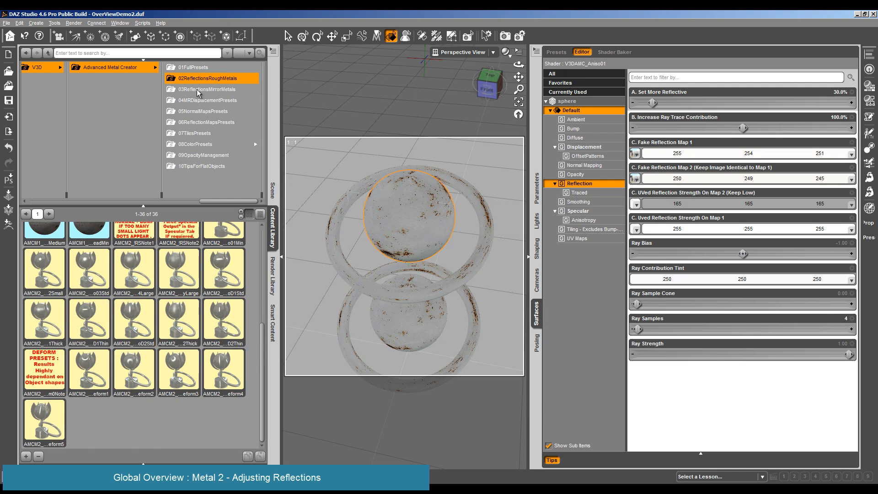
pyautogui.click(206, 122)
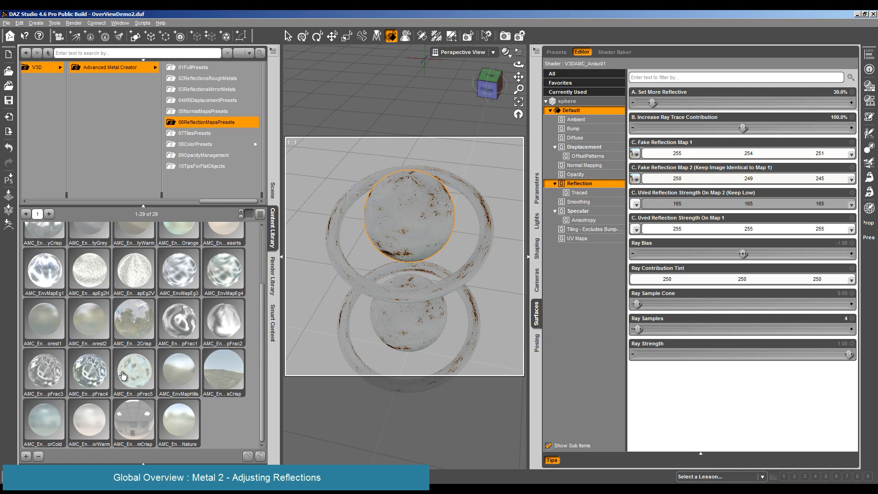
pyautogui.doubleClick(130, 329)
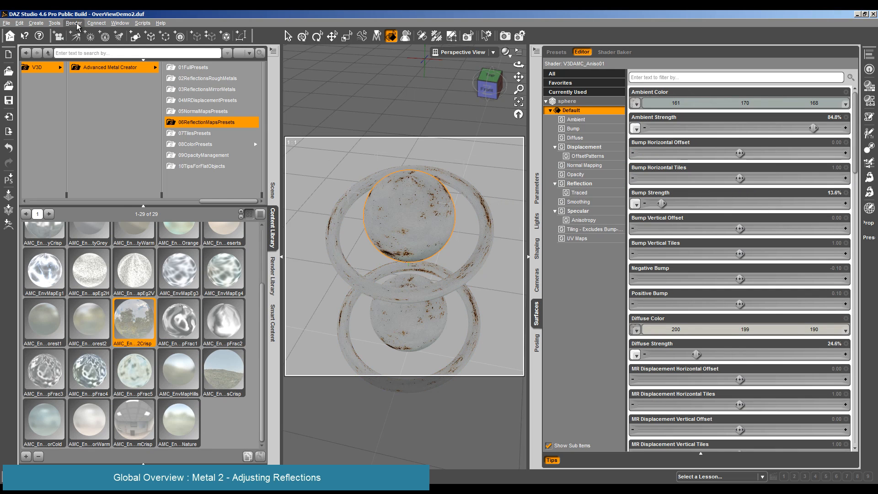
pyautogui.click(73, 23)
pyautogui.click(76, 31)
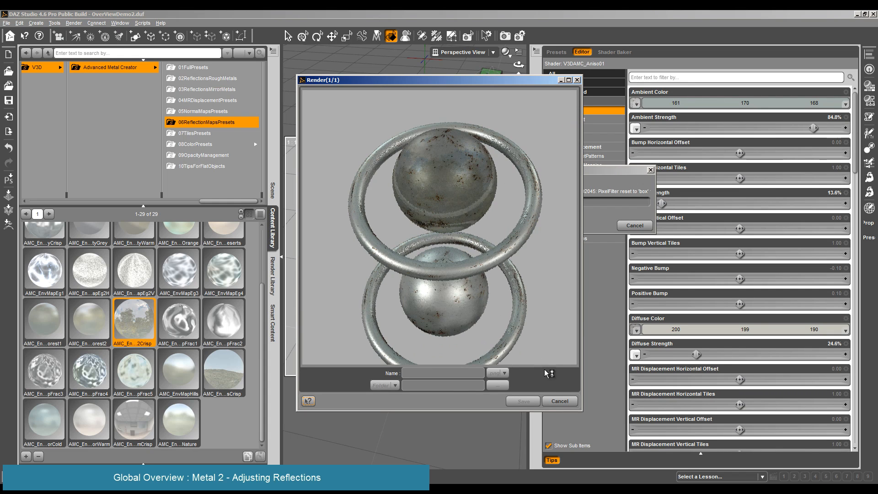
# - Cancel the running test render and set the upper sphere's UVed Reflection Strength On Map 2 to RGB 232, 232, 232
pyautogui.click(552, 399)
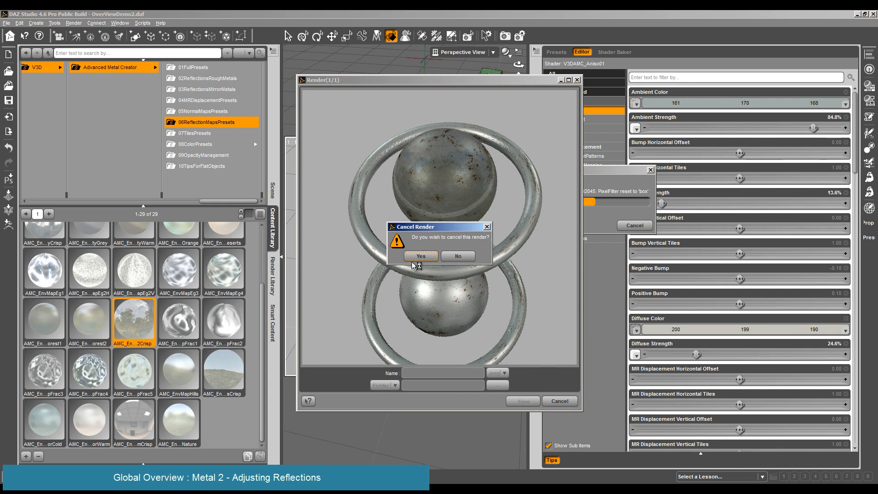
pyautogui.click(425, 256)
pyautogui.click(601, 193)
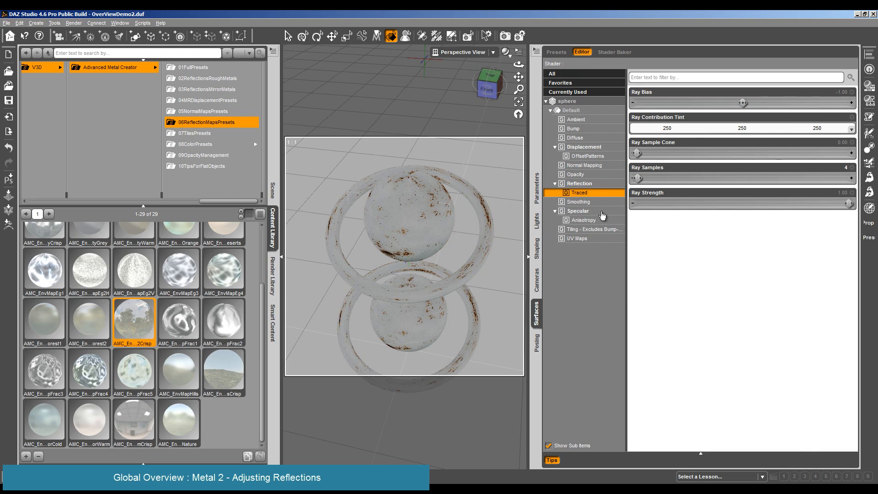
pyautogui.click(599, 185)
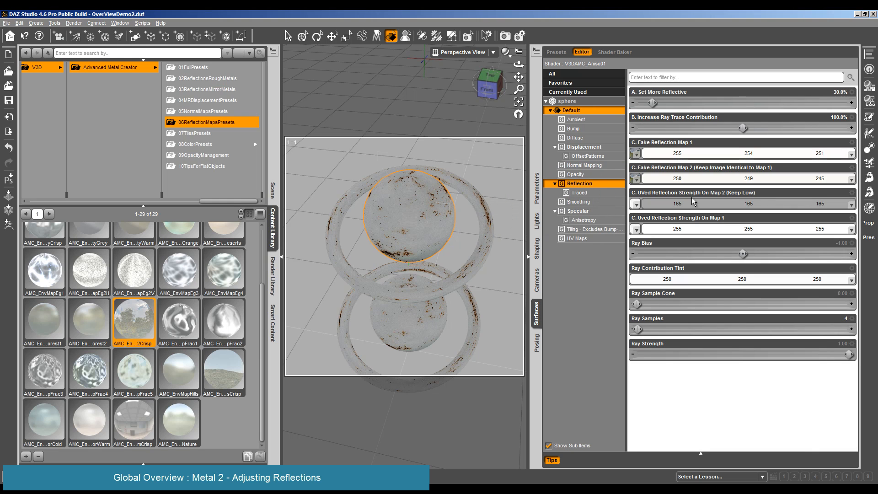
pyautogui.click(768, 204)
pyautogui.click(543, 190)
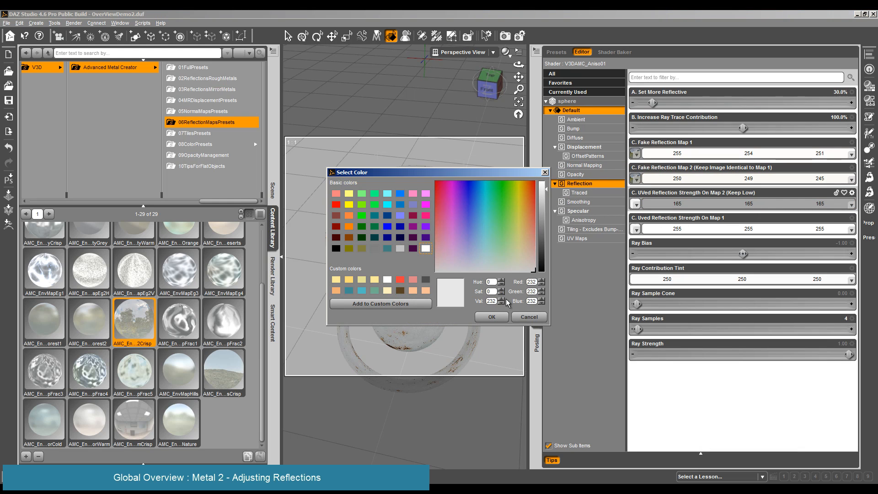
pyautogui.click(492, 317)
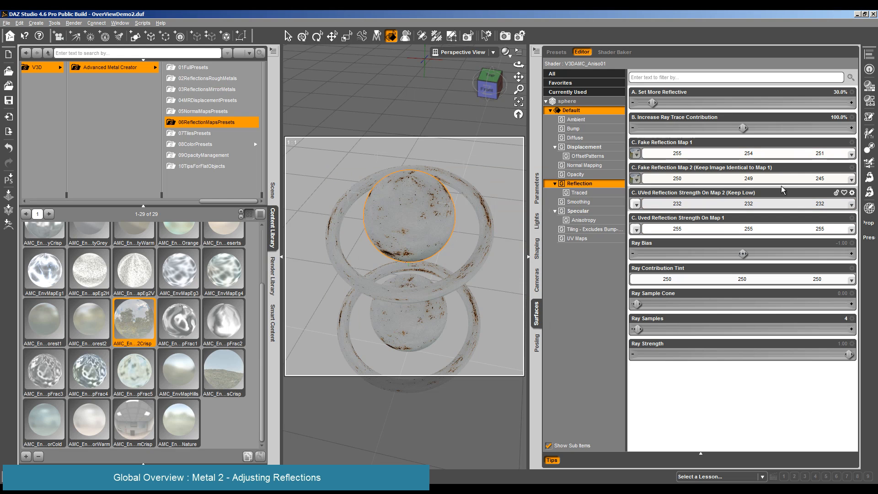
# - Set the upper sphere's Fake Reflection Map 2 color to RGB 255, 254, 250 and Set More Reflective to about 55%
pyautogui.click(766, 179)
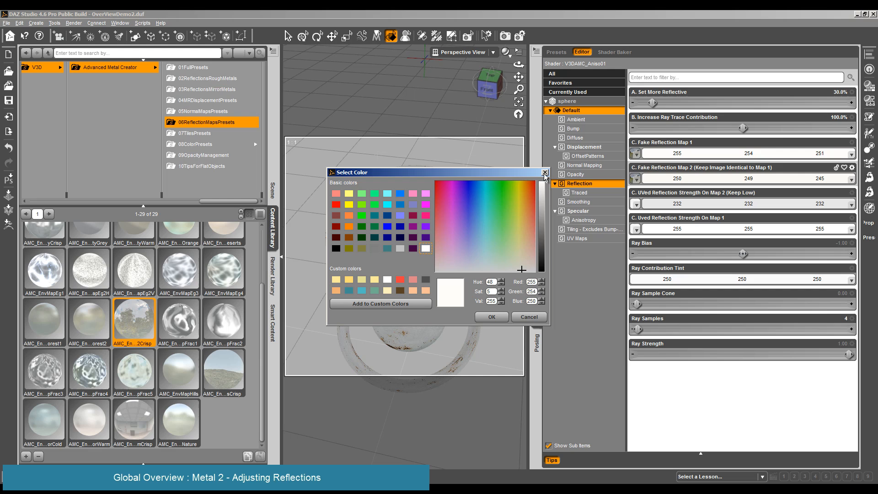
pyautogui.click(491, 317)
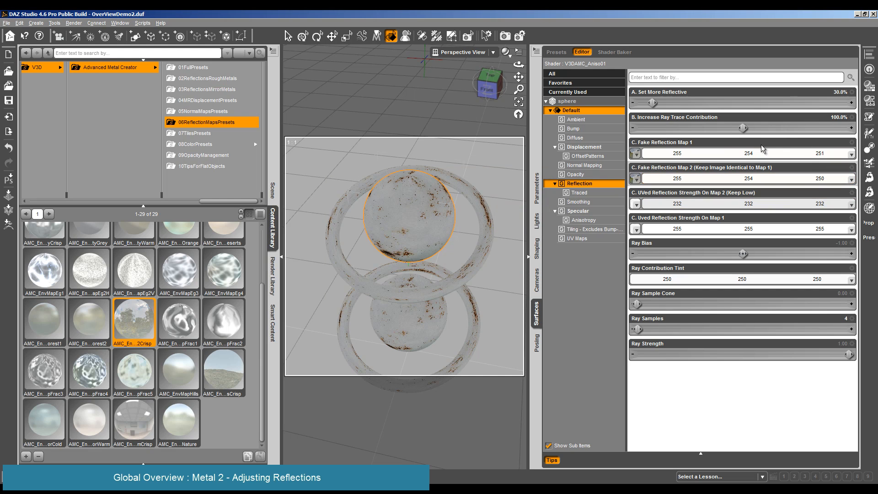
pyautogui.moveTo(651, 104); pyautogui.dragTo(666, 104)
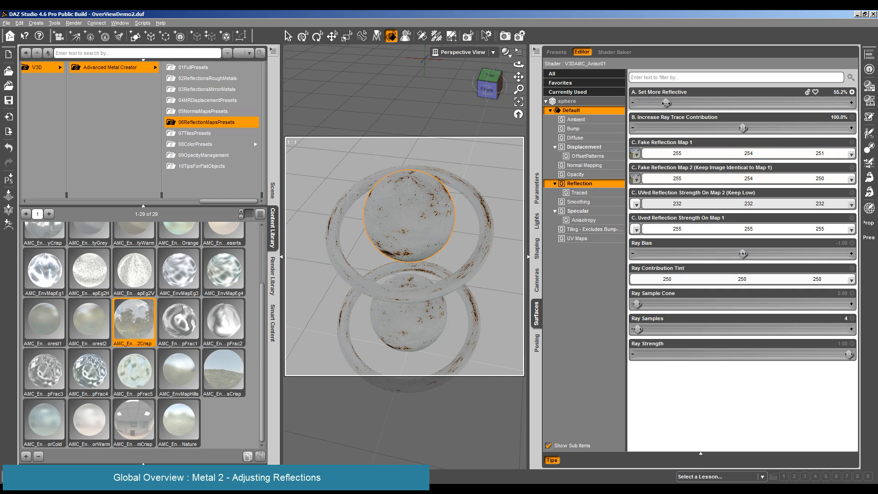
# - Check the upper sphere's stronger reflections with a test render, then dismiss the render
pyautogui.click(74, 23)
pyautogui.click(82, 33)
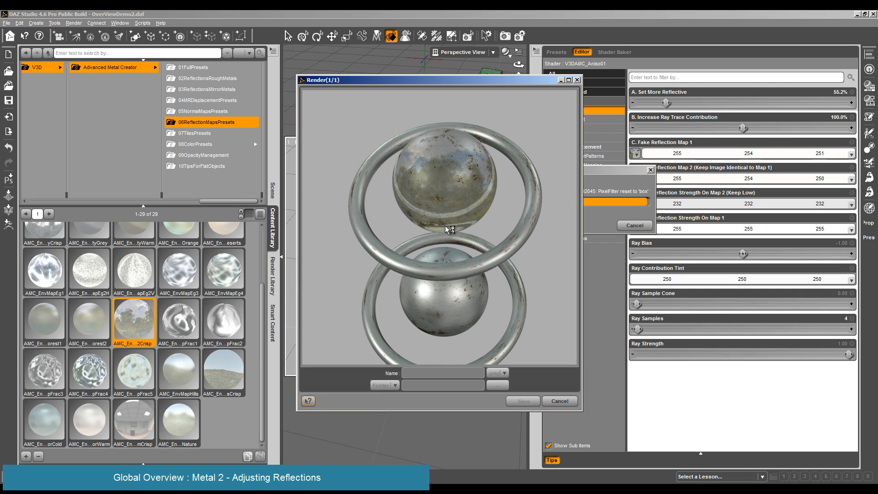
pyautogui.click(569, 405)
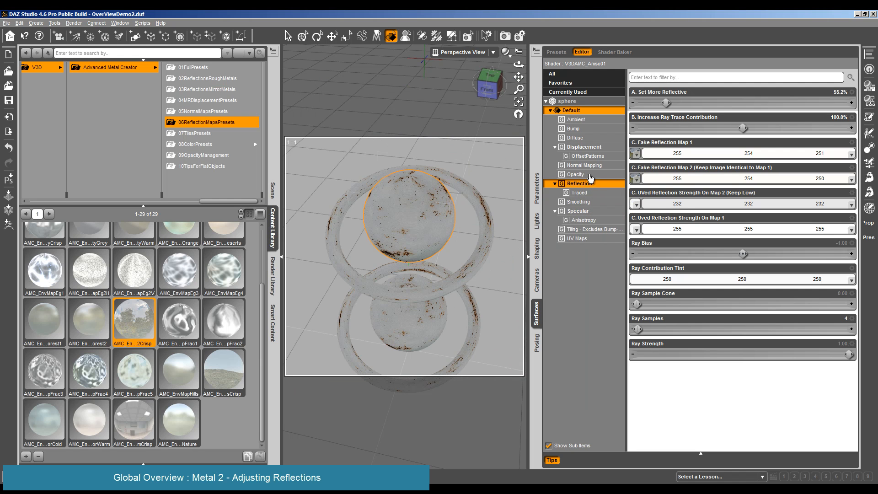
# - Paste the upper sphere's surface settings onto both rings and the lower sphere
pyautogui.click(443, 292)
pyautogui.keyDown('ctrl'); pyautogui.click(418, 334); pyautogui.keyUp('ctrl')
pyautogui.keyDown('ctrl'); pyautogui.click(474, 349); pyautogui.keyUp('ctrl')
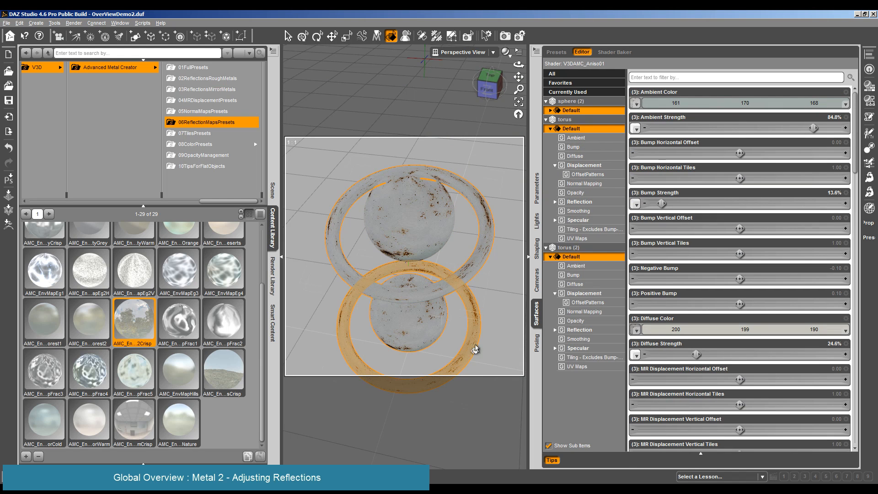
pyautogui.rightClick(585, 110)
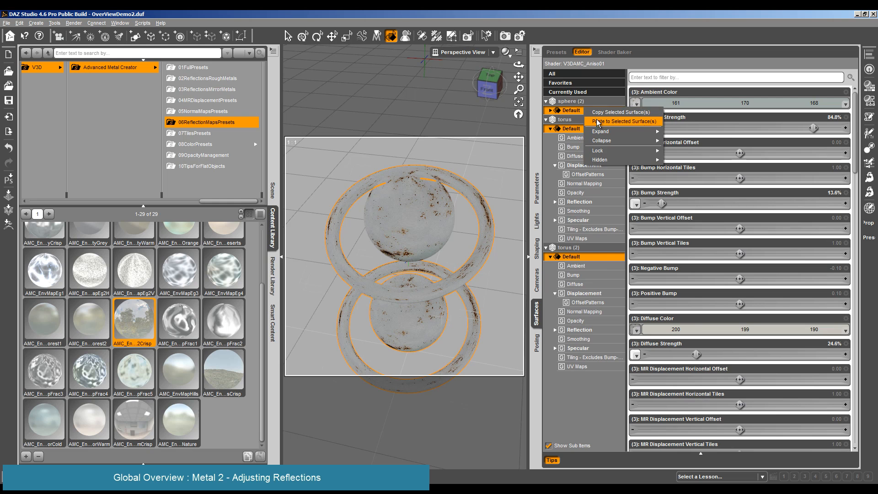
pyautogui.click(598, 121)
# - Test render both ringed spheres from a lower, more distant viewpoint and close the finished render
pyautogui.scroll(-3, 465, 230)
pyautogui.moveTo(518, 65); pyautogui.dragTo(528, 56)
pyautogui.scroll(-2, 442, 312)
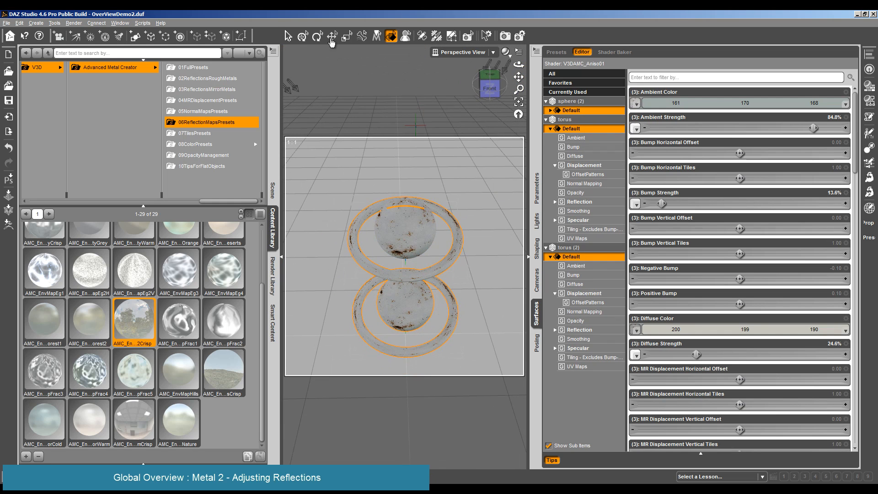
pyautogui.click(303, 36)
pyautogui.click(420, 316)
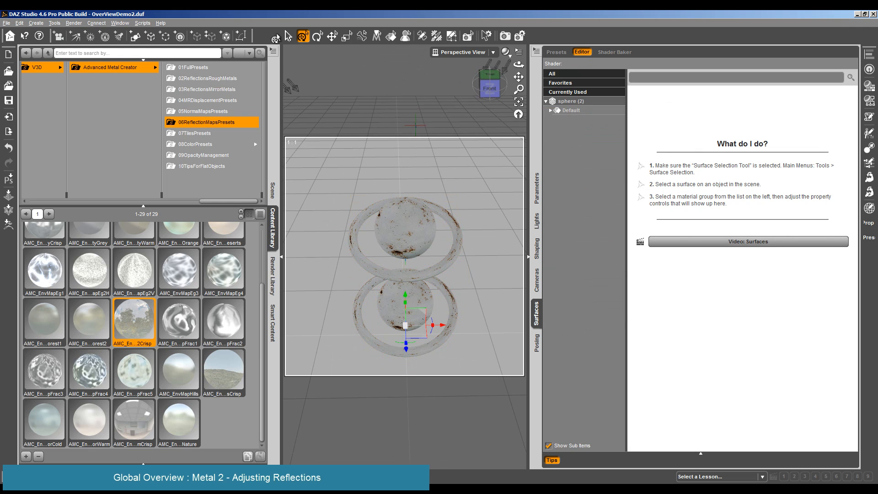
pyautogui.moveTo(524, 64); pyautogui.dragTo(519, 80)
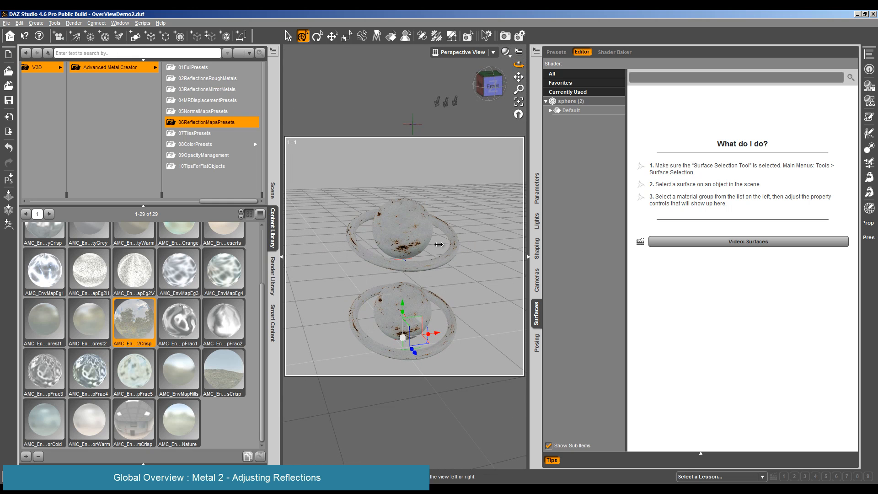
pyautogui.click(74, 23)
pyautogui.click(82, 33)
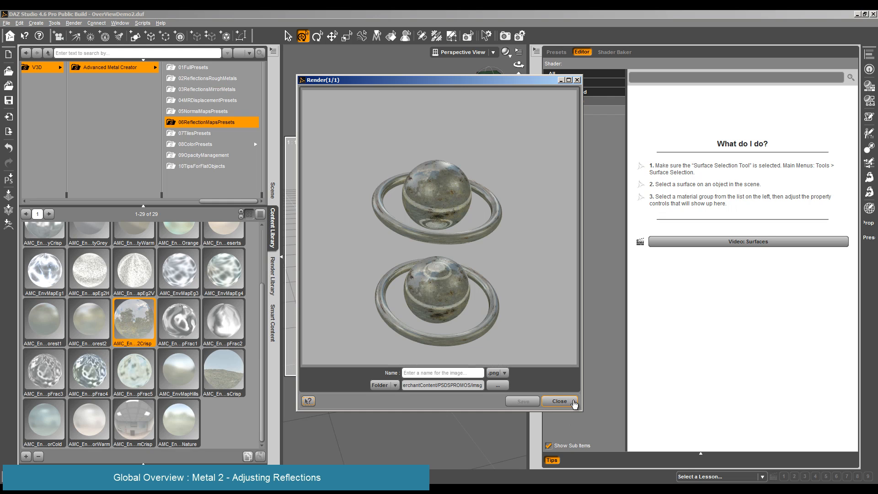
pyautogui.click(560, 401)
# - Select the upper sphere's surface and apply the White1 environment map from 06ReflectionMapsPresets
pyautogui.click(588, 112)
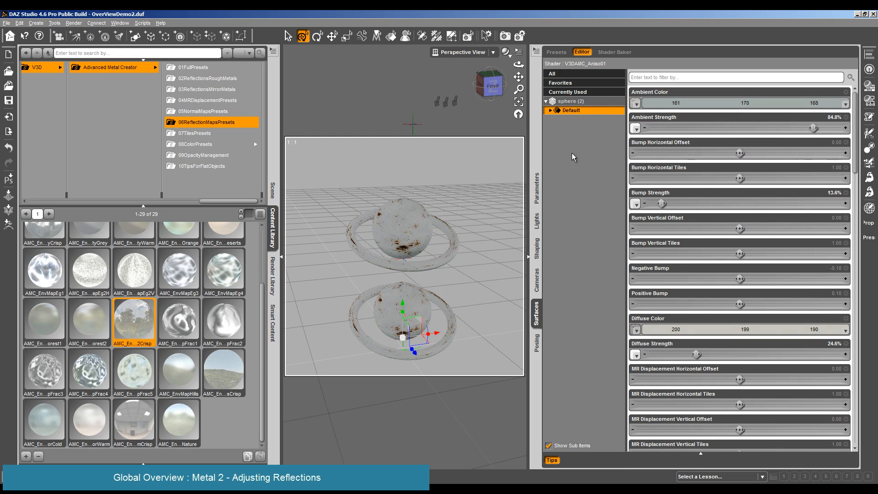
pyautogui.click(402, 242)
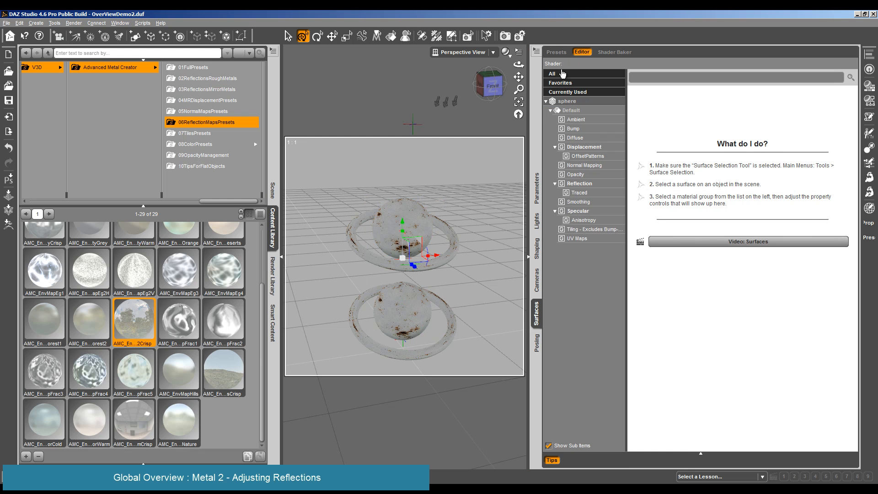
pyautogui.click(391, 35)
pyautogui.click(402, 242)
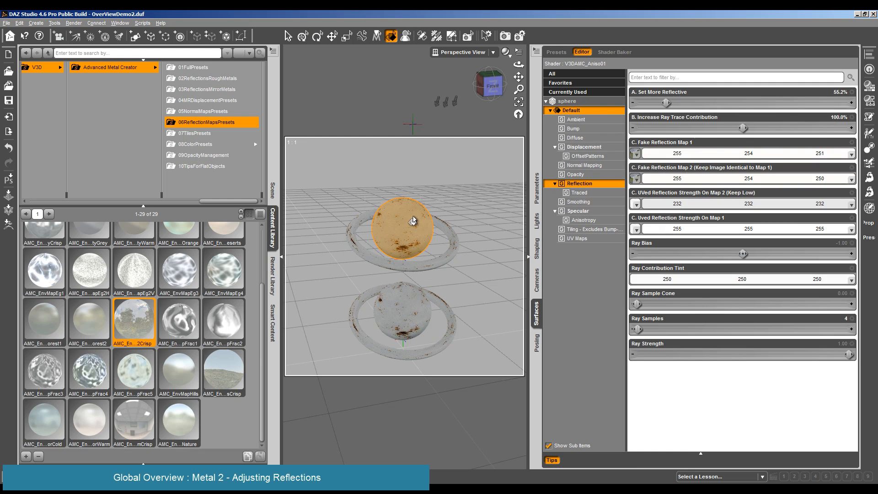
pyautogui.scroll(3, 164, 394)
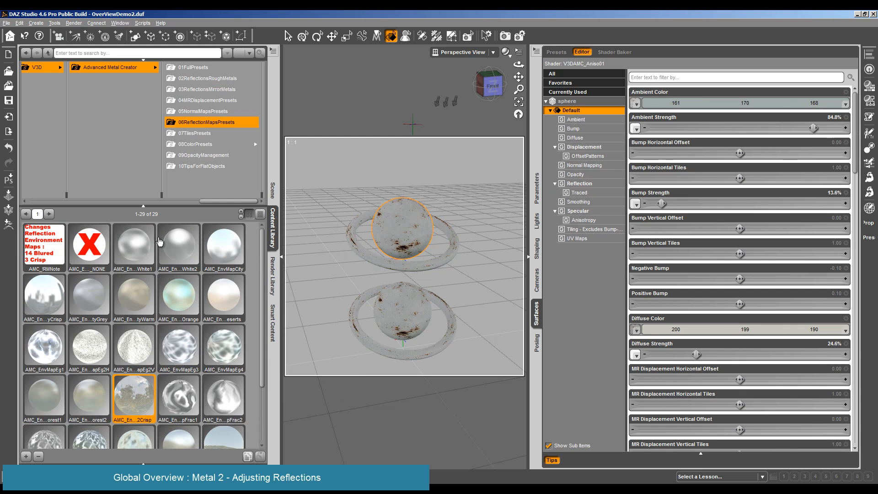
pyautogui.click(140, 249)
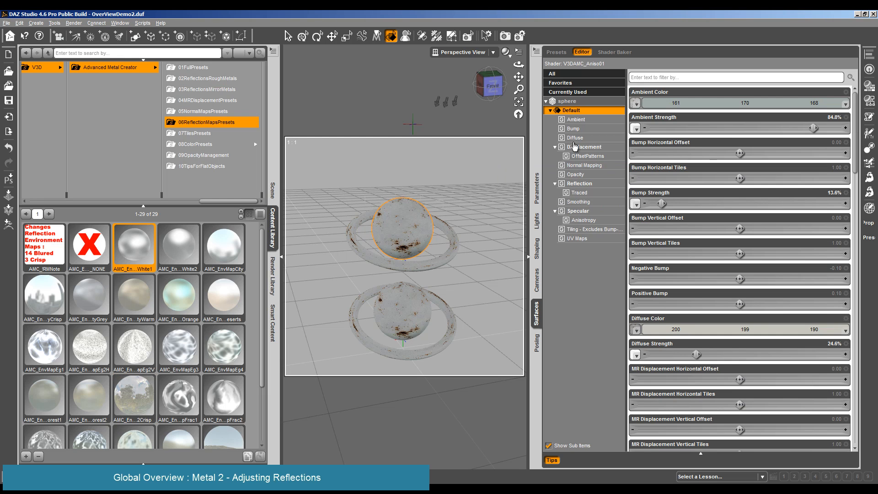
# - Apply the White1 reflection map to both spheres and both rings, and check them with a full test render
pyautogui.keyDown('ctrl'); pyautogui.click(438, 266); pyautogui.keyUp('ctrl')
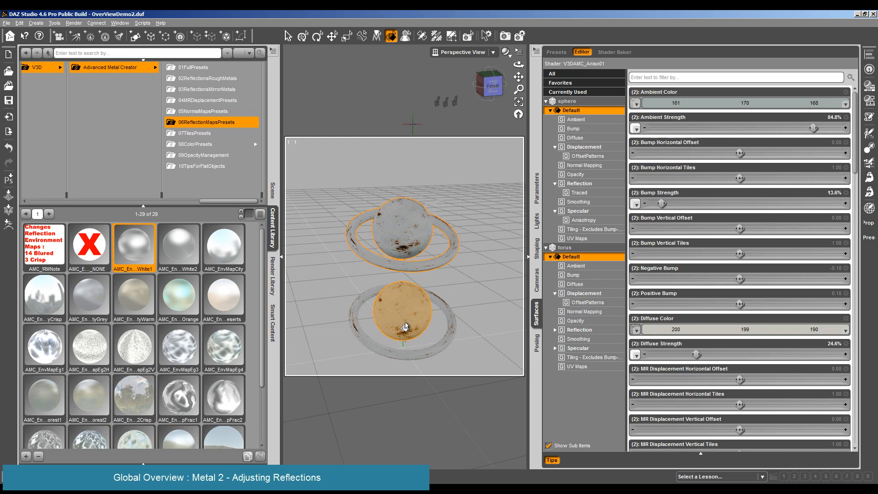
pyautogui.keyDown('ctrl'); pyautogui.click(404, 326); pyautogui.keyUp('ctrl')
pyautogui.keyDown('ctrl'); pyautogui.click(435, 353); pyautogui.keyUp('ctrl')
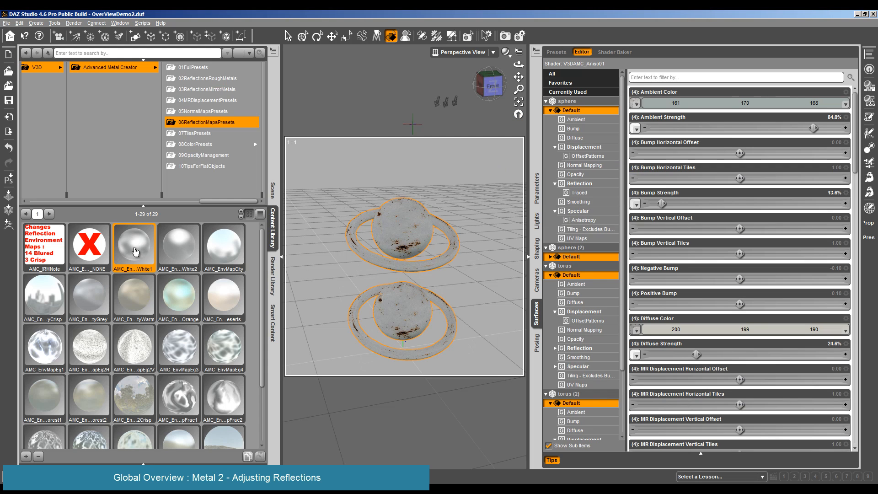
pyautogui.moveTo(135, 252)
pyautogui.click(74, 22)
pyautogui.click(91, 33)
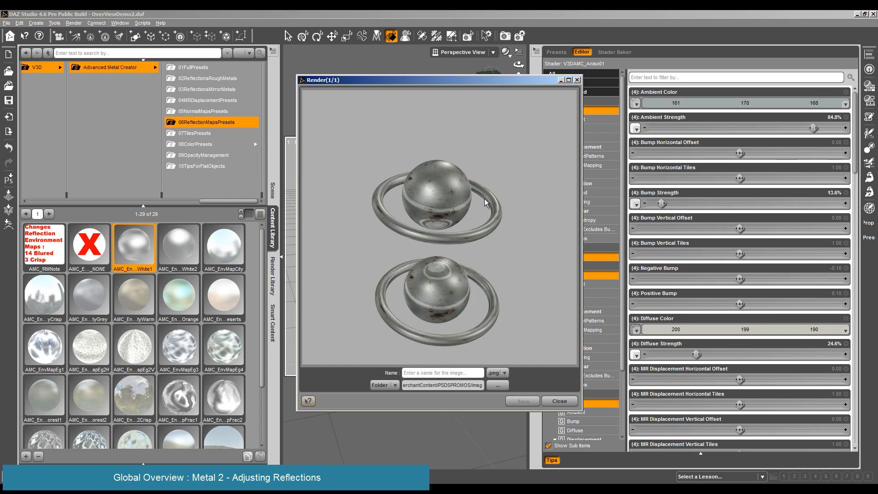
pyautogui.click(559, 401)
# - Apply the Frac1 reflection map to all four surfaces and check it with a test render, cancelled early
pyautogui.doubleClick(184, 392)
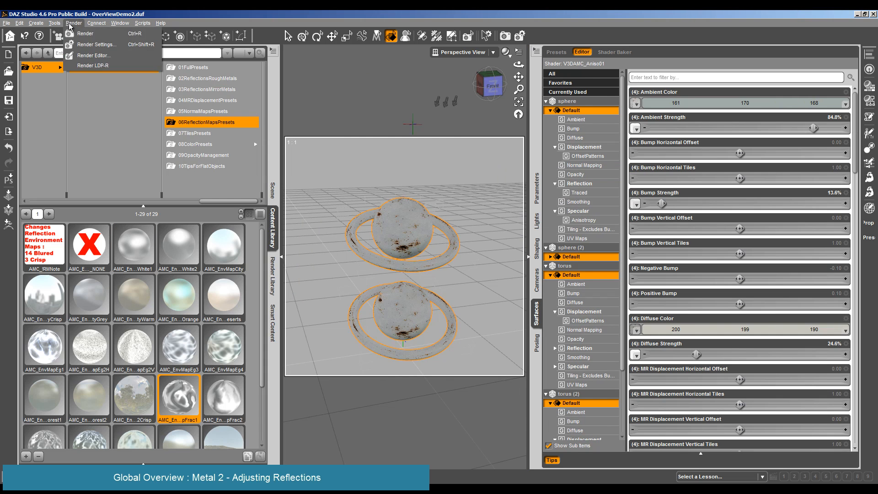
pyautogui.hotkey('ctrl', 'r')
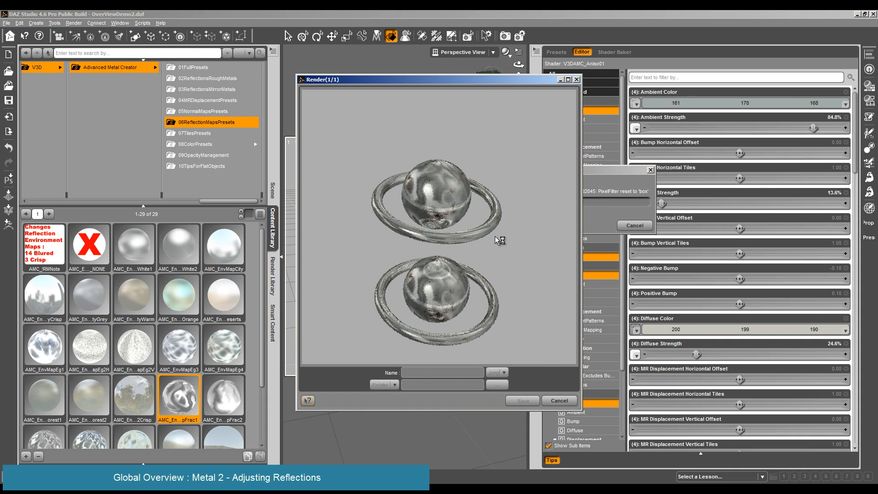
pyautogui.click(566, 404)
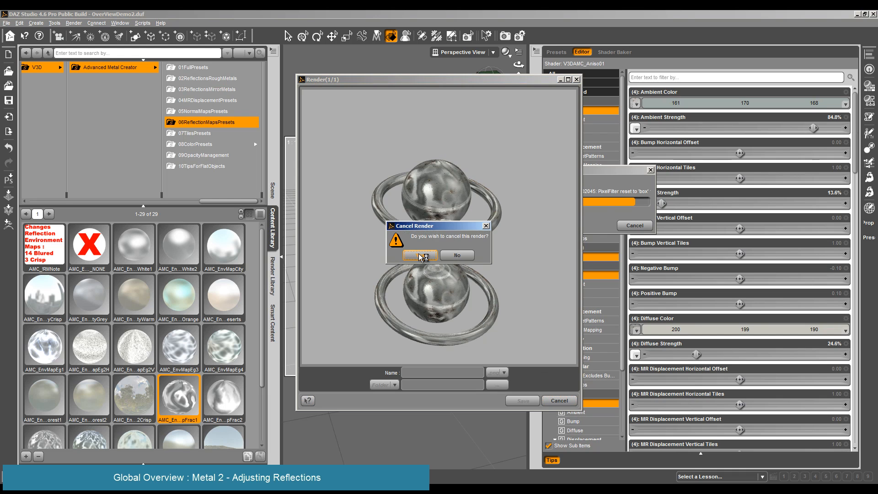
pyautogui.press('Return')
# - Filter the properties by "map", set UVed Reflection Strength On Map 2 to RGB 135, 135, 135, and check it with a partial test render
pyautogui.click(684, 77)
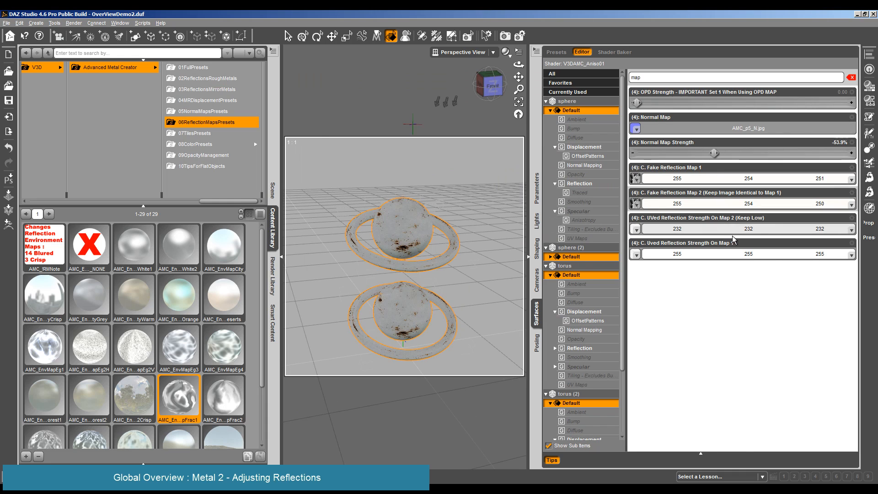
pyautogui.click(787, 225)
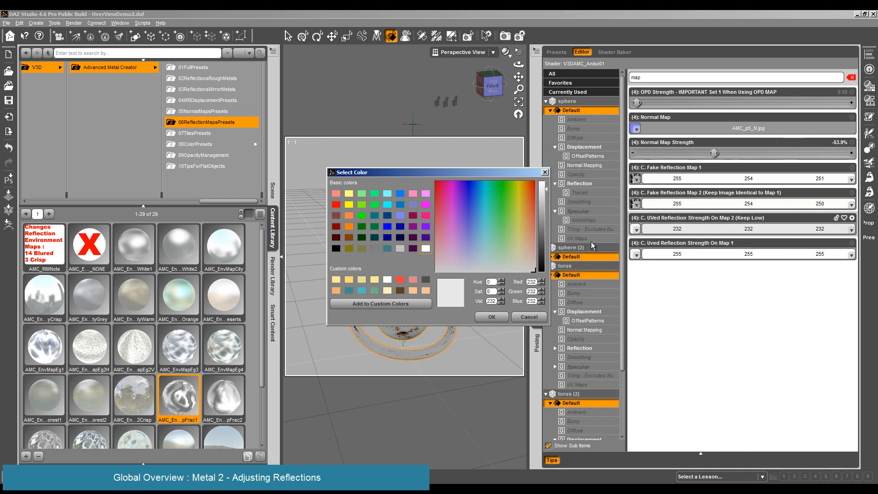
pyautogui.click(542, 229)
pyautogui.click(492, 317)
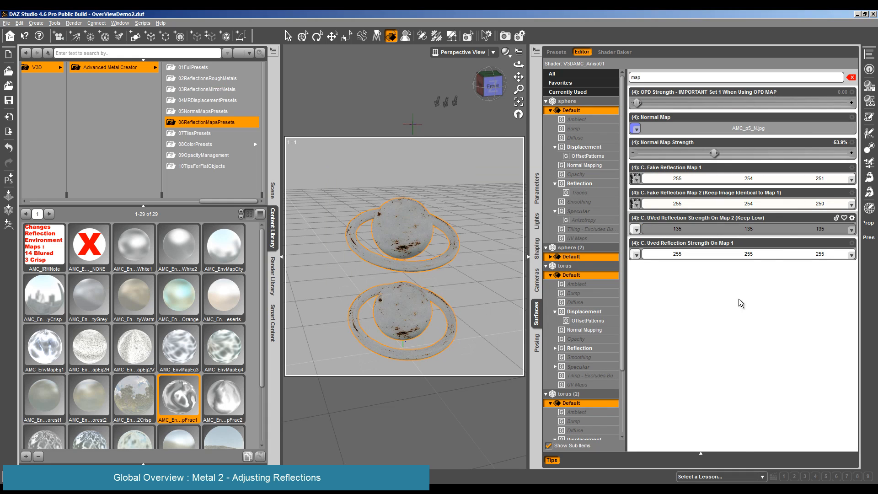
pyautogui.click(74, 22)
pyautogui.click(83, 31)
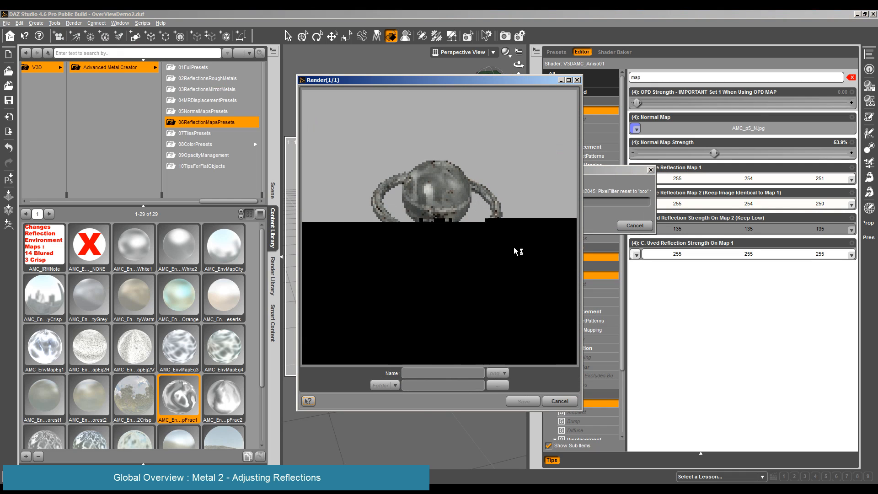
pyautogui.click(556, 401)
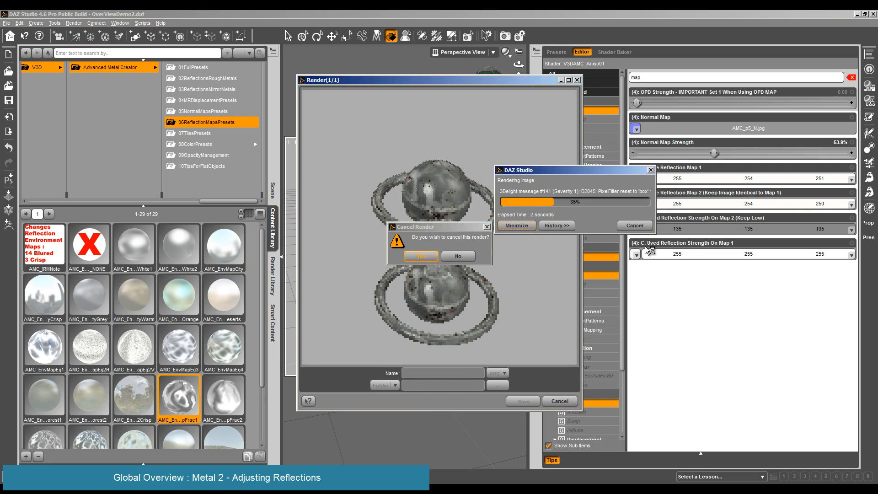
pyautogui.press('Return')
# - Darken the color of Fake Reflection Map 2 to RGB 134, 133, 131 on the selected surfaces
pyautogui.click(803, 204)
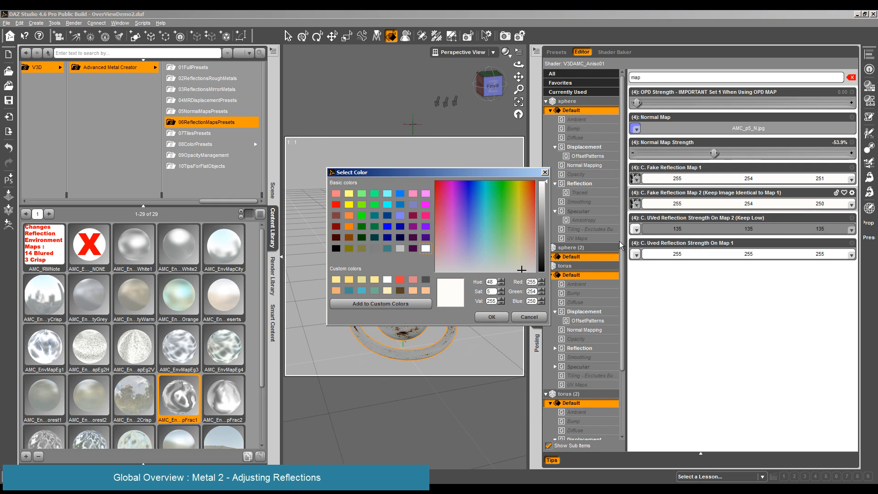
pyautogui.moveTo(547, 226)
pyautogui.mouseDown()
pyautogui.moveTo(534, 253)
pyautogui.moveTo(539, 229)
pyautogui.mouseUp()
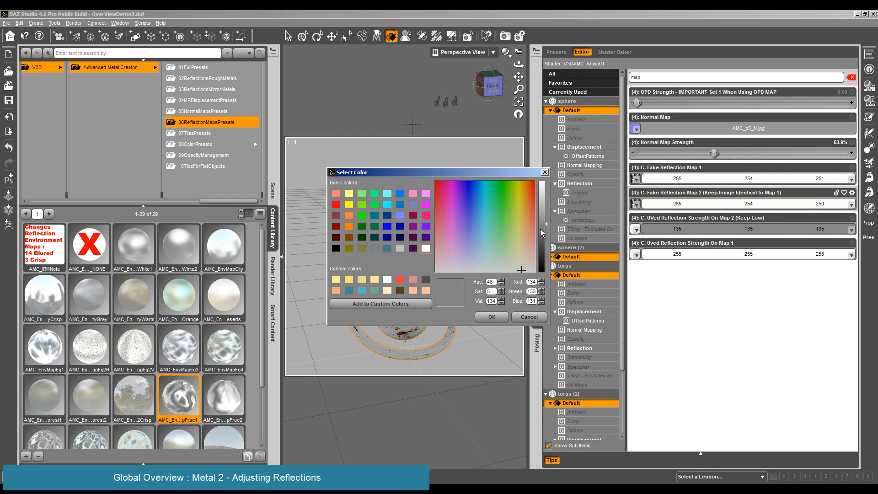
pyautogui.click(491, 317)
# - Set UVed Reflection Strength On Map 2 to RGB 99, 99, 99 and check it with a partial test render
pyautogui.click(701, 229)
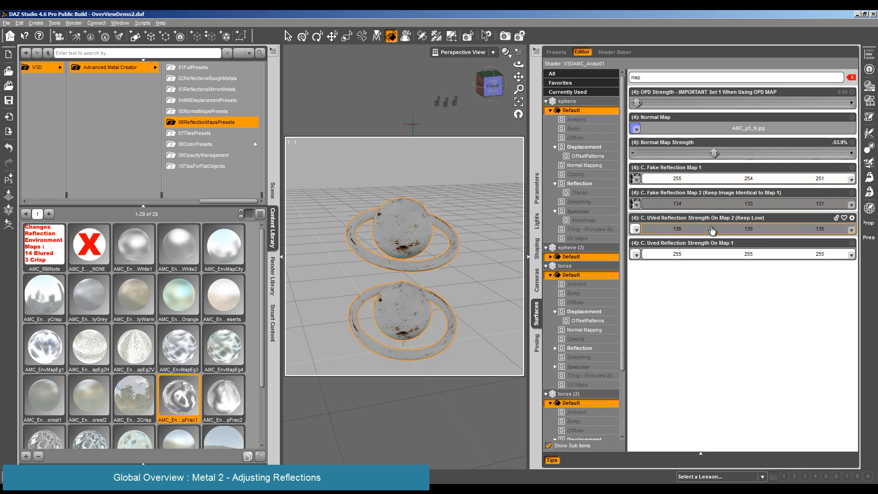
pyautogui.moveTo(547, 244); pyautogui.dragTo(546, 237)
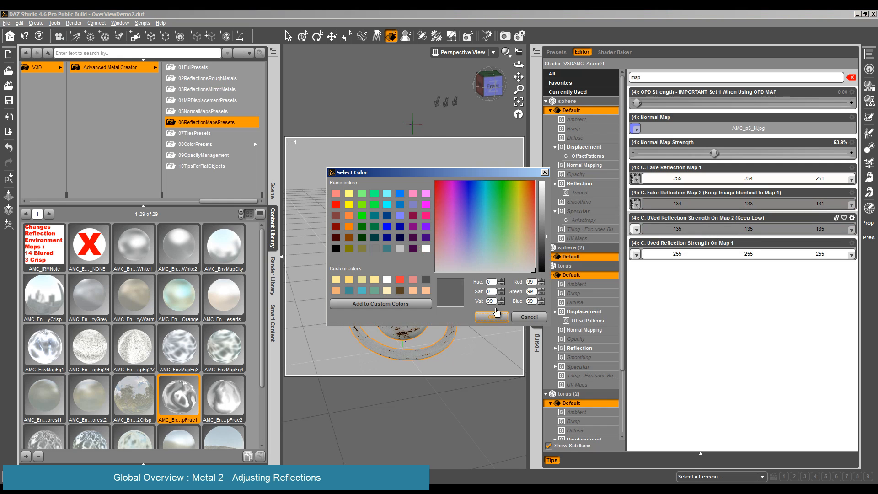
pyautogui.click(492, 316)
pyautogui.click(73, 23)
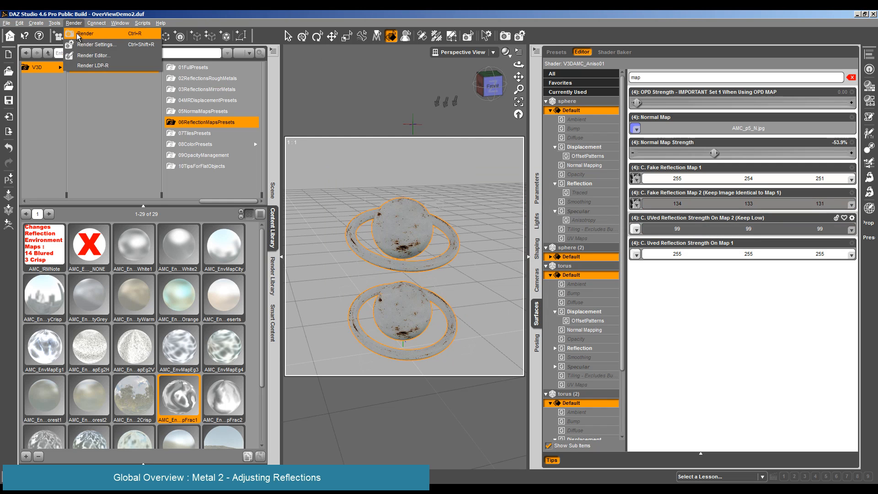
pyautogui.click(89, 31)
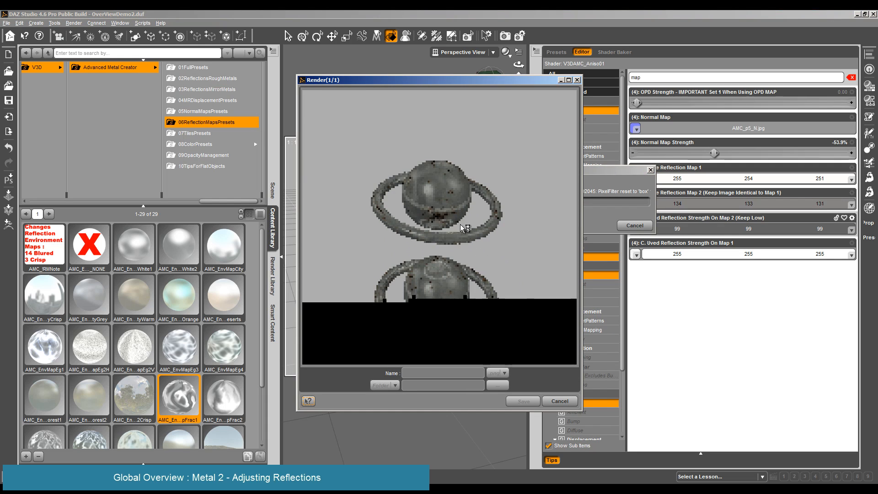
pyautogui.click(557, 400)
pyautogui.click(422, 257)
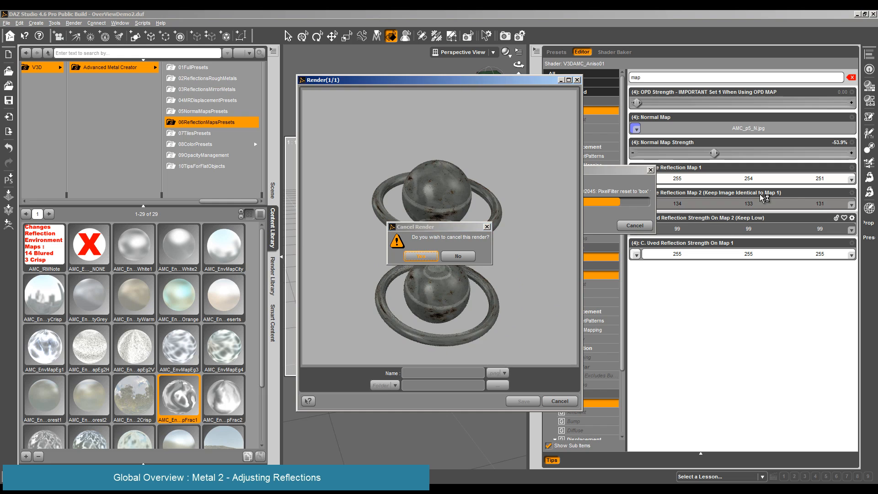
# - Set Fake Reflection Map 2 to RGB 73, 72, 71 and check it with a partial test render
pyautogui.click(839, 204)
pyautogui.click(540, 248)
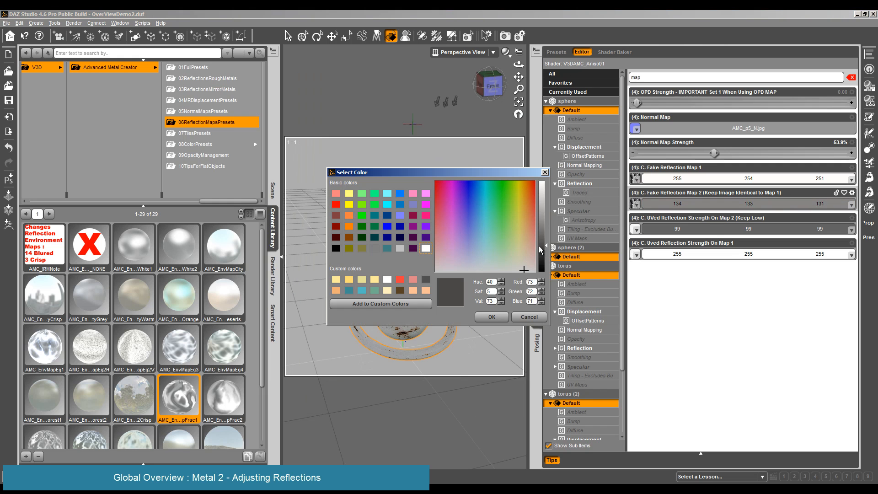
pyautogui.click(491, 317)
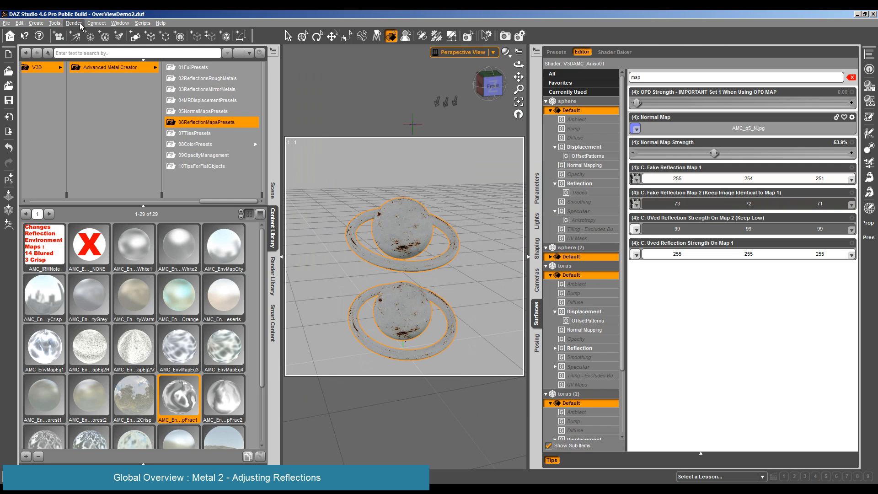
pyautogui.hotkey('ctrl', 'r')
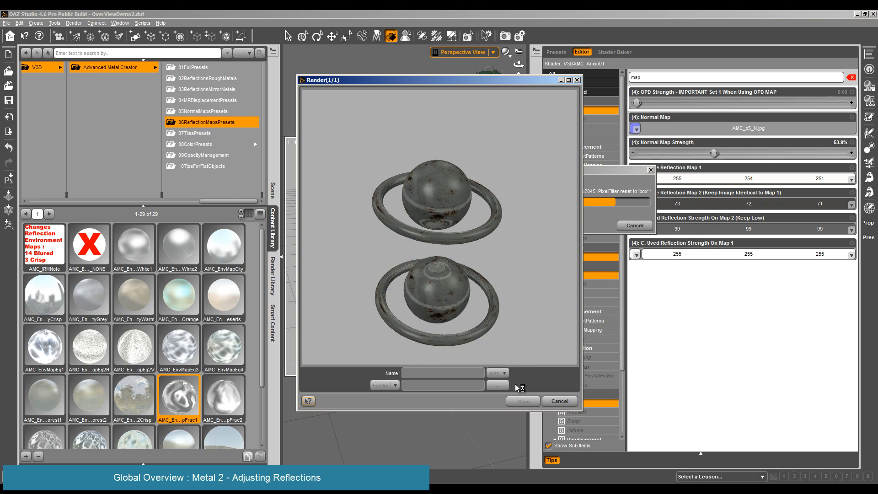
pyautogui.click(558, 402)
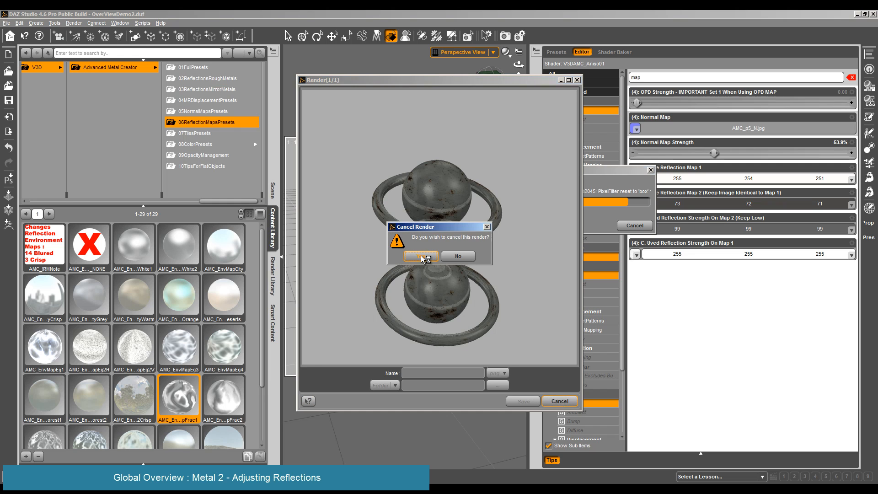
pyautogui.click(430, 261)
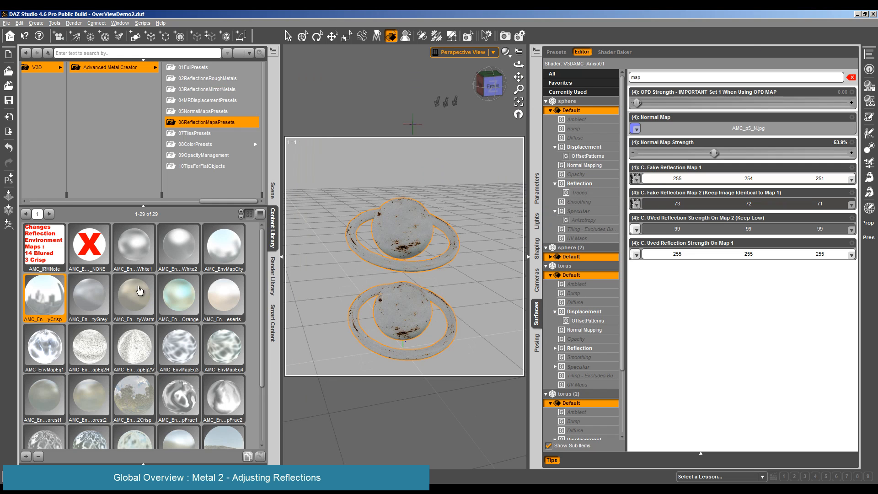
# - Apply the AMC_EnvMapHills reflection preset and set Fake Reflection Map 2 to RGB 209, 206, 204 on the selected surfaces
pyautogui.scroll(-3, 215, 237)
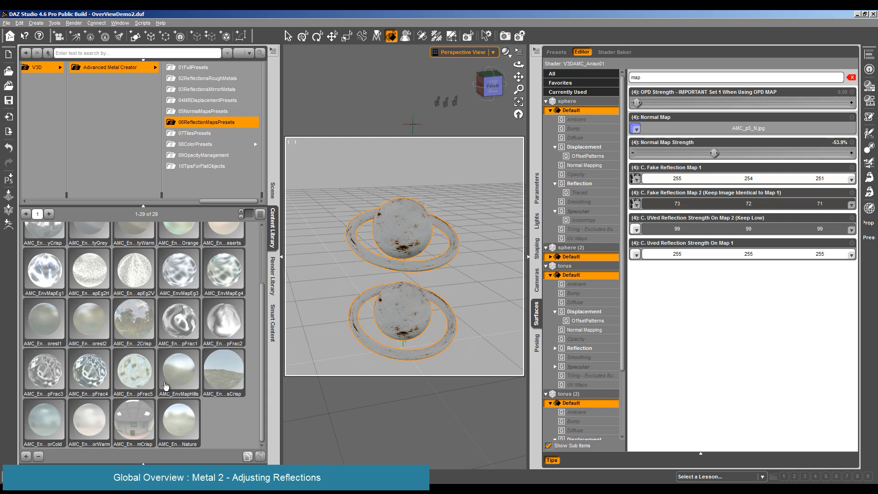
pyautogui.moveTo(177, 375); pyautogui.dragTo(723, 210)
pyautogui.click(721, 208)
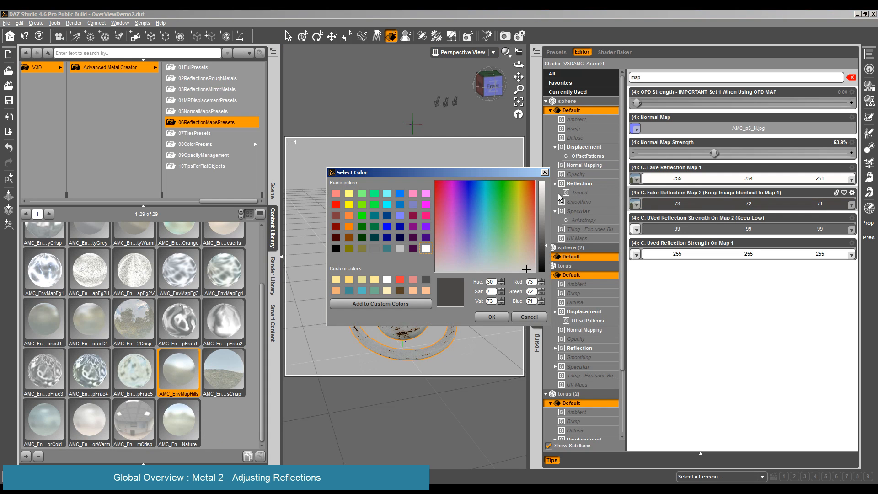
pyautogui.click(542, 197)
pyautogui.click(498, 317)
# - Set UVed Reflection Strength On Map 2 to RGB 199, 199, 199 and check it with a full test render
pyautogui.click(741, 229)
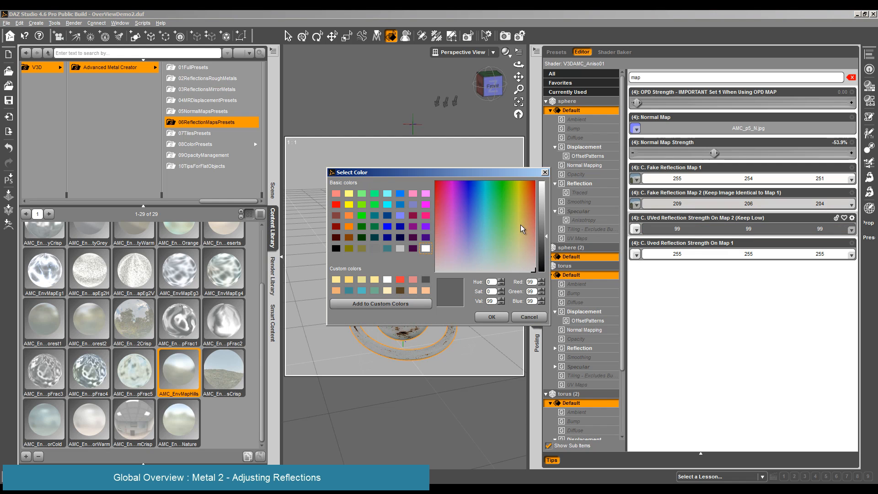
pyautogui.click(541, 201)
pyautogui.click(492, 316)
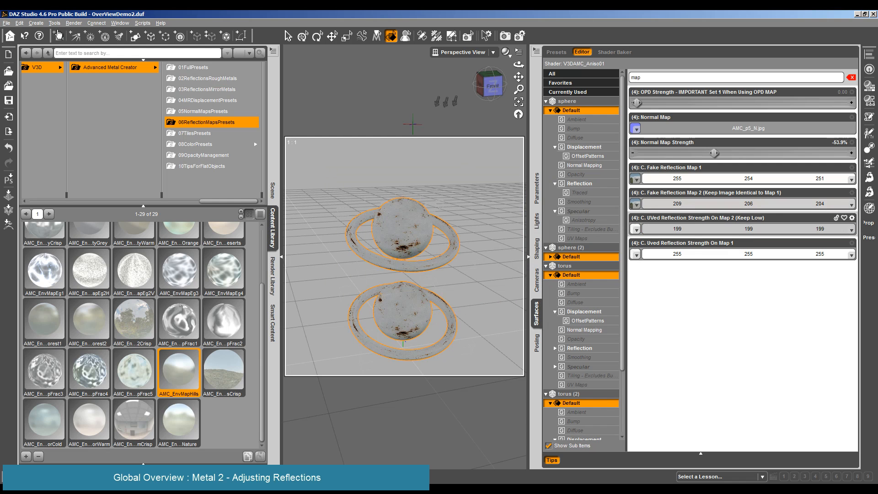
pyautogui.click(74, 23)
pyautogui.click(87, 32)
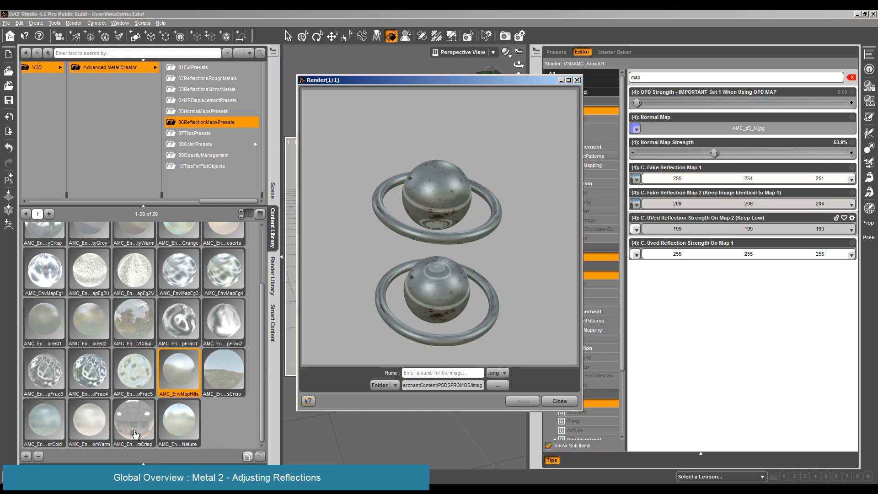
# - Apply the warm environment map preset ("orWarm") to the spheres and rings and check it with a partial test render
pyautogui.moveTo(88, 427); pyautogui.dragTo(388, 212)
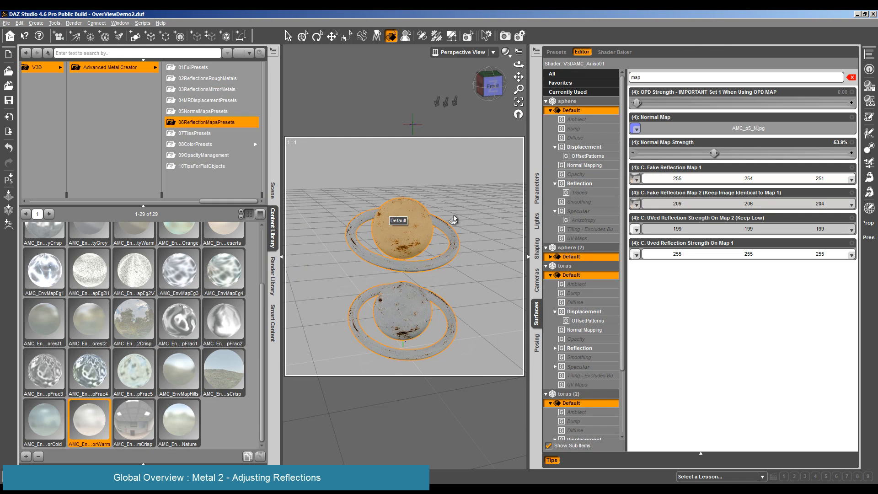
pyautogui.click(73, 23)
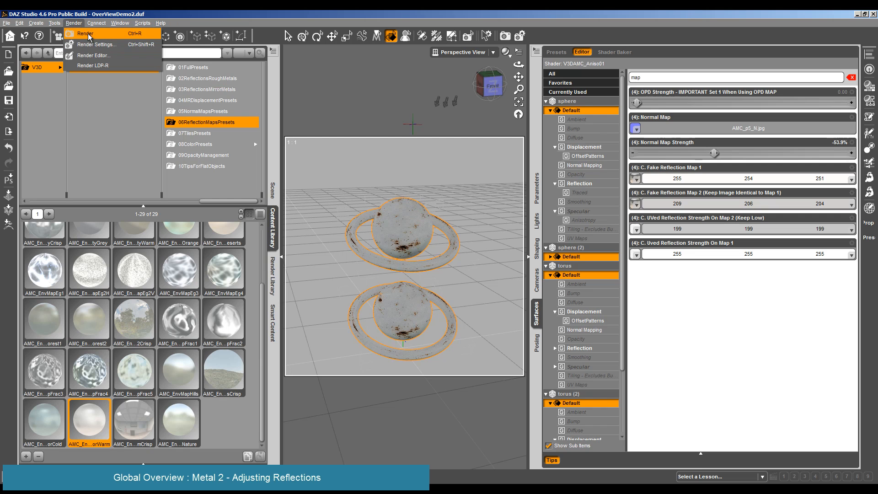
pyautogui.click(89, 33)
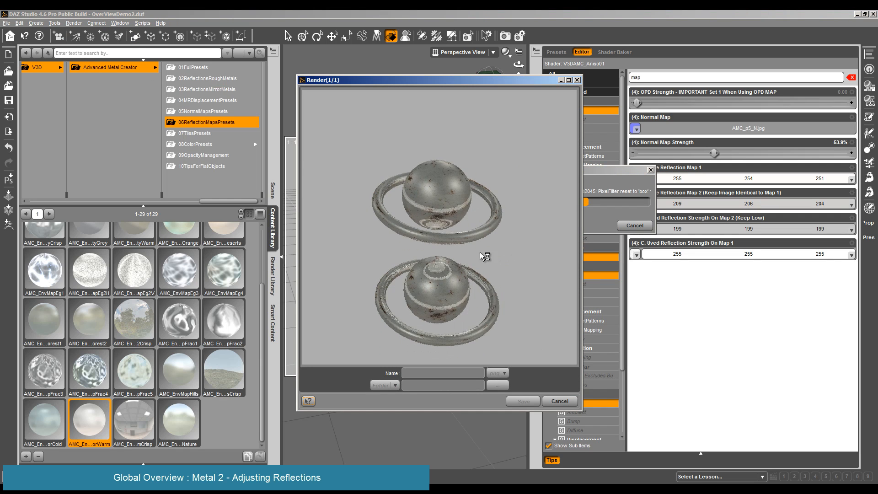
pyautogui.click(567, 403)
pyautogui.click(424, 255)
# - Apply the crisp room environment map preset ("mCrisp") to the selected surfaces and check it with a partial test render
pyautogui.doubleClick(132, 432)
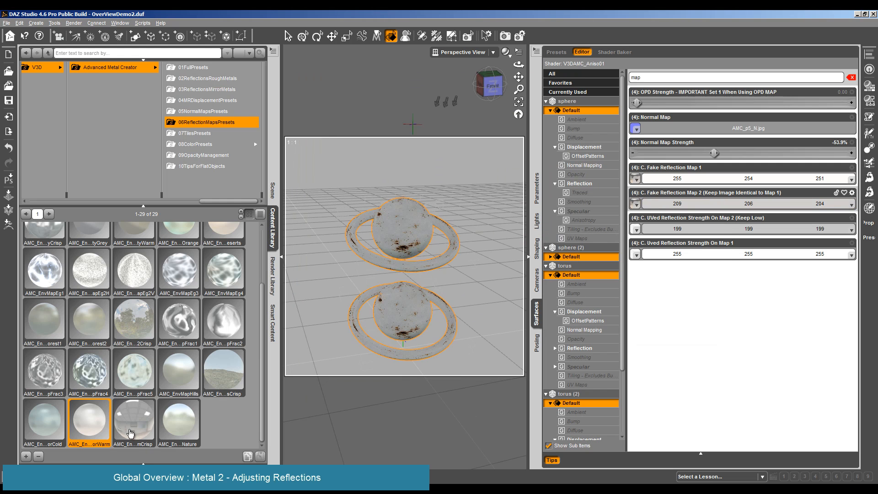
pyautogui.click(74, 23)
pyautogui.click(82, 31)
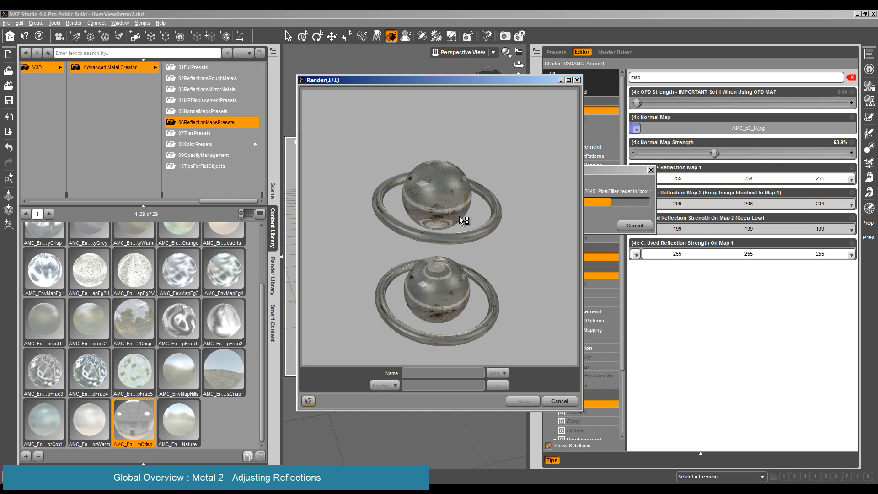
pyautogui.click(561, 400)
# - From 04MRDisplacementPresets, apply AMC_Disp03 to the spheres and rings and replace it with AMC_Disp25
pyautogui.scroll(3, 213, 274)
pyautogui.doubleClick(213, 248)
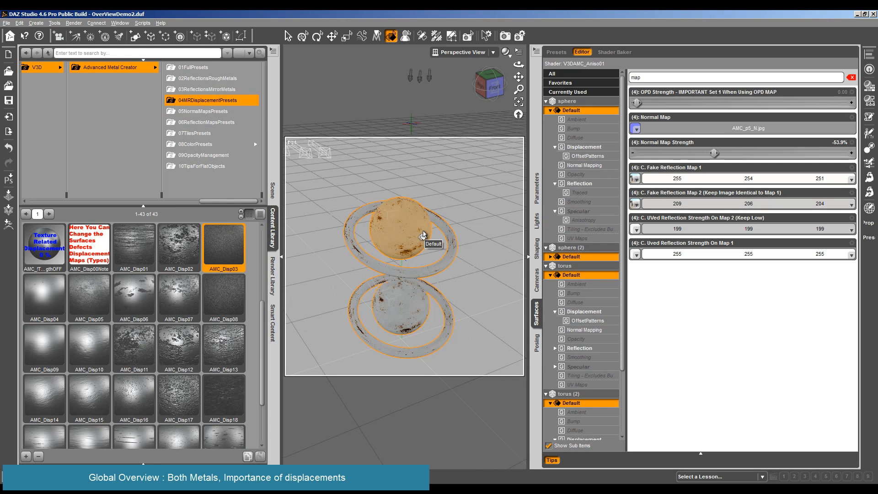
pyautogui.scroll(-3, 170, 351)
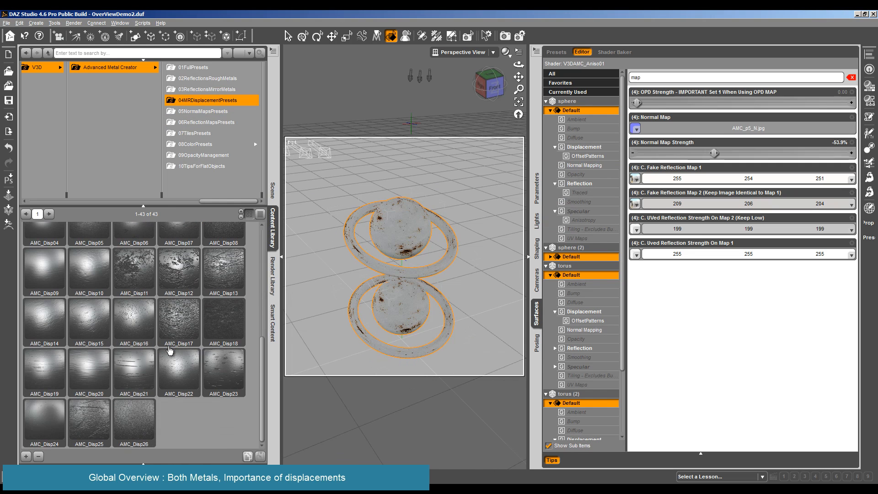
pyautogui.click(90, 423)
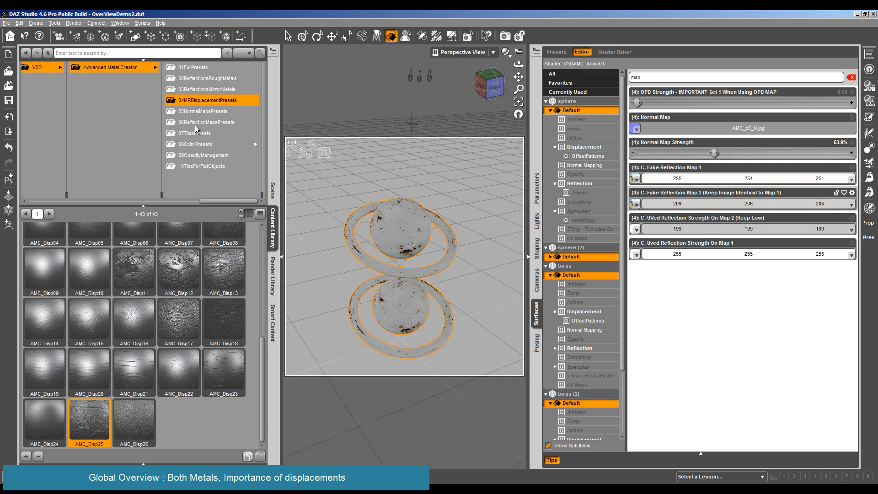
# - Filter the surface properties by "disp" and set Material Related (MR) Displacement Strength to 128.8%
pyautogui.doubleClick(639, 78)
pyautogui.write('disp')
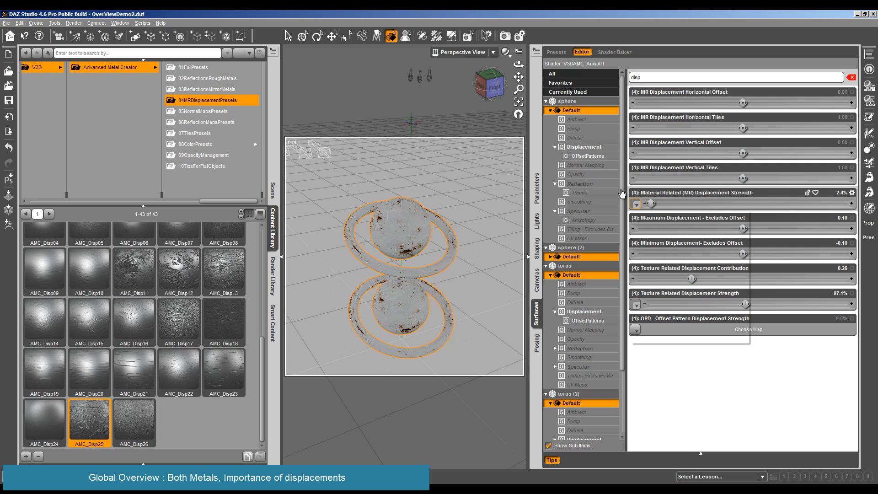
pyautogui.moveTo(637, 206)
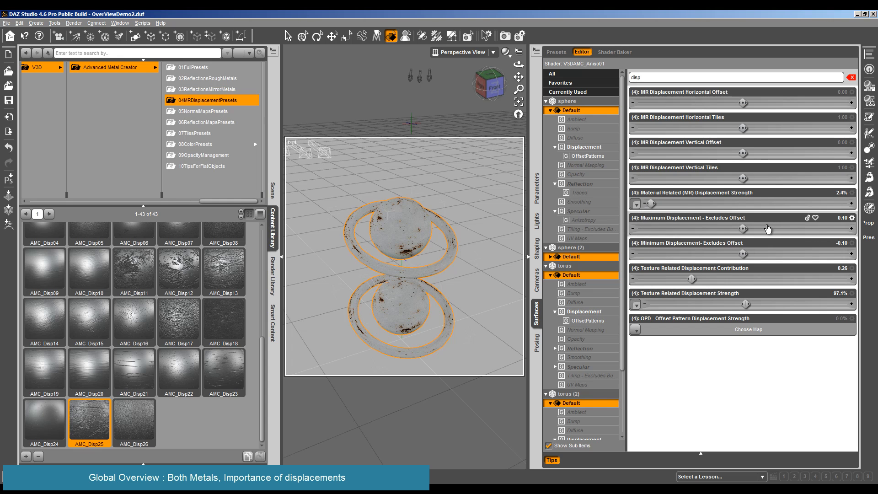
pyautogui.moveTo(650, 203); pyautogui.dragTo(777, 202)
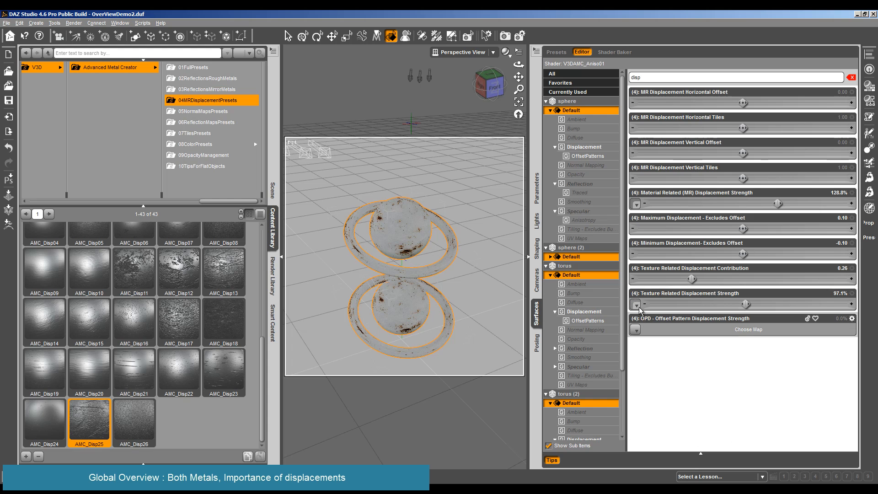
# - Raise Texture Related Displacement Contribution to 0.61, check it with a full test render, and close the render
pyautogui.moveTo(638, 307)
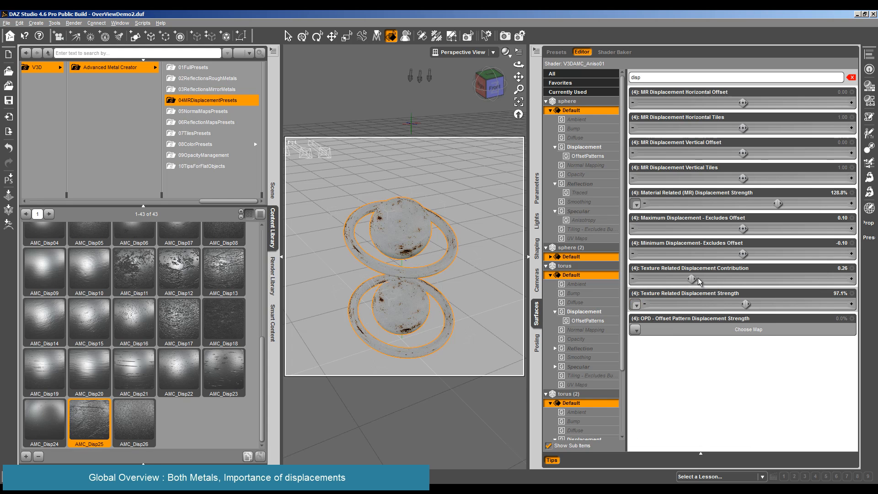
pyautogui.moveTo(692, 279); pyautogui.dragTo(723, 280)
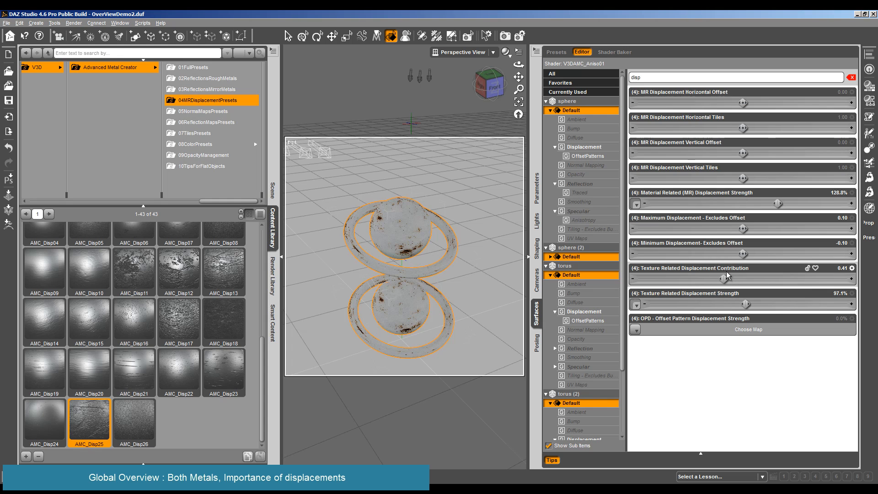
pyautogui.moveTo(726, 278)
pyautogui.mouseDown()
pyautogui.moveTo(759, 279)
pyautogui.moveTo(742, 279)
pyautogui.mouseUp()
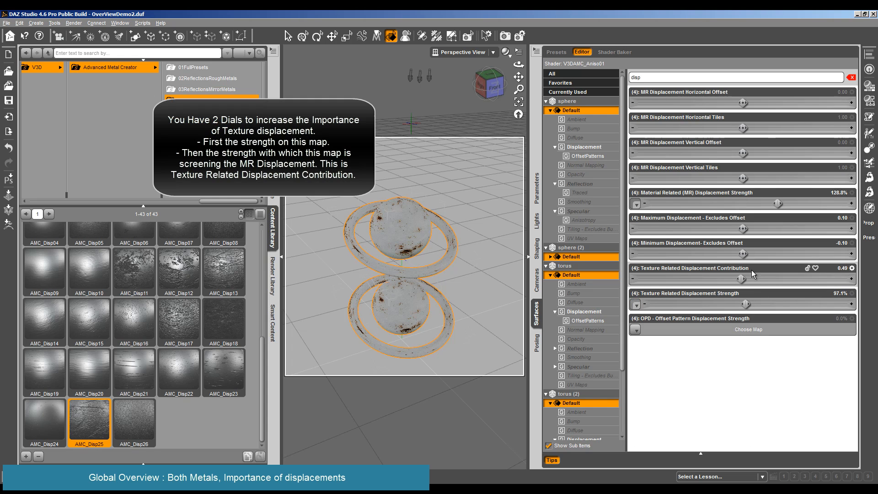
pyautogui.moveTo(743, 279); pyautogui.dragTo(767, 279)
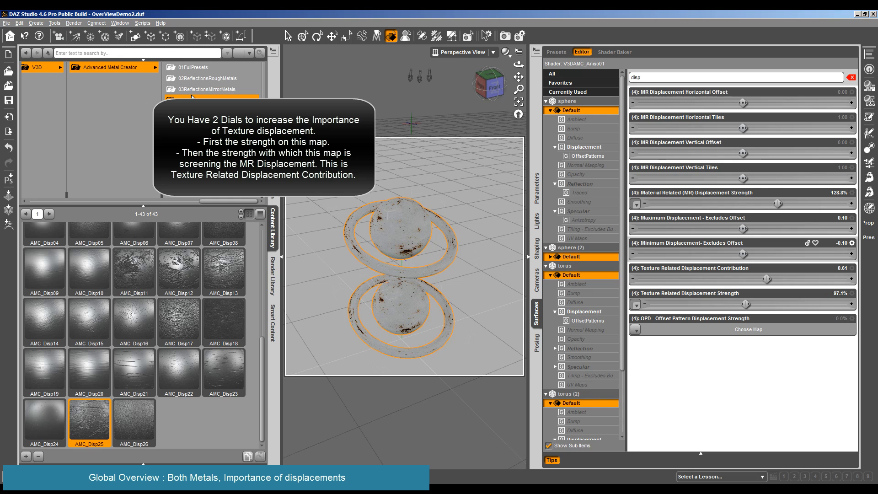
pyautogui.click(73, 23)
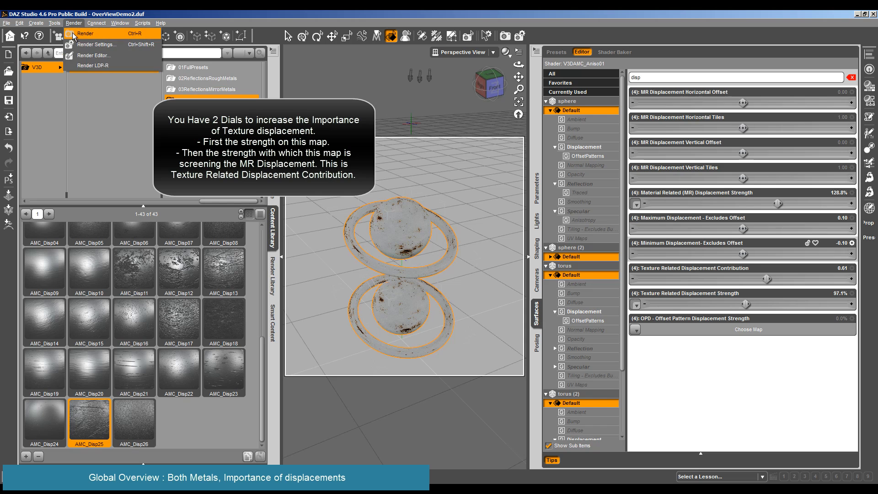
pyautogui.click(82, 30)
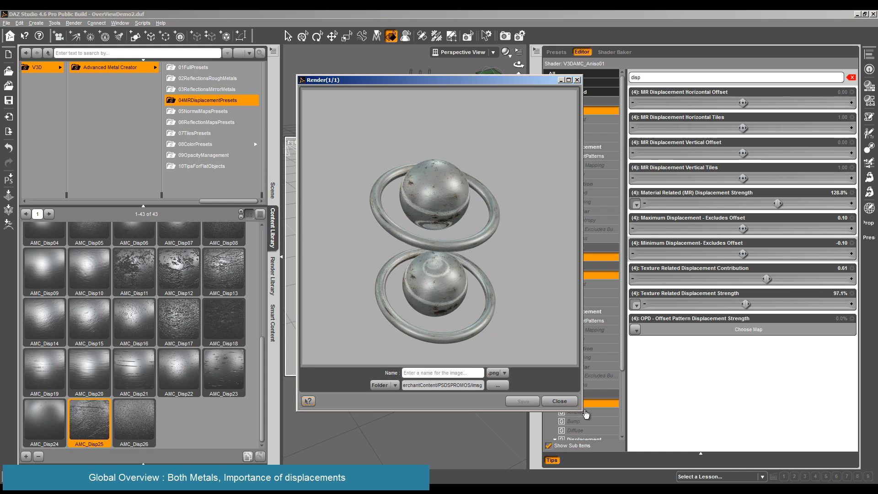
pyautogui.click(567, 403)
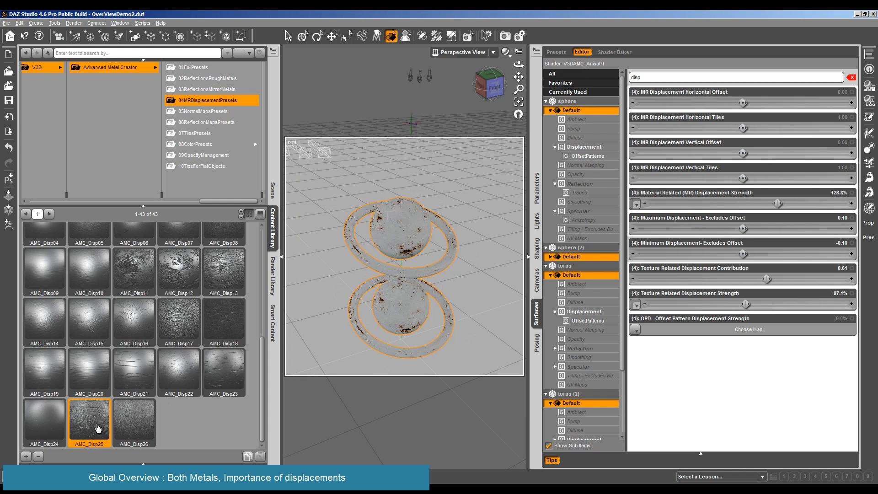
# - Apply the AMC_Disp18 displacement preset to the spheres and rings and set Material Related (MR) Displacement Strength to 154.3%
pyautogui.click(226, 324)
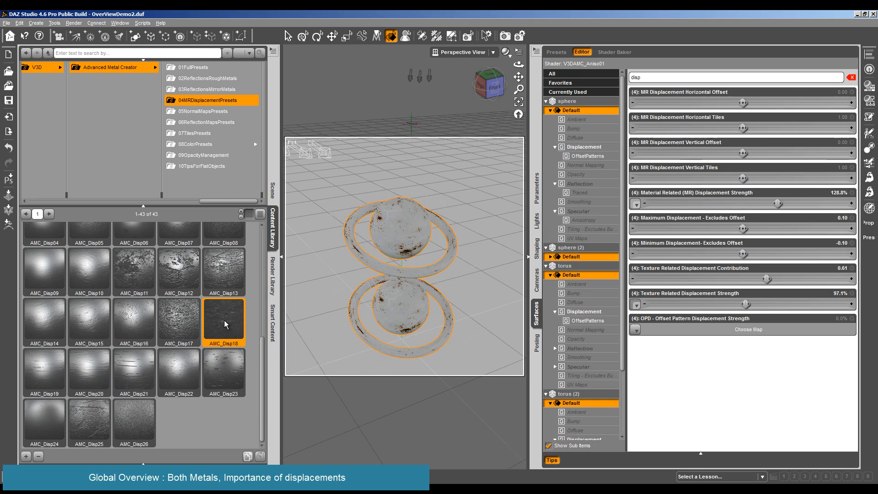
pyautogui.moveTo(636, 205)
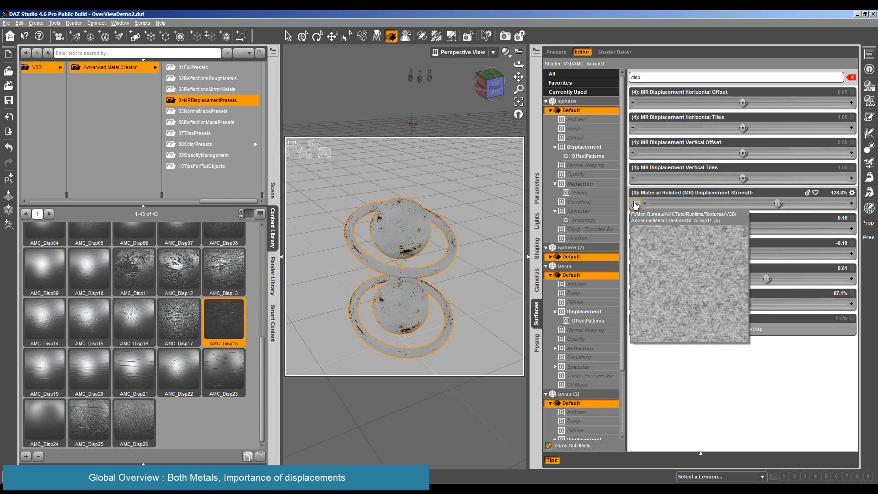
pyautogui.click(74, 23)
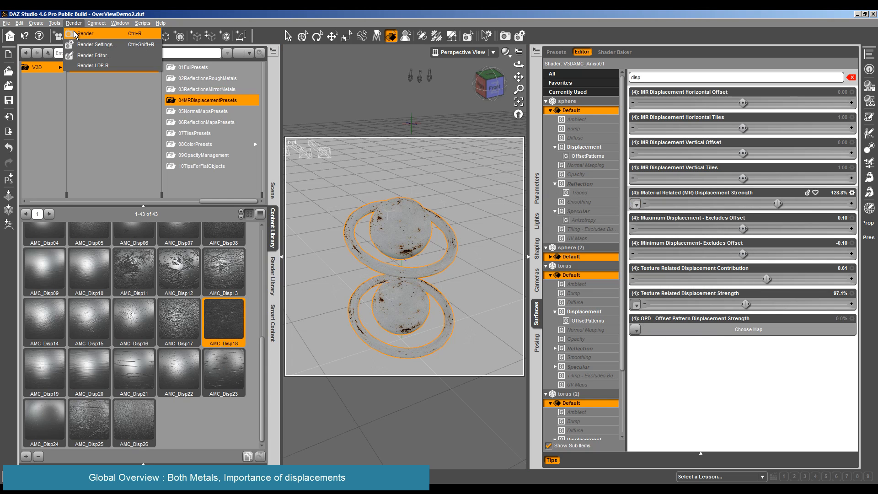
pyautogui.click(777, 207)
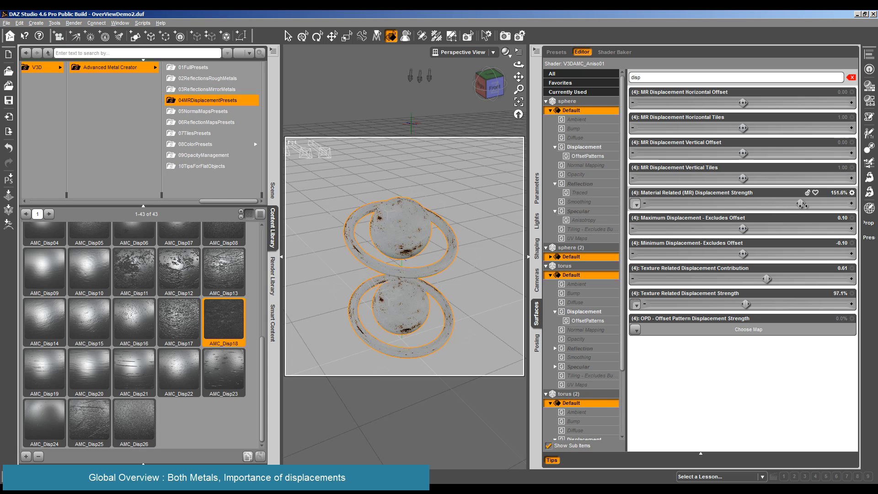
pyautogui.moveTo(777, 205); pyautogui.dragTo(803, 204)
# - Set Minimum Displacement to -0.20 and Maximum Displacement to 0.20, check them with a full test render, and close the render
pyautogui.click(833, 243)
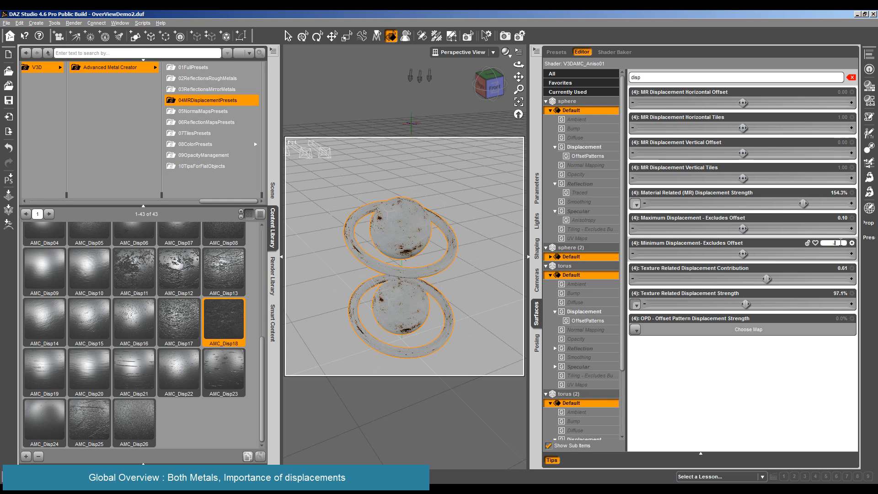
pyautogui.click(843, 219)
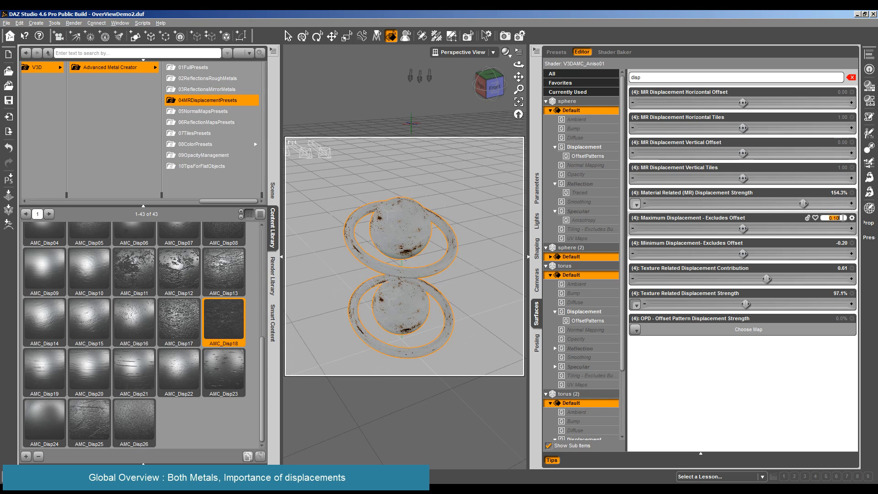
pyautogui.write('0.2')
pyautogui.press('Return')
pyautogui.hotkey('ctrl', 'r')
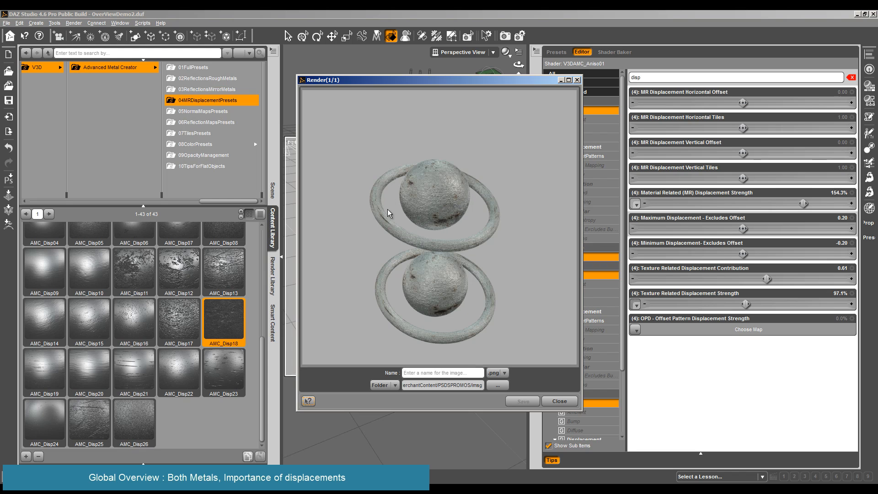
pyautogui.click(558, 402)
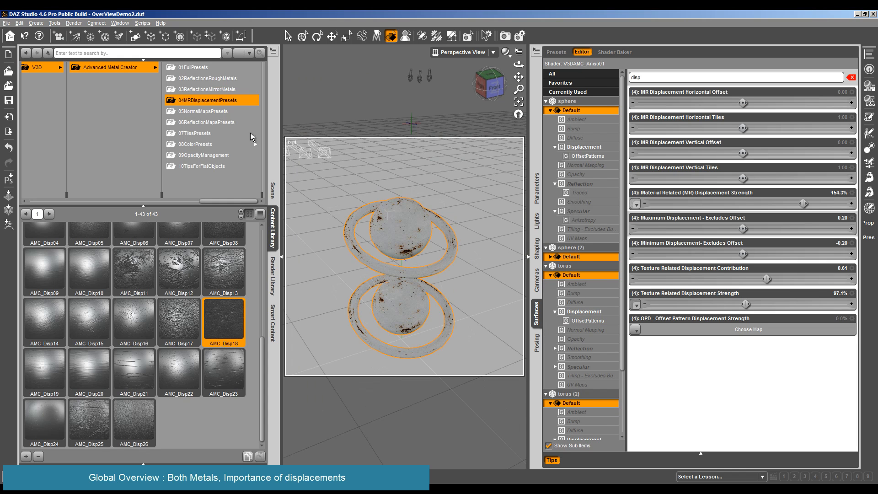
# - Apply the AMC_!StrengthsDeform000 preset from 03ReflectionsMirrorMetals, check it with a full test render, and close the render
pyautogui.click(221, 91)
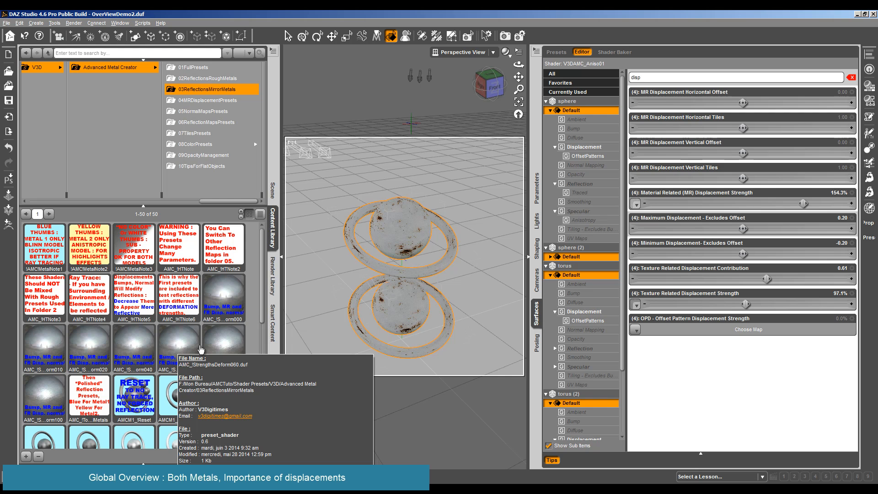
pyautogui.doubleClick(229, 309)
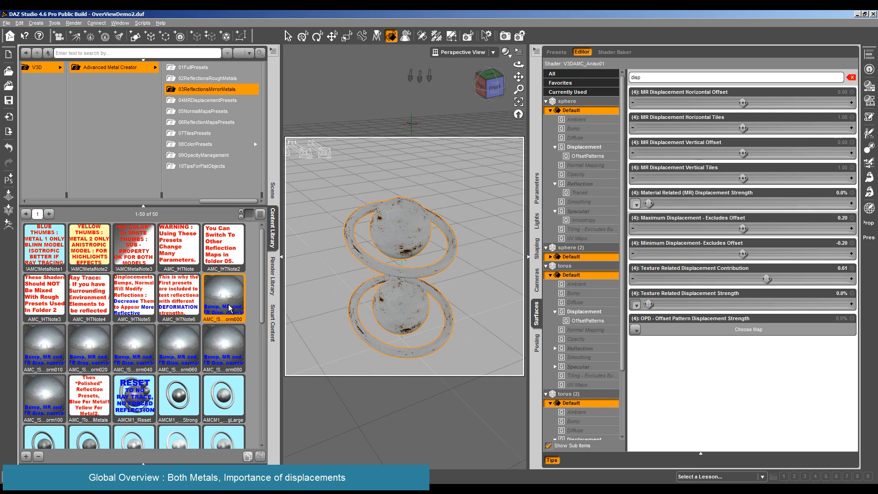
pyautogui.click(74, 23)
pyautogui.click(84, 32)
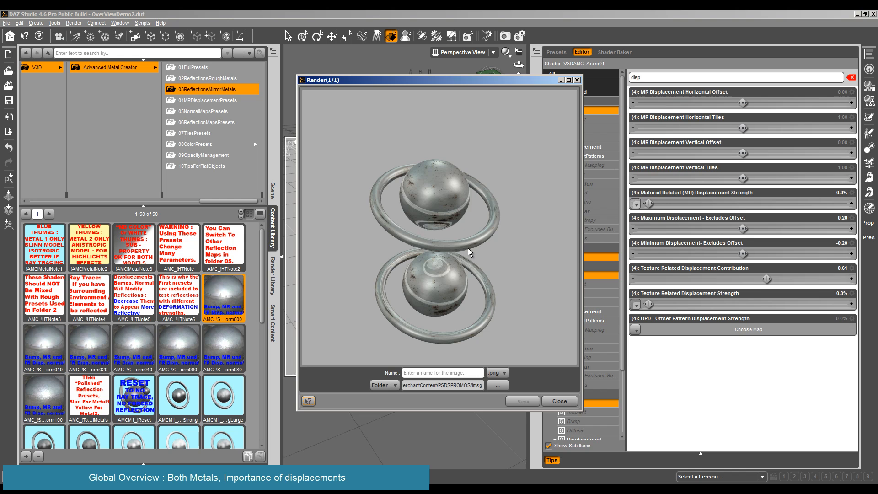
pyautogui.click(561, 401)
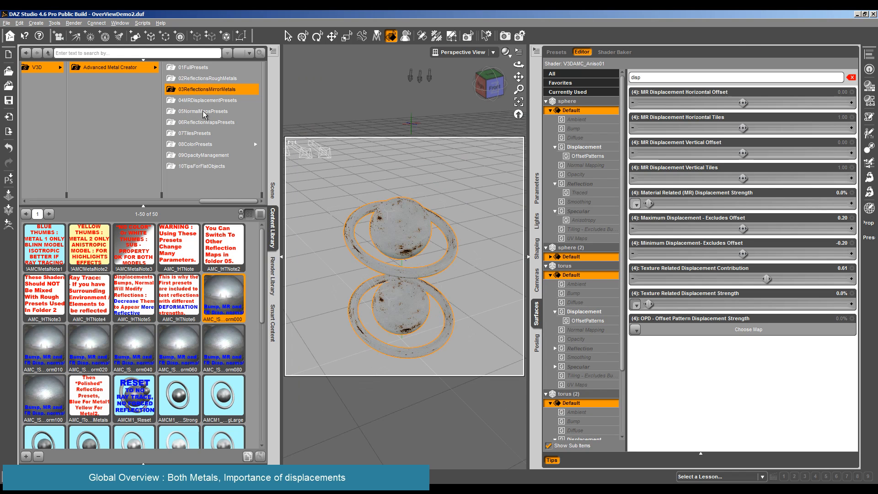
# - From 06ReflectionMapsPresets, apply the crisp environment map preset ending in "2Crisp" and check it with a partial test render
pyautogui.click(203, 111)
pyautogui.click(203, 122)
pyautogui.moveTo(126, 402); pyautogui.dragTo(487, 218)
pyautogui.click(73, 23)
pyautogui.click(82, 31)
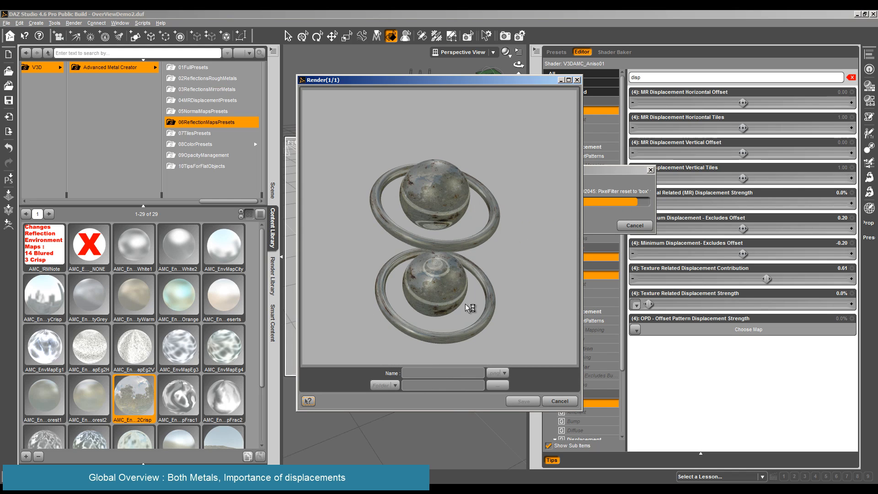
pyautogui.click(559, 401)
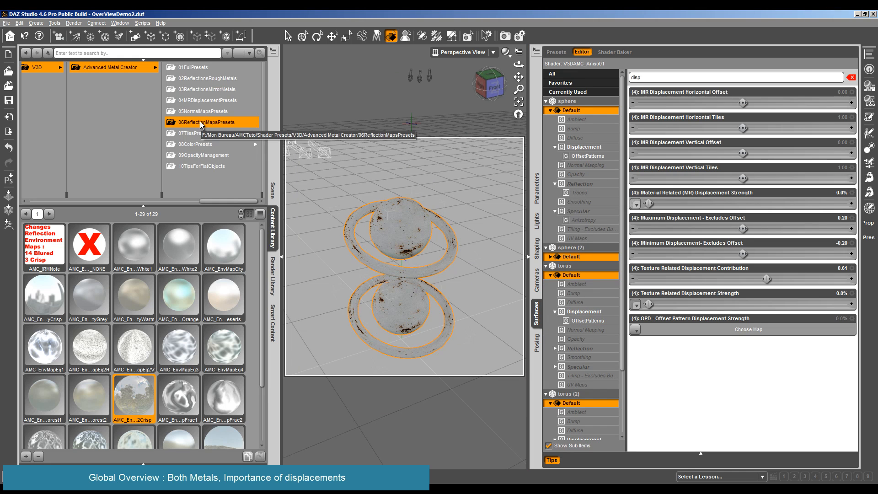
# - Apply the AMC_!StrengthsDeform100 preset from 03ReflectionsMirrorMetals, check it with a full test render, and close the render
pyautogui.click(203, 90)
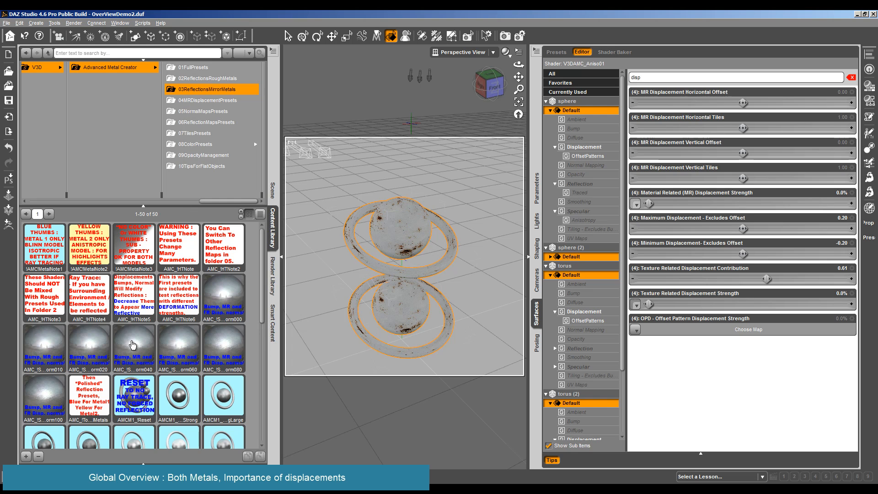
pyautogui.doubleClick(63, 380)
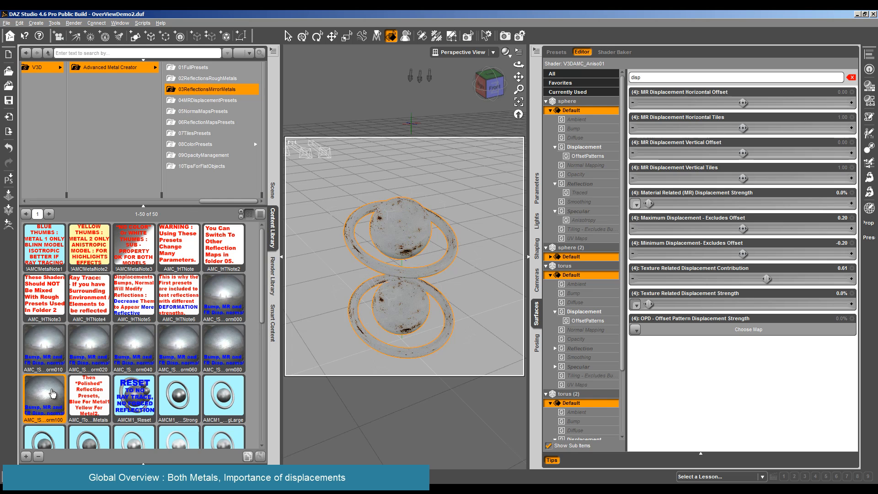
pyautogui.click(74, 24)
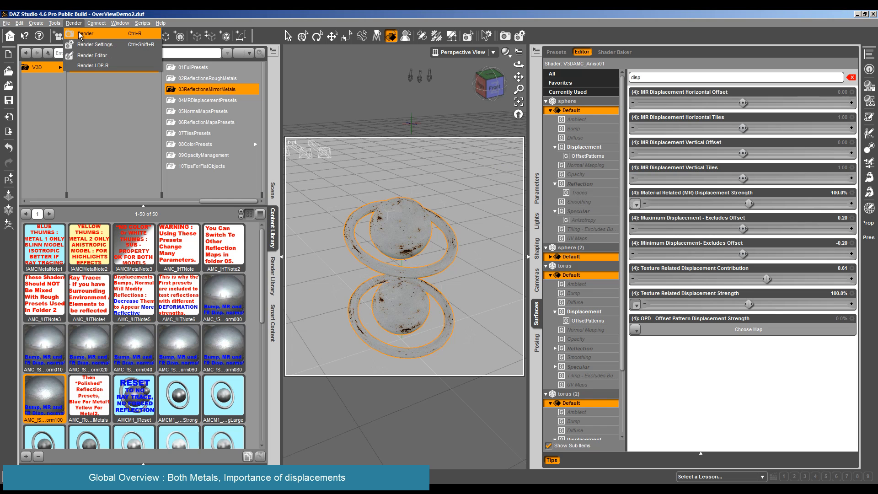
pyautogui.click(84, 33)
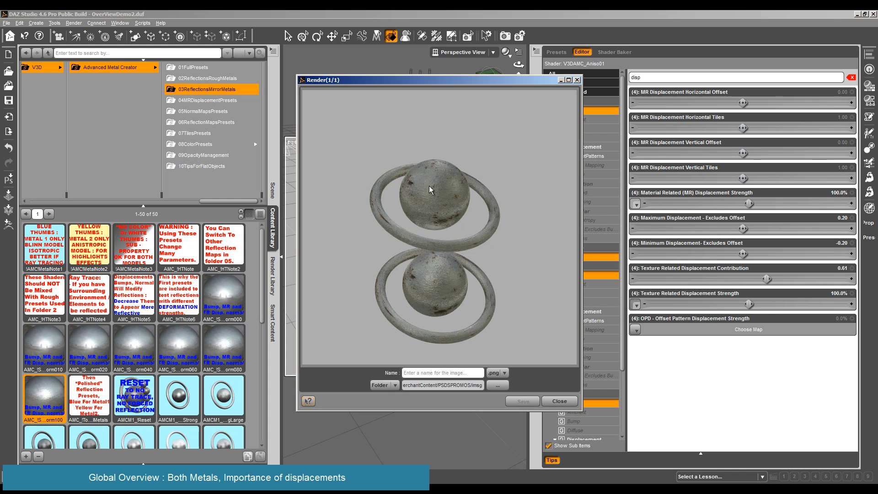
pyautogui.click(560, 401)
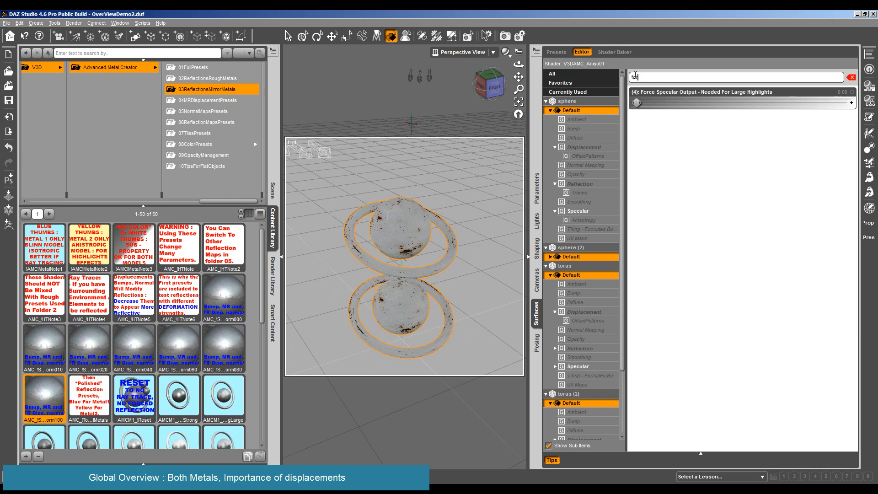
# - Filter the surface properties by "for", set Force Specular Output to 1.34, and check it with a partial test render
pyautogui.moveTo(671, 101); pyautogui.dragTo(693, 102)
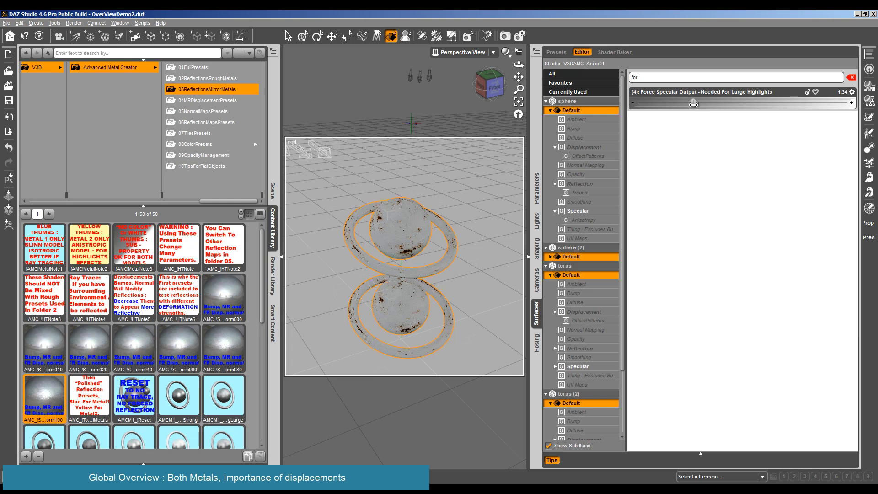
pyautogui.click(74, 23)
pyautogui.click(85, 33)
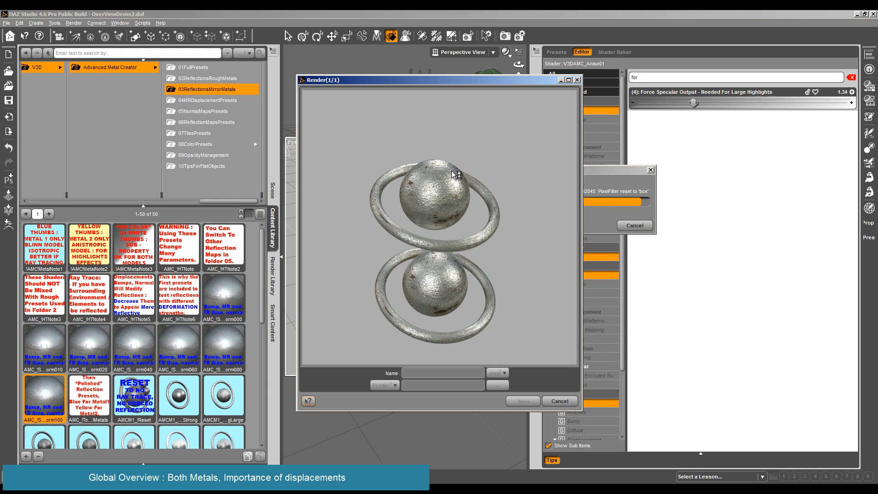
pyautogui.click(559, 401)
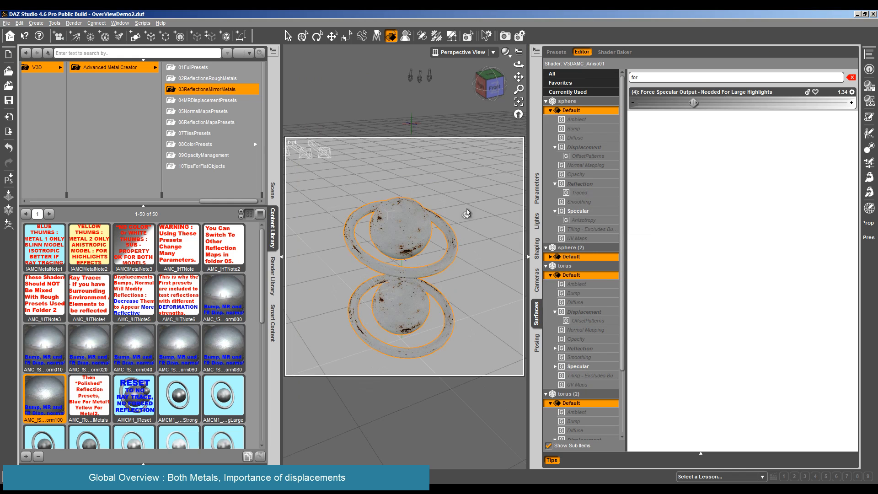
# - Set Force Specular Output to 1.09, check it with a close-up test render of the upper sphere, and cancel the render
pyautogui.scroll(5, 441, 179)
pyautogui.scroll(4, 439, 178)
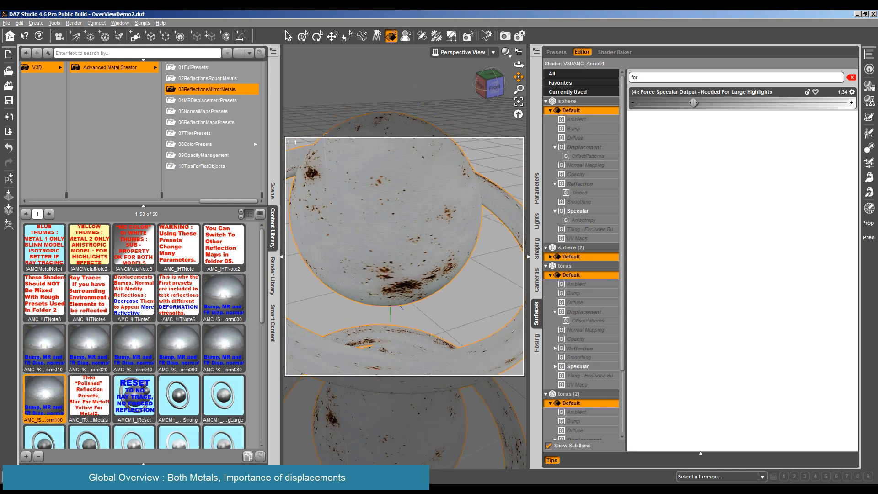
pyautogui.moveTo(695, 103); pyautogui.dragTo(682, 103)
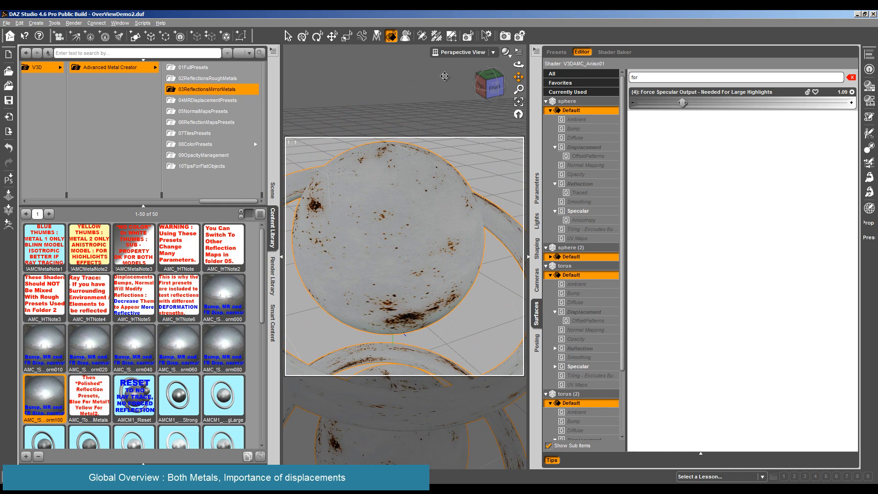
pyautogui.click(73, 23)
pyautogui.click(87, 29)
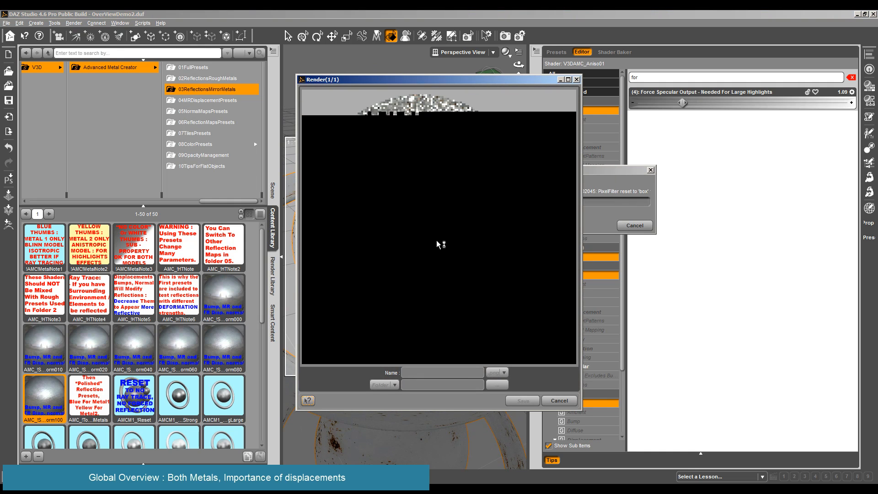
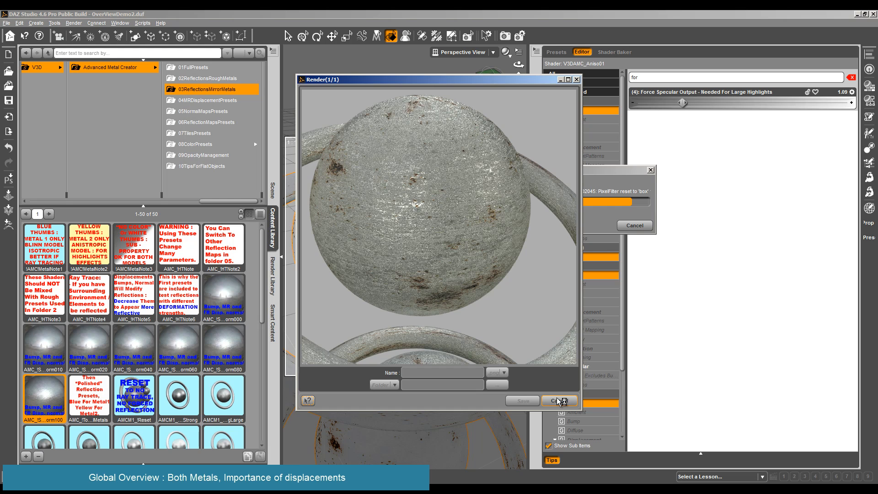
pyautogui.click(559, 401)
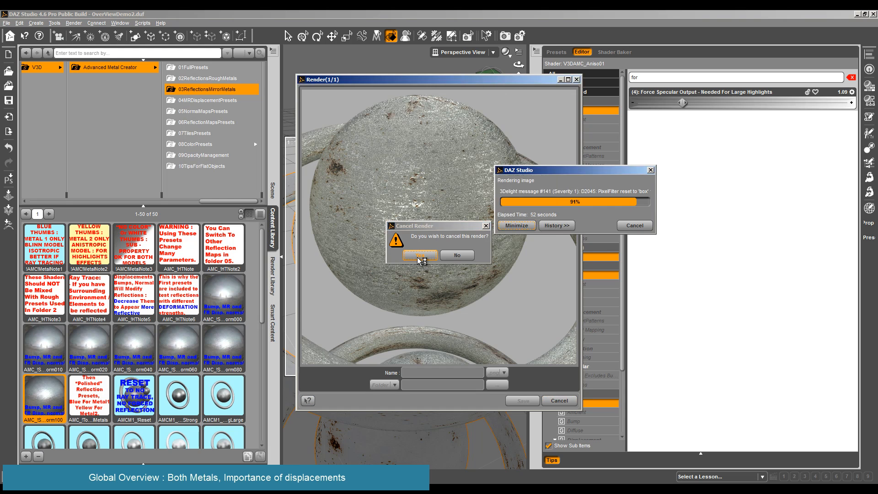
pyautogui.click(417, 262)
# - Apply the AMC_!StrengthsDeform040 preset, check it with a test render of the upper sphere and ring, and cancel the render
pyautogui.scroll(-5, 423, 298)
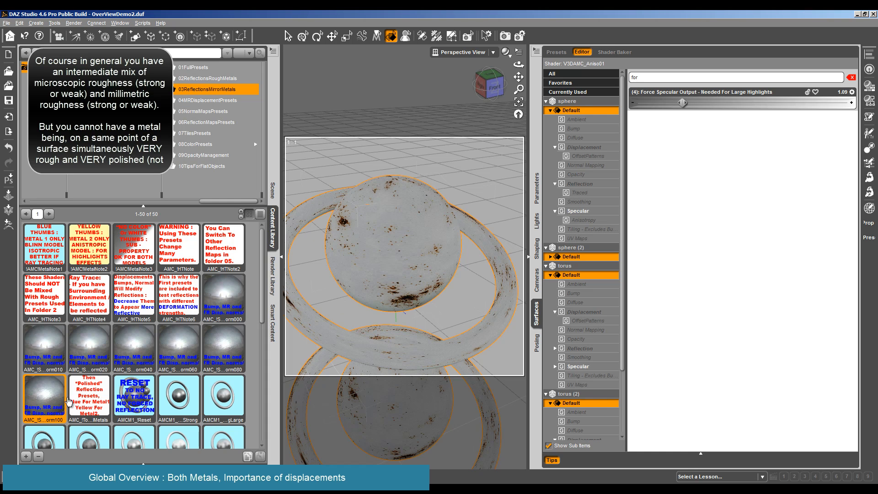
pyautogui.click(130, 348)
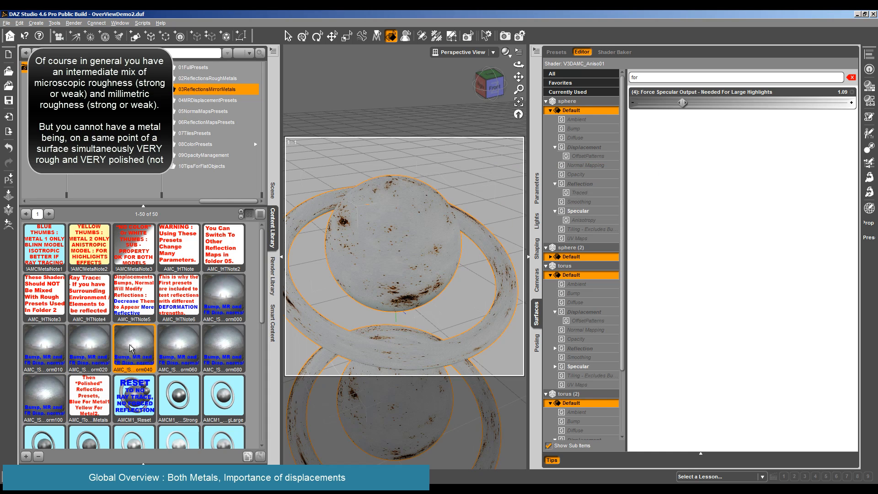
pyautogui.click(74, 23)
pyautogui.click(82, 34)
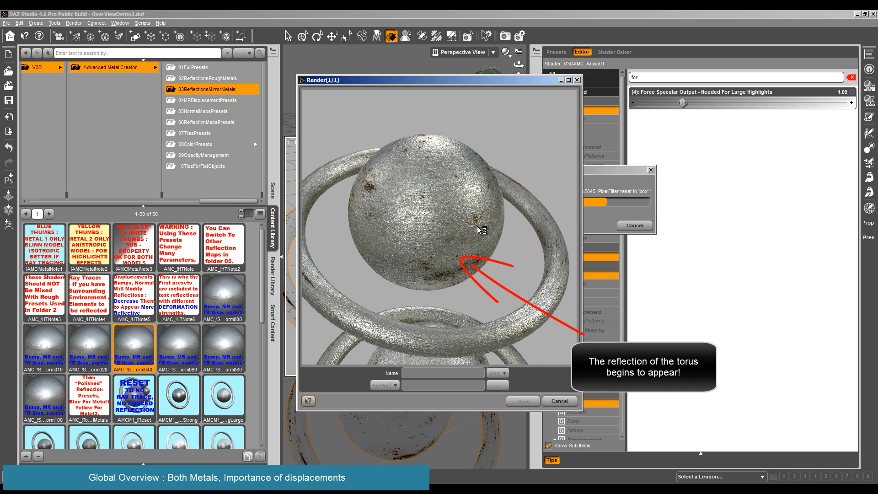
pyautogui.click(560, 402)
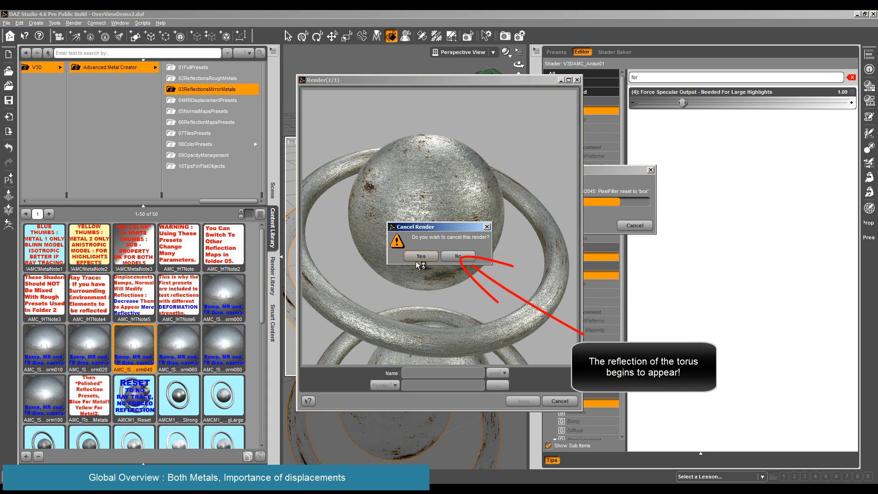
pyautogui.click(418, 268)
# - Apply the AMC_!StrengthsDeform020 preset to the selected surfaces and run a full test render showing both spheres and rings
pyautogui.click(89, 350)
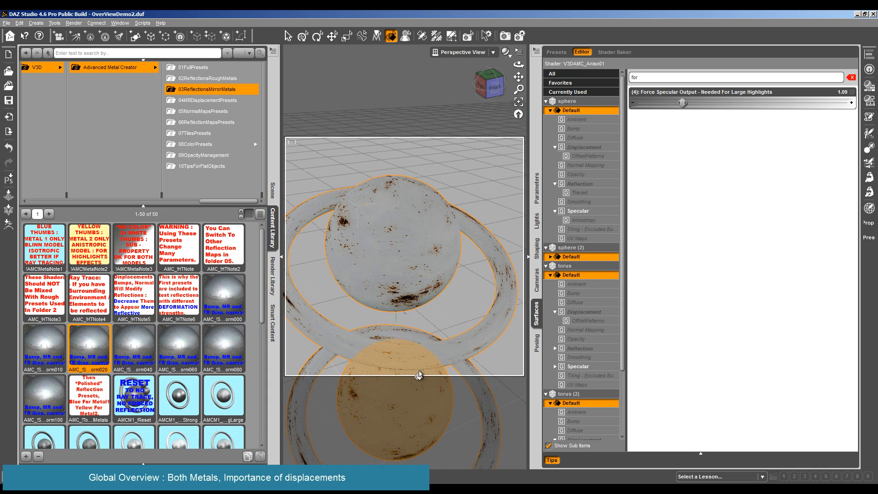
pyautogui.moveTo(519, 77); pyautogui.dragTo(527, 24)
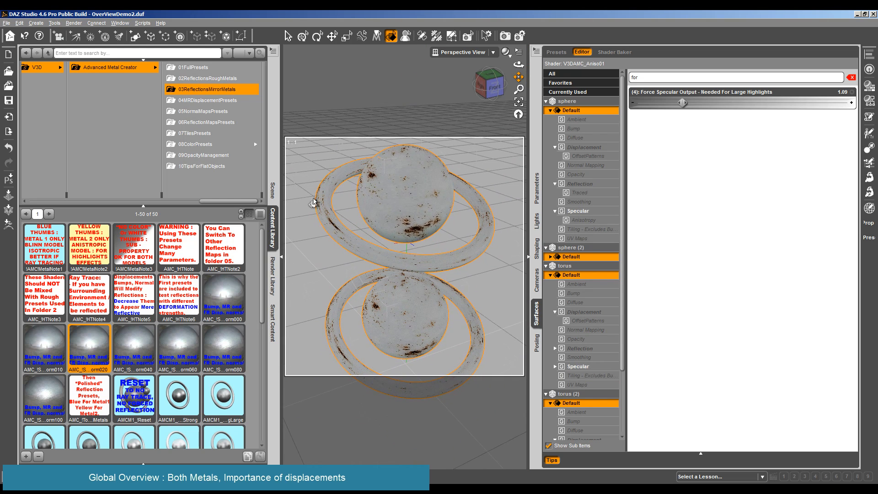
pyautogui.moveTo(118, 339)
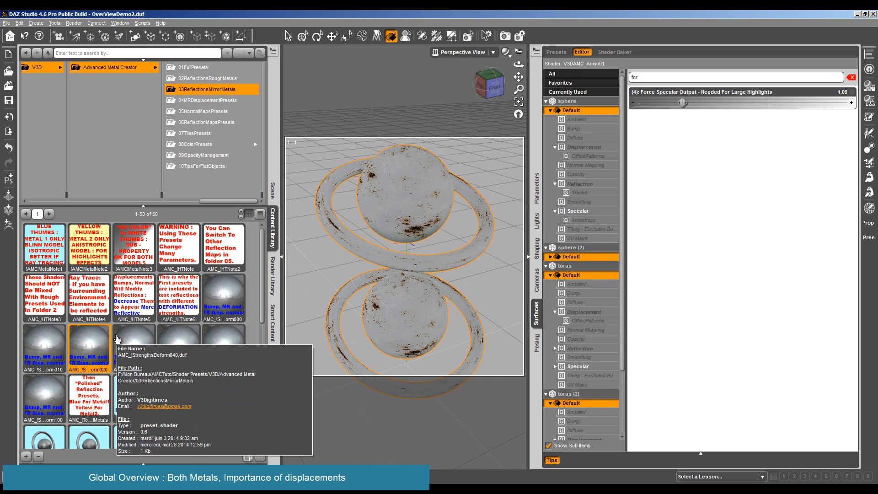
pyautogui.click(75, 24)
pyautogui.click(80, 32)
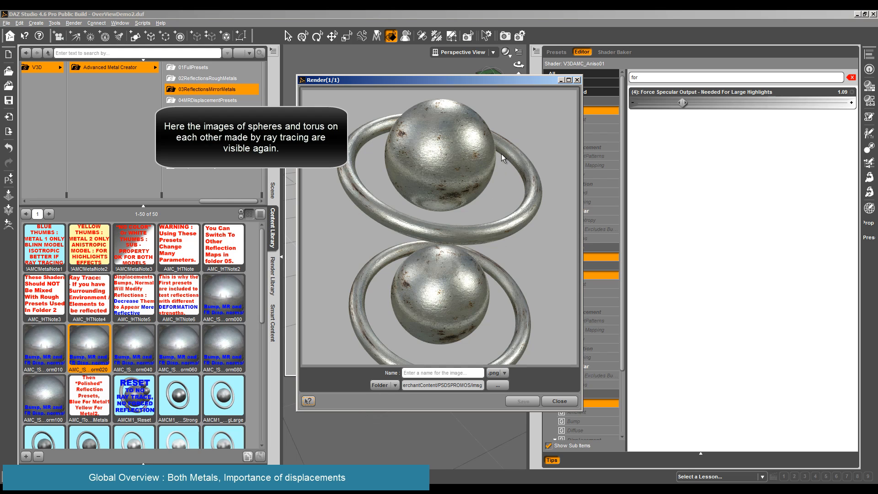
# - Close the render, filter the surface properties by "stren", and set Material Related (MR) Displacement Strength to 25%
pyautogui.click(559, 401)
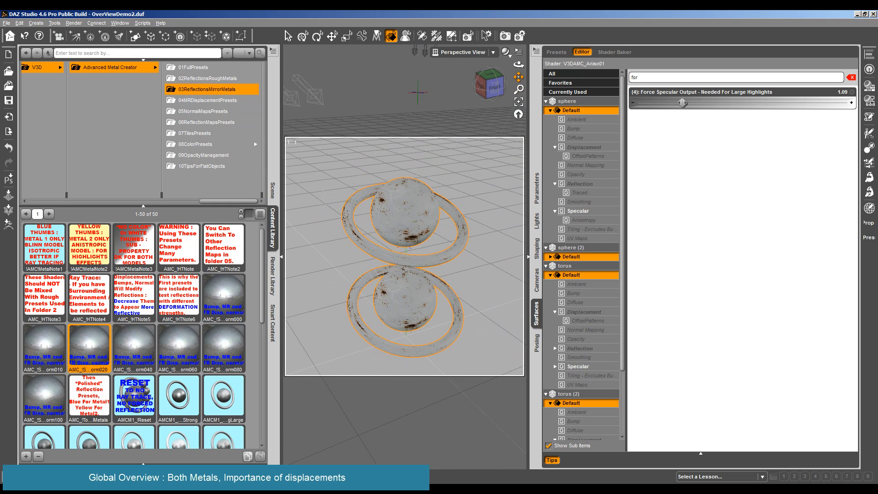
pyautogui.moveTo(519, 76); pyautogui.dragTo(516, 62)
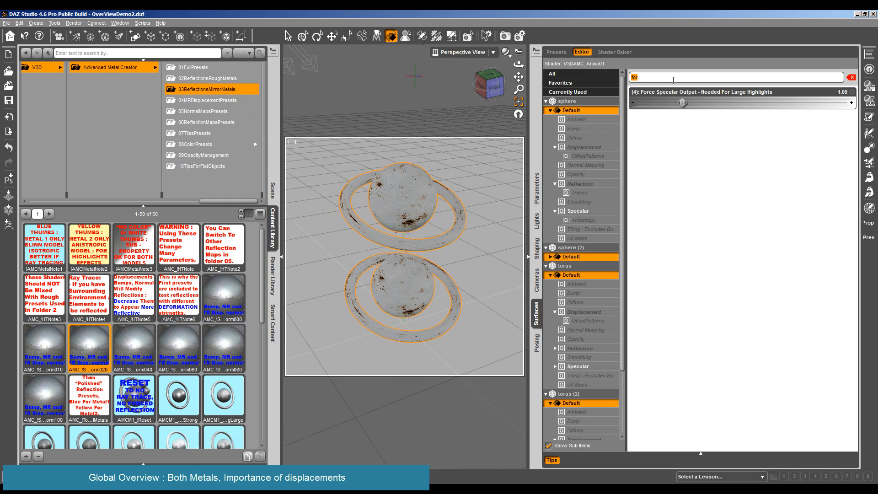
pyautogui.write('en')
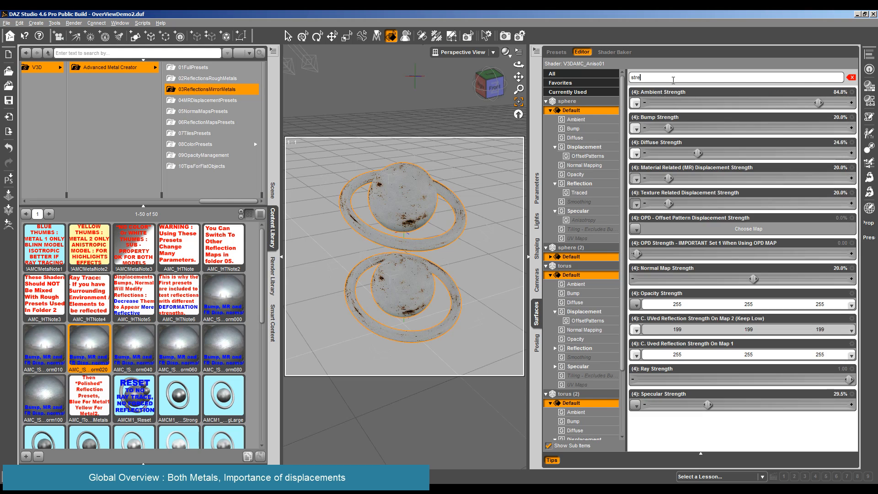
pyautogui.click(838, 168)
pyautogui.write('25')
pyautogui.press('Return')
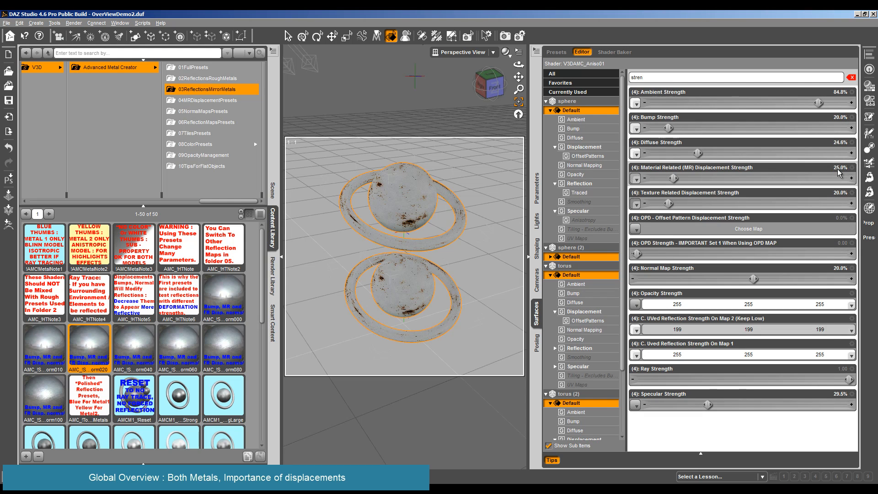
# - Set Texture Related Displacement Strength to 10% and Normal Map Strength to 0% for the selected surfaces
pyautogui.click(840, 192)
pyautogui.write('10')
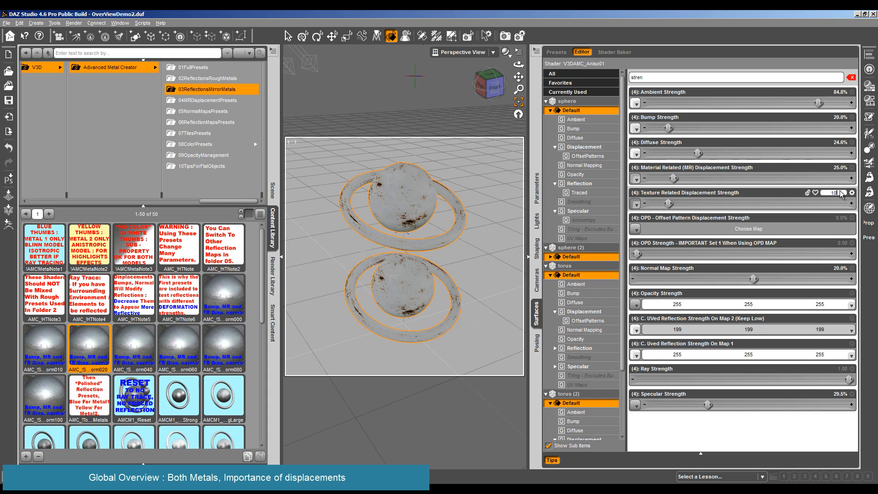
pyautogui.press('Return')
pyautogui.click(836, 268)
pyautogui.write('0')
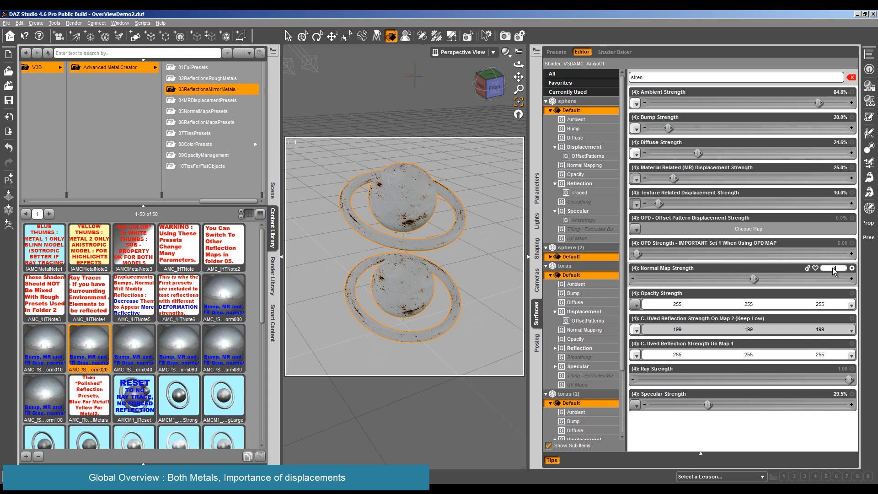
pyautogui.press('Return')
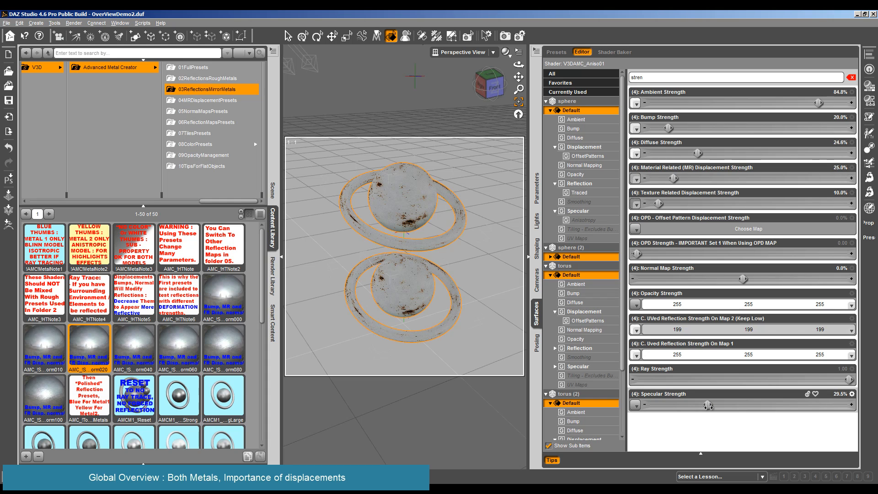
# - Set Specular Strength to 54.6% for the selected surfaces and run a test render
pyautogui.moveTo(708, 404); pyautogui.dragTo(758, 405)
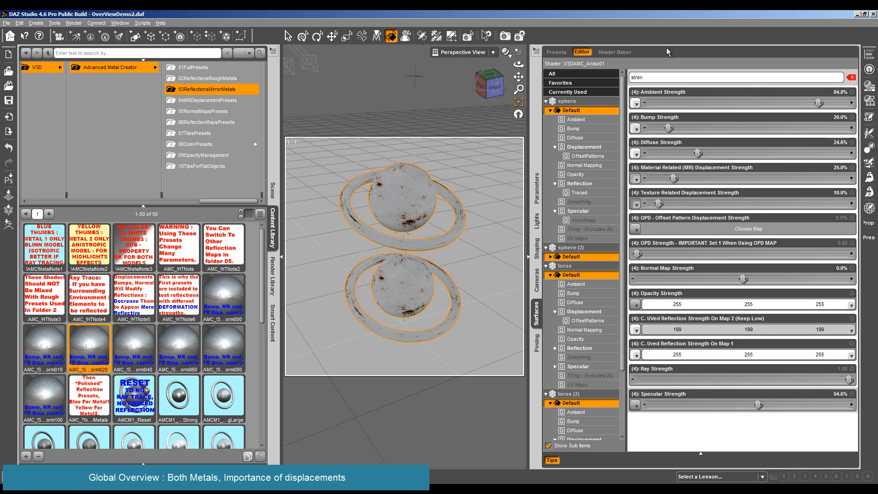
pyautogui.click(73, 23)
pyautogui.click(82, 37)
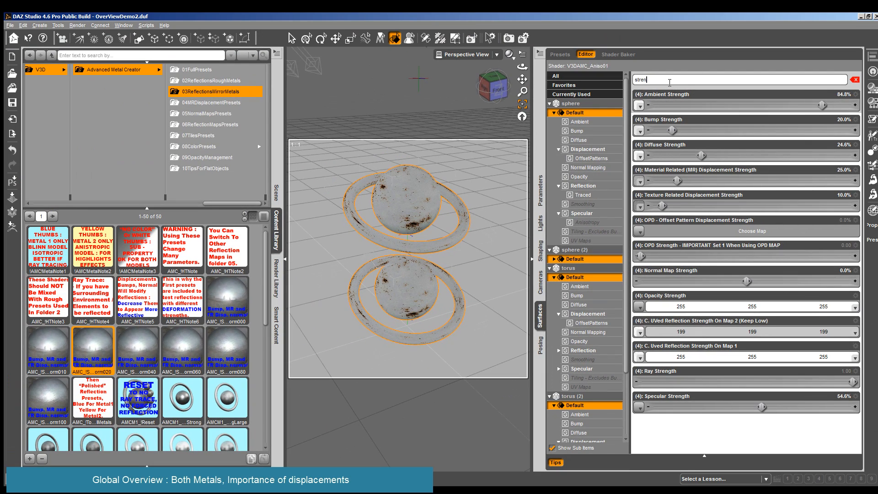
# - Filter the properties by "forc", set Force Specular Output to 0.38, and check it with a full test render of both spheres and rings
pyautogui.doubleClick(669, 81)
pyautogui.write('forc')
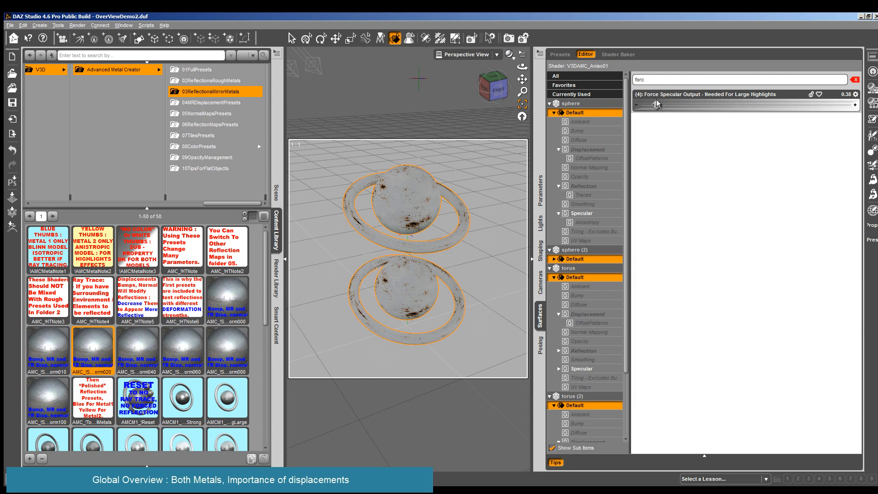
pyautogui.click(77, 25)
pyautogui.click(82, 34)
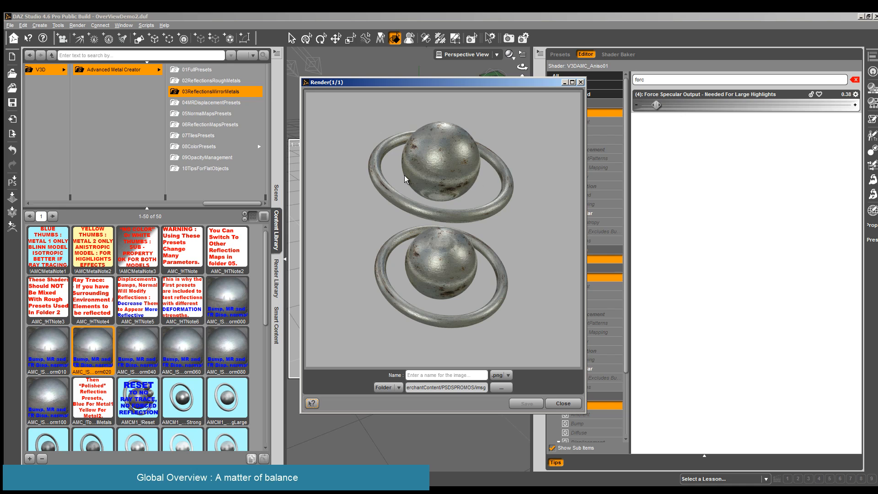
pyautogui.click(563, 403)
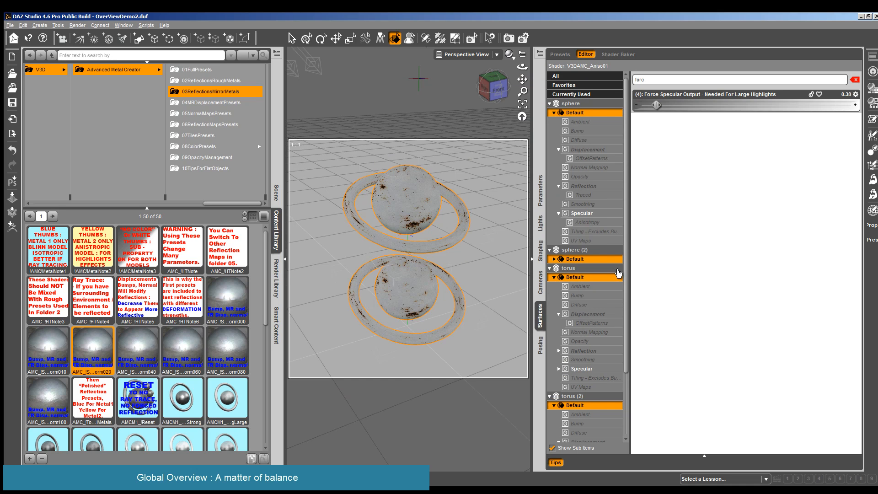
# - Clear the surface property filter and look through the polished reflection presets in the 03ReflectionsMirrorMetals folder
pyautogui.click(854, 80)
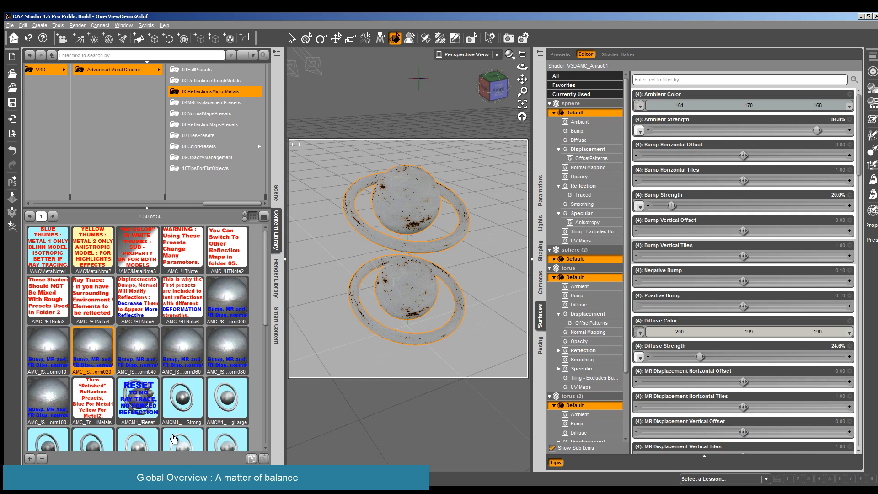
pyautogui.scroll(-3, 232, 279)
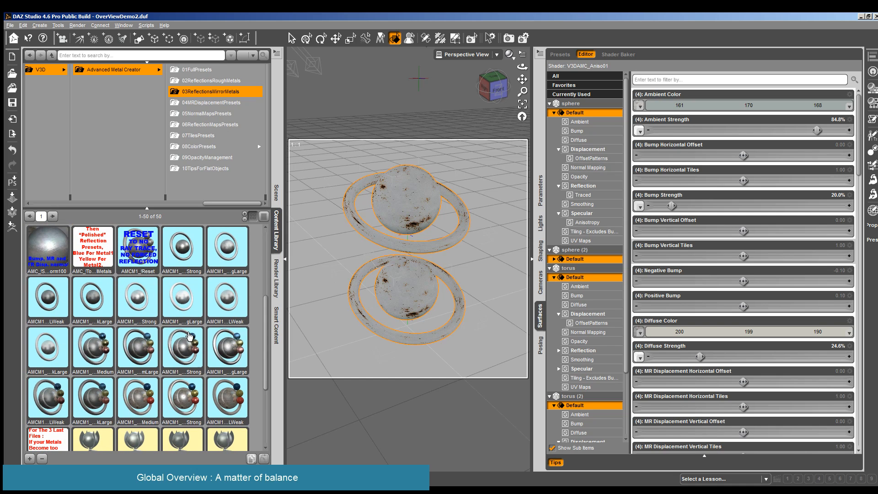
pyautogui.moveTo(230, 351)
pyautogui.scroll(-3, 436, 328)
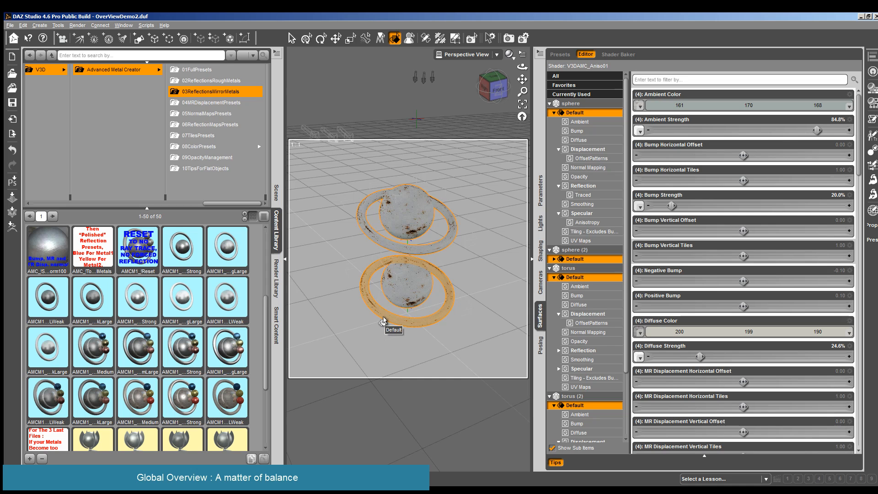
# - Apply the AMC_0ColdBaseC and AMC_1Si…ldReflC presets from the 08ColorPresets folder, check them with a test render, and cancel the render
pyautogui.click(195, 139)
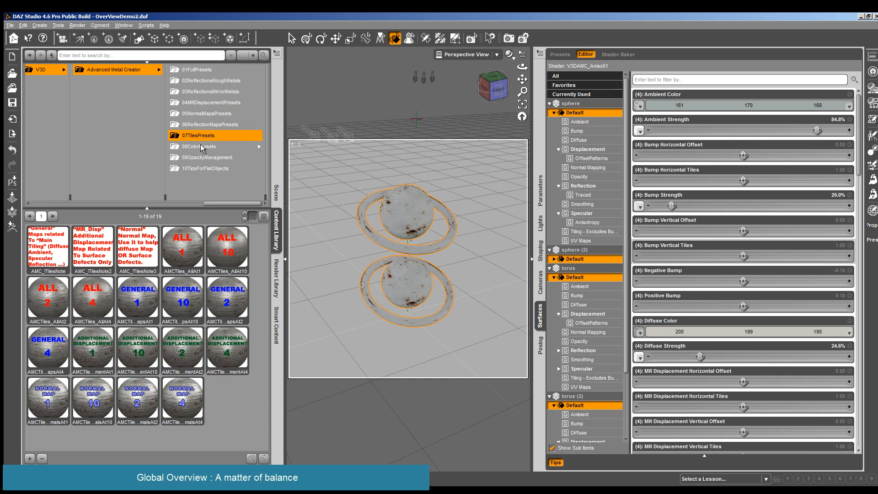
pyautogui.click(201, 147)
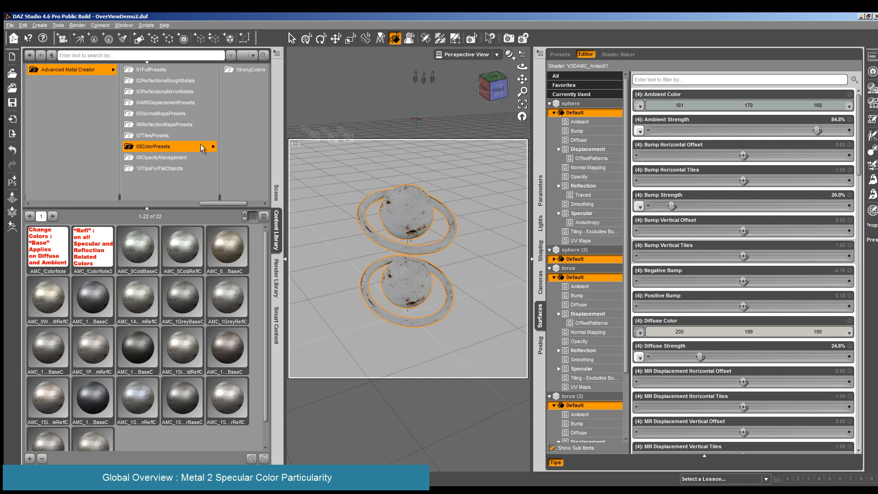
pyautogui.doubleClick(145, 249)
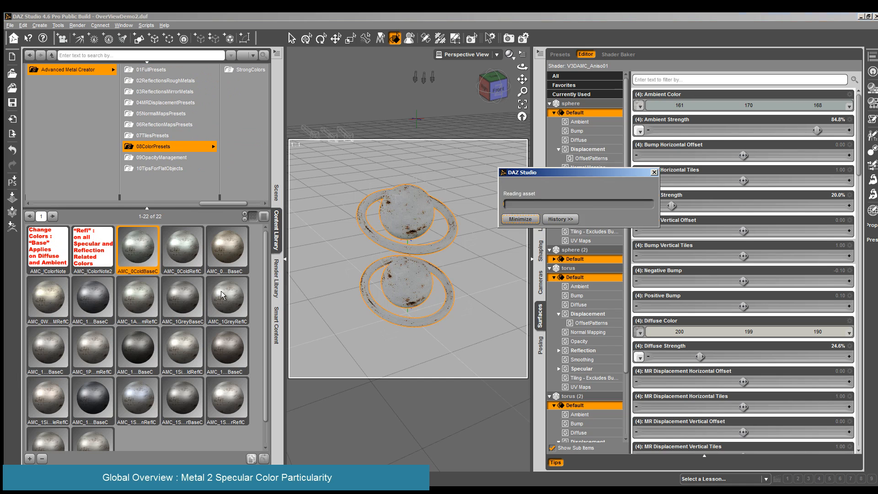
pyautogui.click(237, 358)
pyautogui.doubleClick(187, 357)
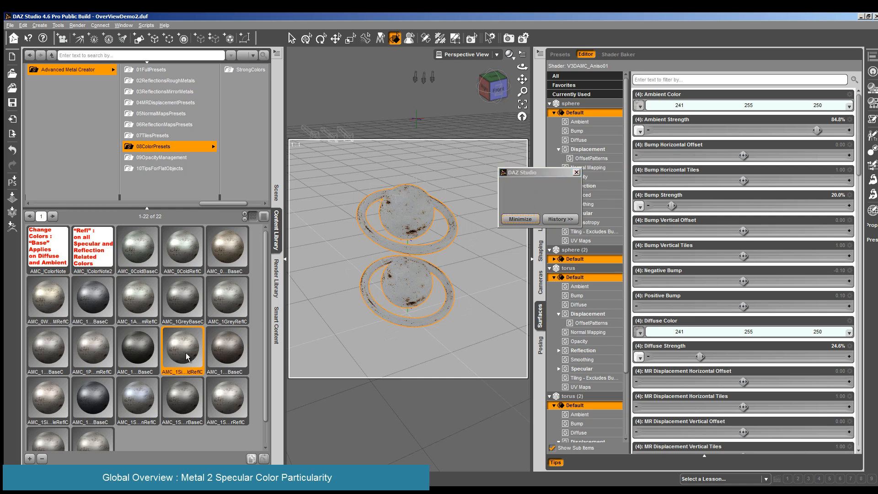
pyautogui.click(77, 25)
pyautogui.click(87, 45)
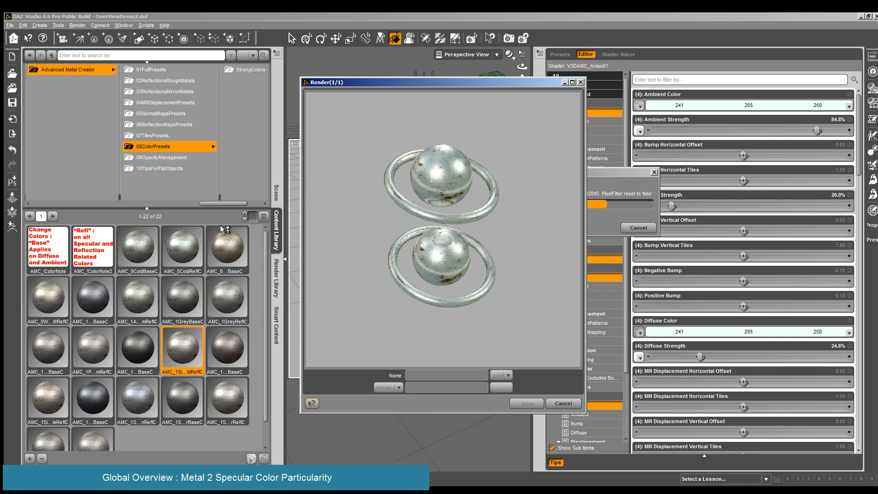
pyautogui.click(565, 403)
# - Apply the cream AMC_0…BaseC, AMC_1P…mReflC and bluish AMC_1S…nReflC color presets, check them with a test render, and cancel the render
pyautogui.doubleClick(227, 250)
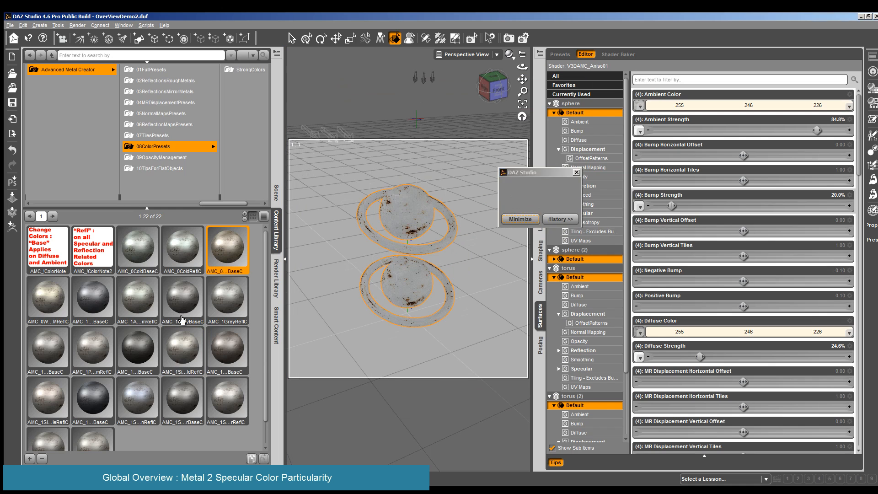
pyautogui.doubleClick(85, 355)
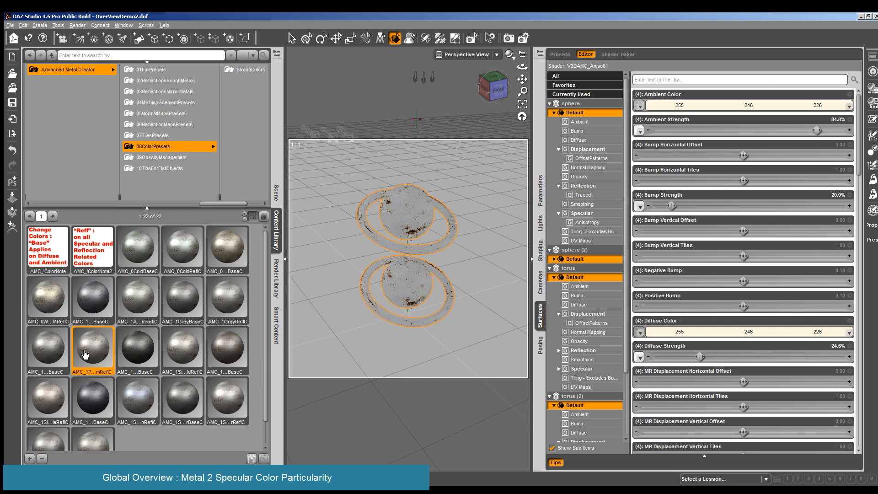
pyautogui.doubleClick(150, 400)
pyautogui.click(78, 25)
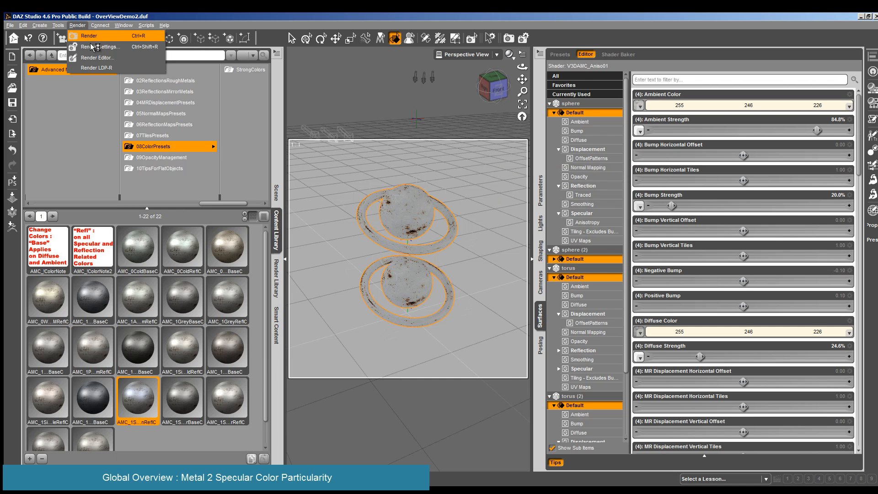
pyautogui.click(89, 43)
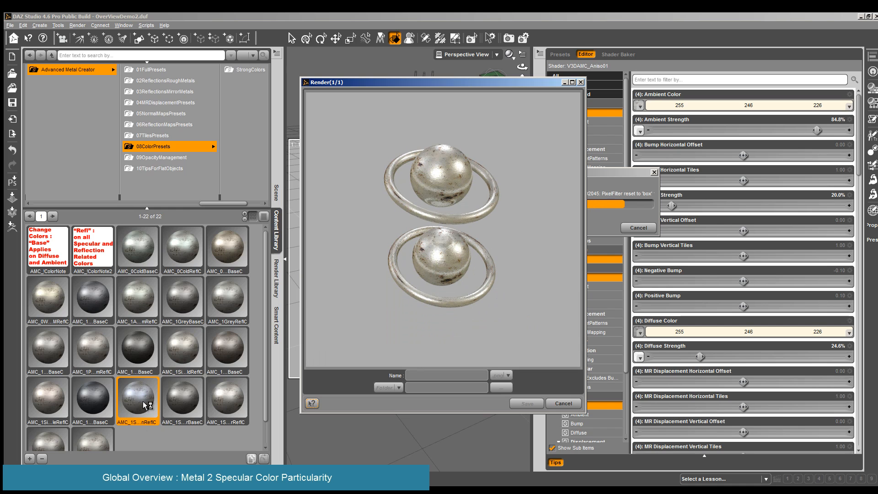
pyautogui.click(563, 403)
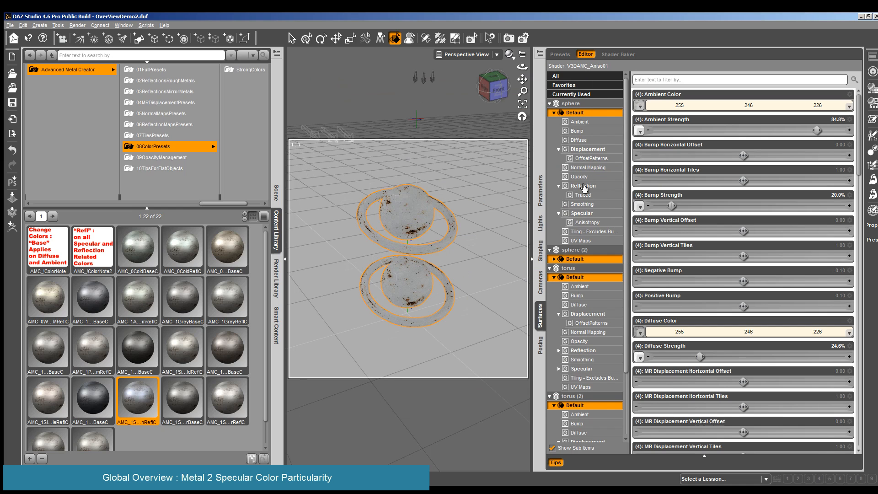
# - Open the upper sphere's Specular properties and set its Specular Color to 173, 195, 241
pyautogui.click(586, 214)
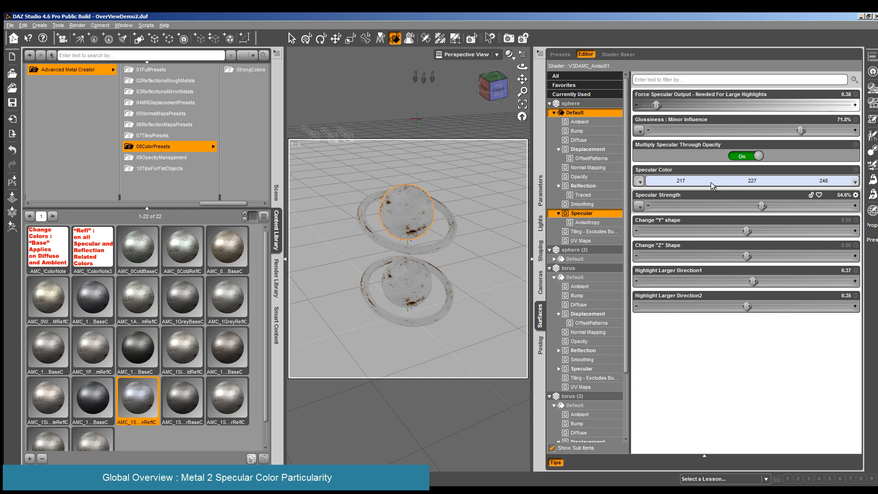
pyautogui.click(847, 180)
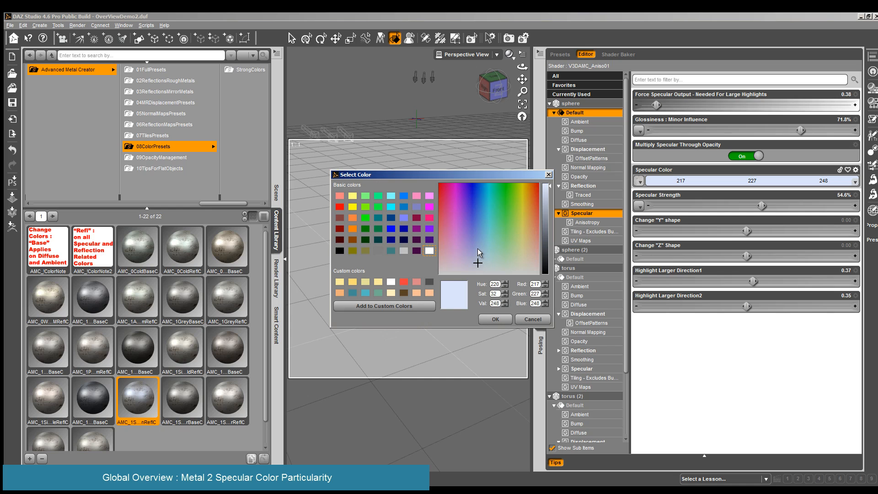
pyautogui.click(477, 249)
pyautogui.click(548, 191)
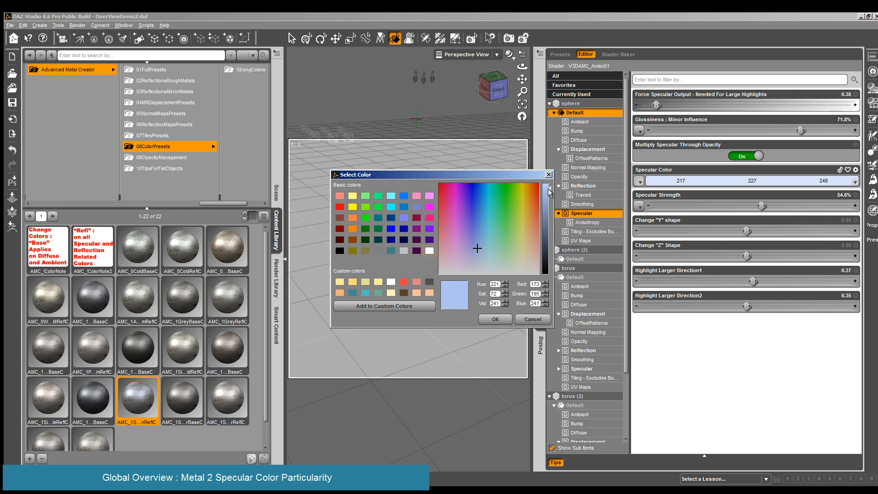
pyautogui.click(495, 320)
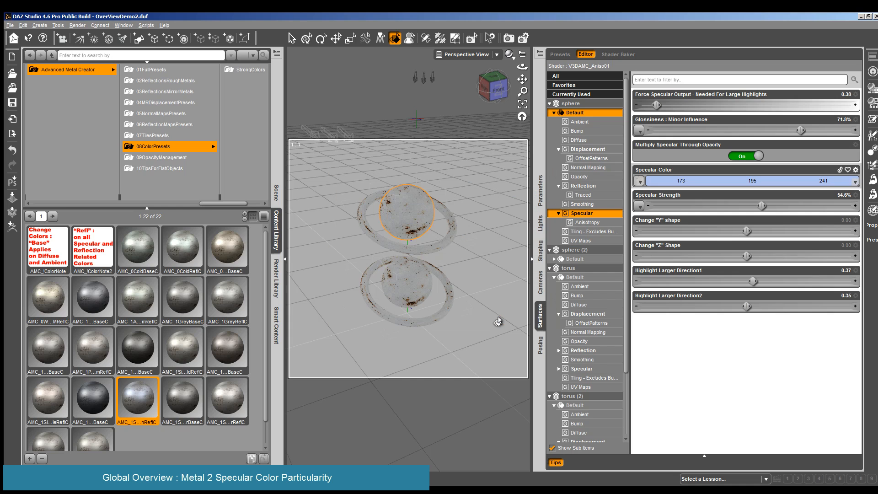
# - Check the upper sphere's light blue specular color with a test render and cancel the render
pyautogui.click(81, 25)
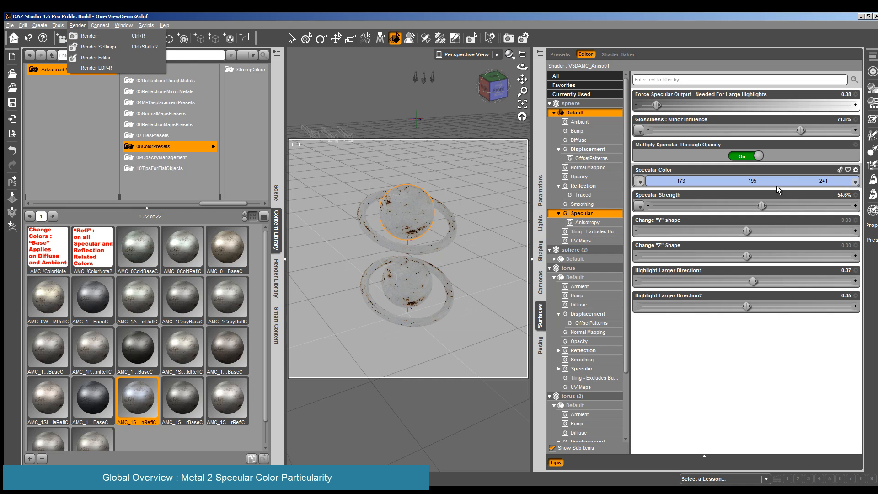
pyautogui.click(81, 36)
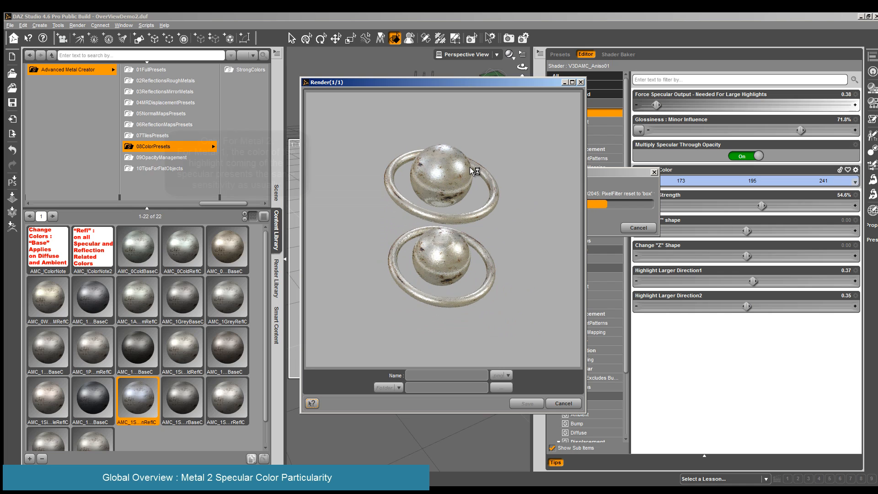
pyautogui.click(570, 405)
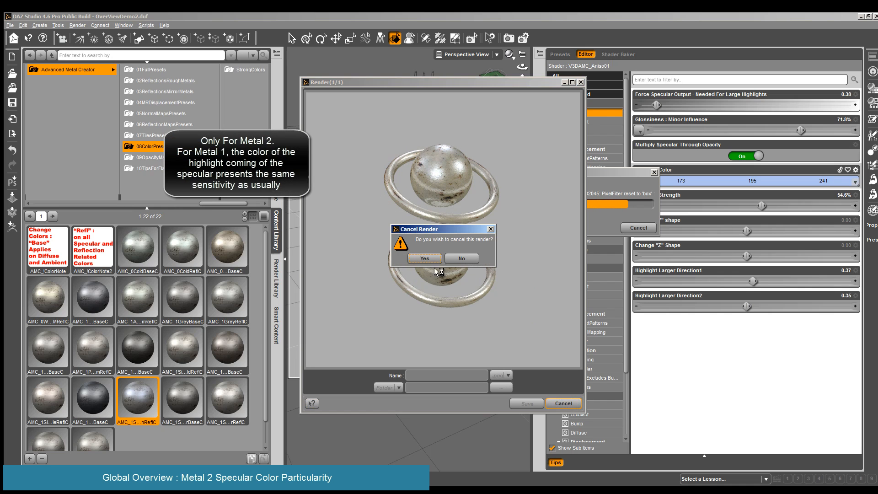
pyautogui.click(439, 273)
# - Set the upper sphere's Specular Strength to 60% and Specular Color to 118, 157, 241, and start a test render
pyautogui.moveTo(760, 205); pyautogui.dragTo(773, 206)
pyautogui.click(815, 181)
pyautogui.click(481, 233)
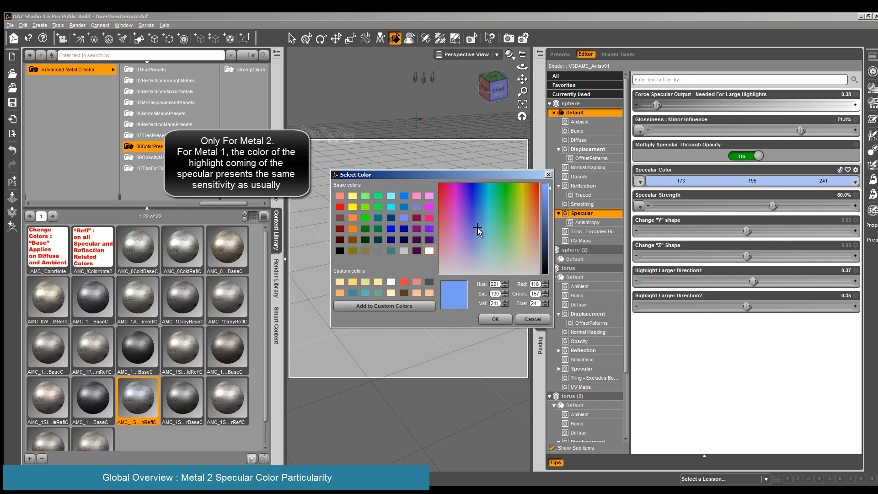
pyautogui.click(495, 318)
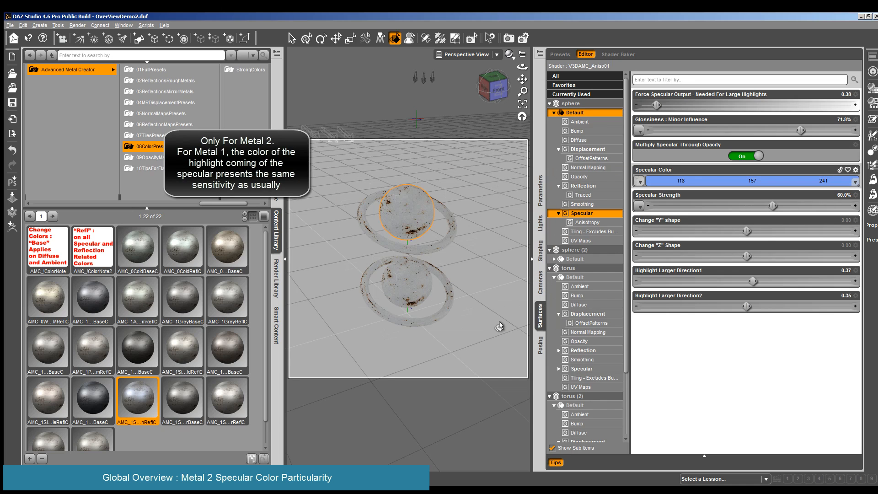
pyautogui.click(77, 25)
pyautogui.click(76, 35)
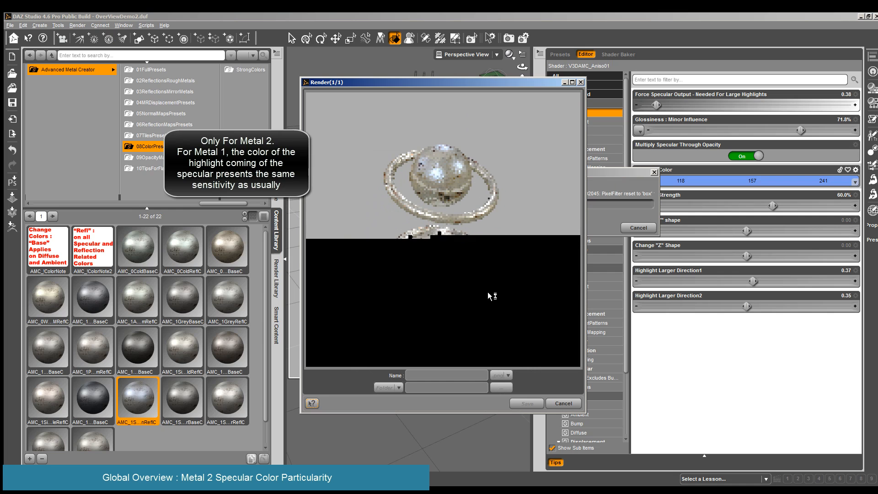
# - Cancel the running render, set the upper sphere's Specular Color to 135, 183, 241, and check it with a test render
pyautogui.press('Escape')
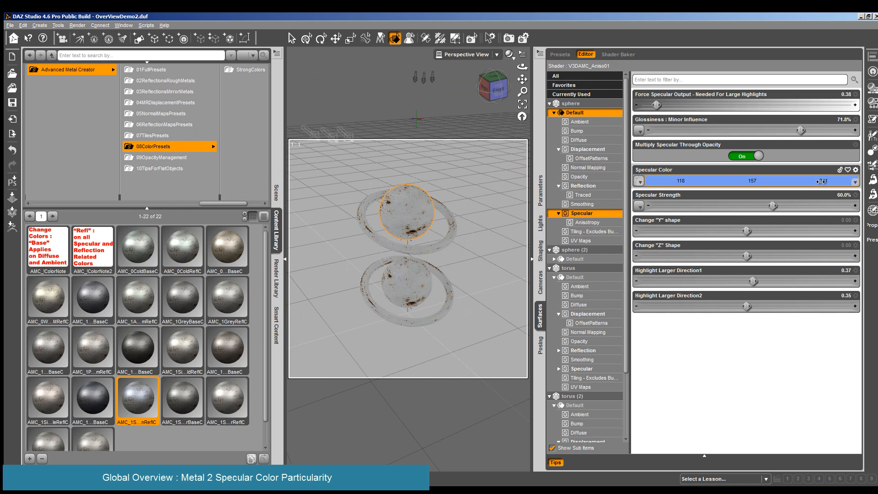
pyautogui.click(774, 182)
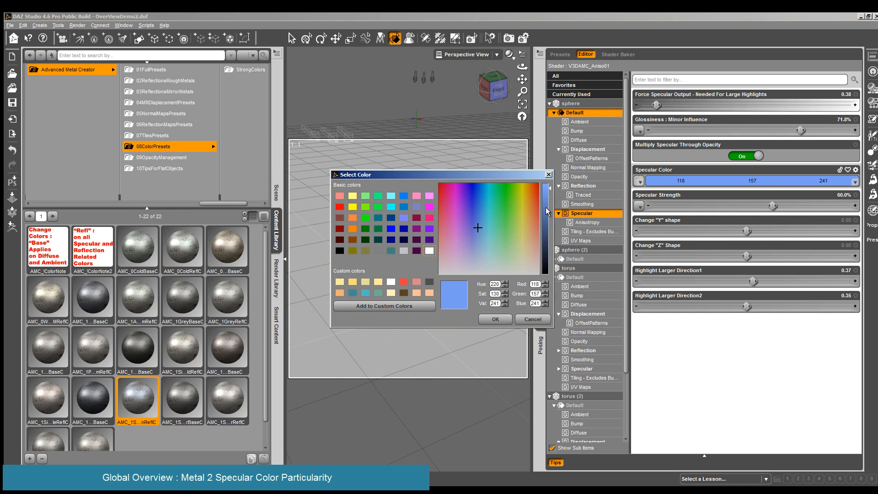
pyautogui.click(479, 237)
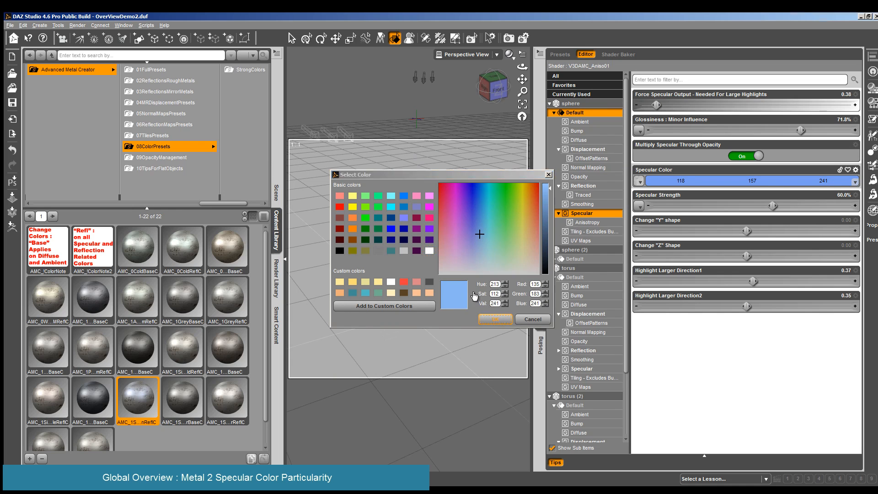
pyautogui.click(495, 319)
pyautogui.click(78, 25)
pyautogui.click(84, 35)
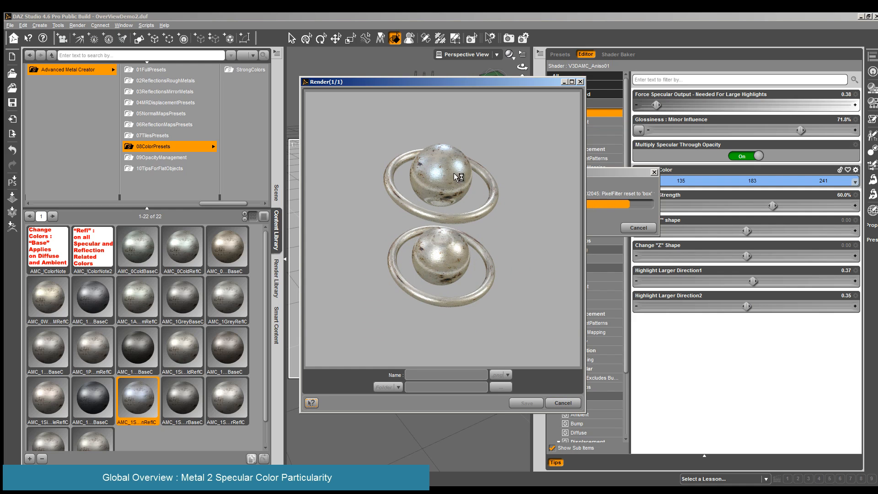
pyautogui.click(567, 406)
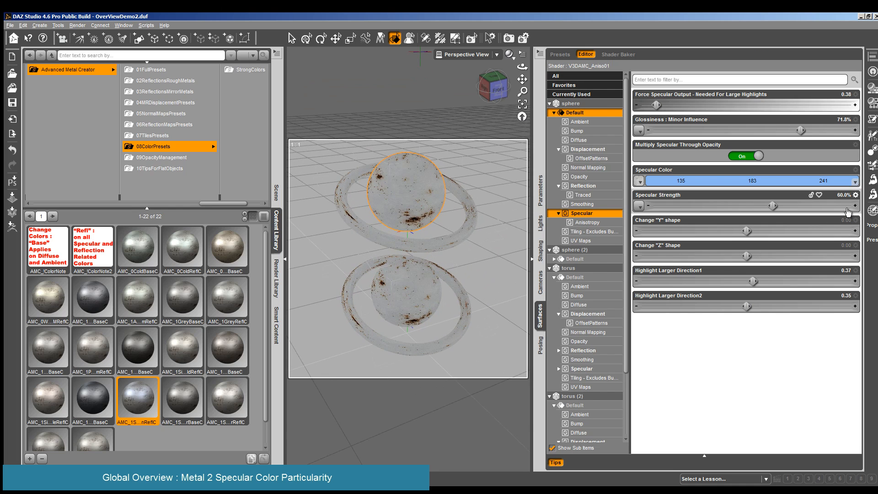
# - Set the upper sphere's Specular Color to cyan 148, 237, 241, start a test render to check it, and cancel the render
pyautogui.click(680, 181)
pyautogui.click(489, 268)
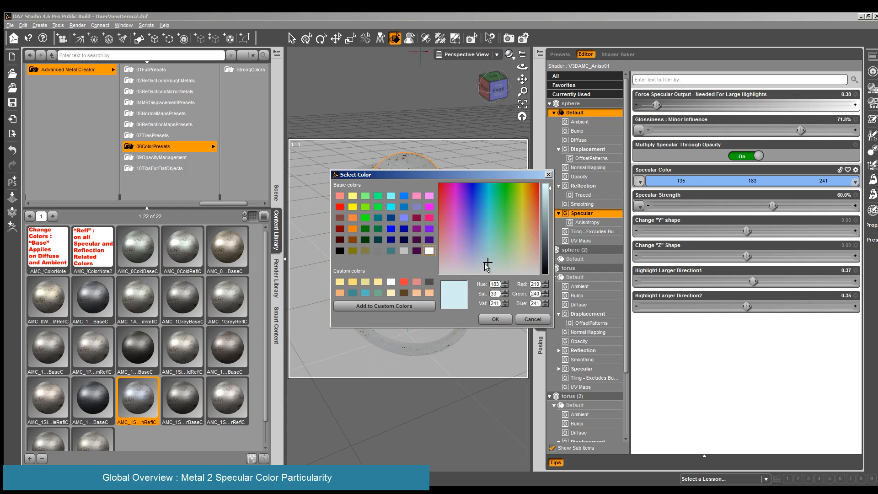
pyautogui.moveTo(484, 262); pyautogui.dragTo(487, 238)
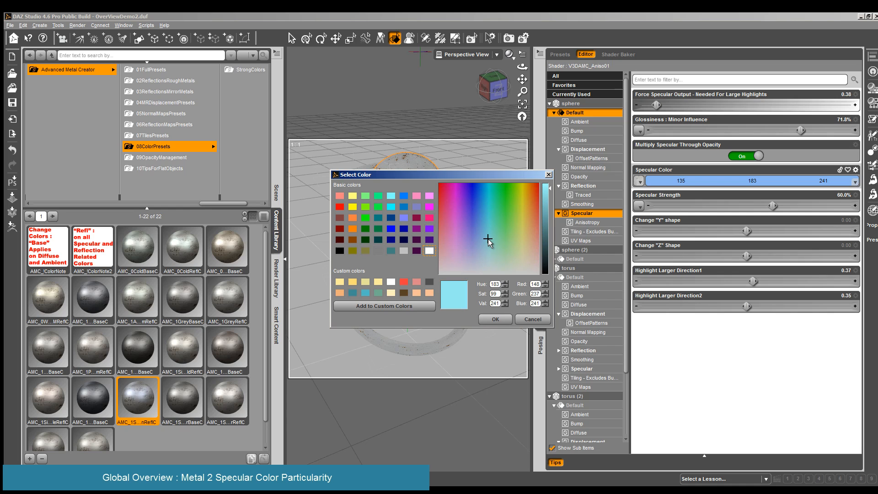
pyautogui.click(494, 318)
pyautogui.click(80, 29)
pyautogui.click(91, 34)
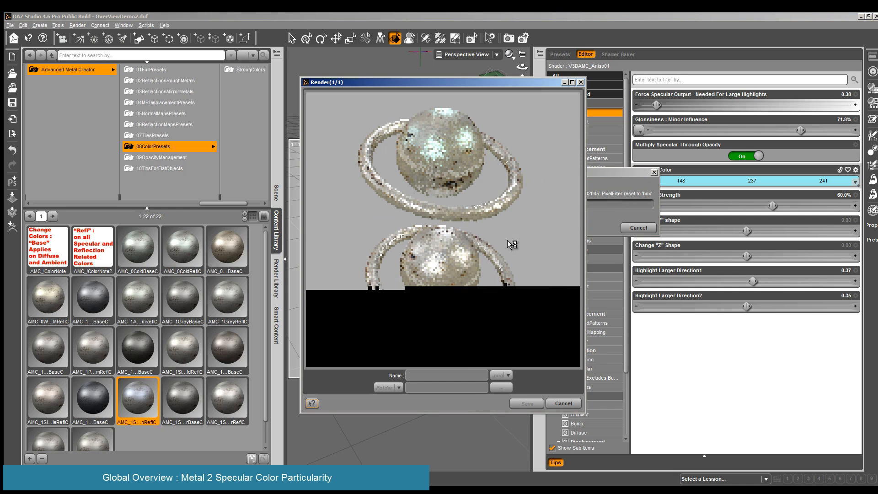
pyautogui.click(563, 403)
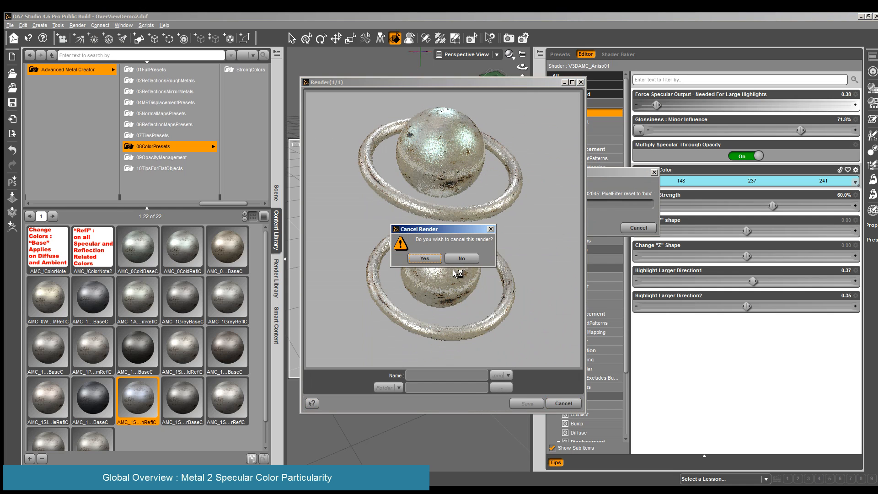
pyautogui.click(424, 259)
# - Set the upper sphere's Specular Color to pale 214, 241, 237, render the scene fully, and close the render without saving
pyautogui.click(750, 180)
pyautogui.click(493, 262)
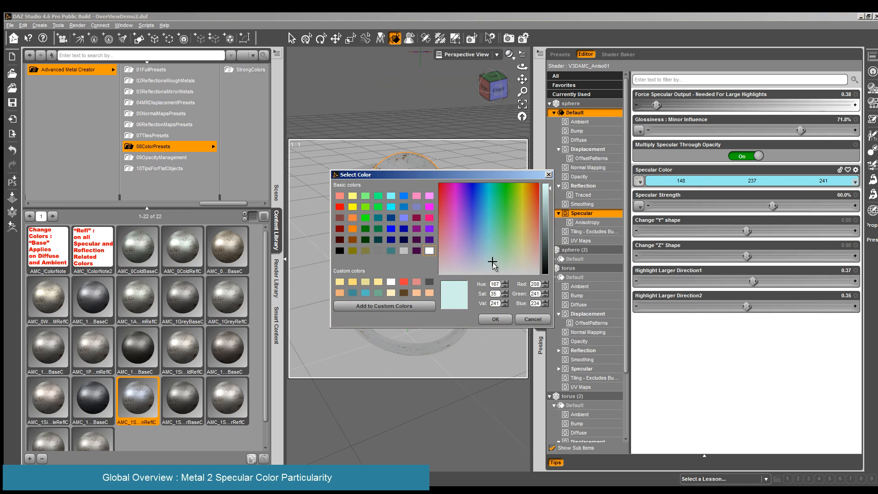
pyautogui.moveTo(492, 262); pyautogui.dragTo(488, 264)
pyautogui.click(491, 264)
pyautogui.click(487, 314)
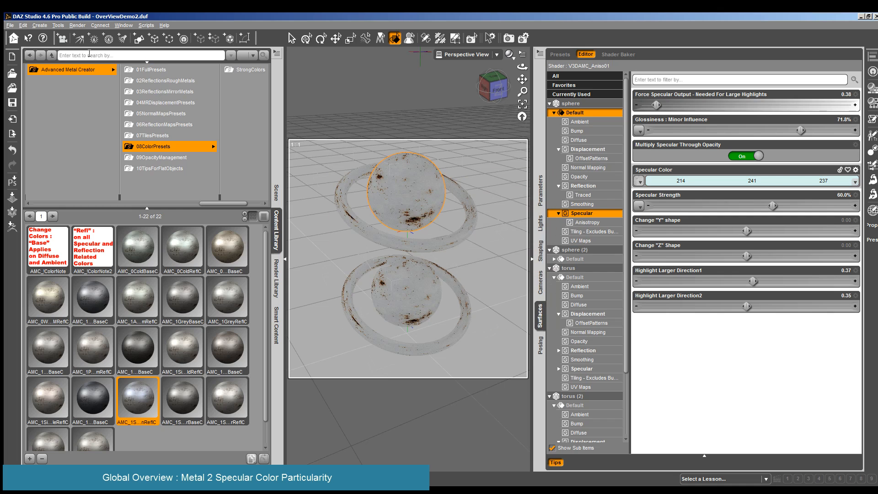
pyautogui.click(77, 25)
pyautogui.click(89, 36)
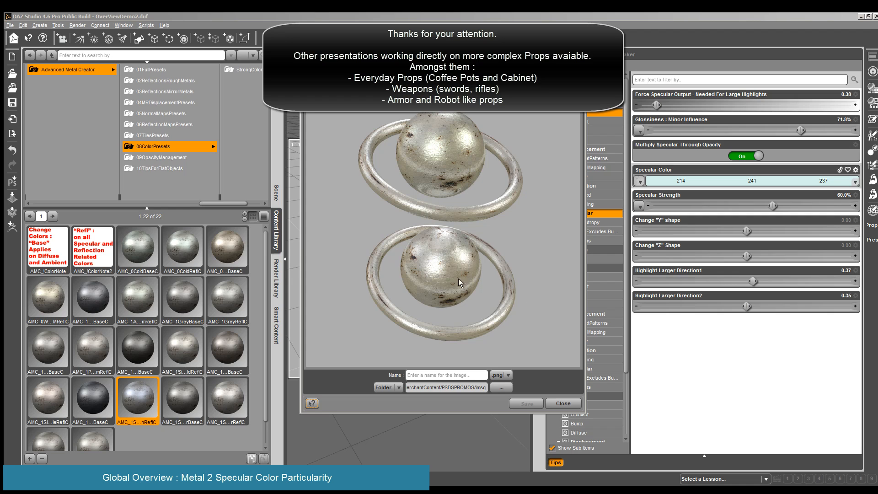
pyautogui.click(565, 403)
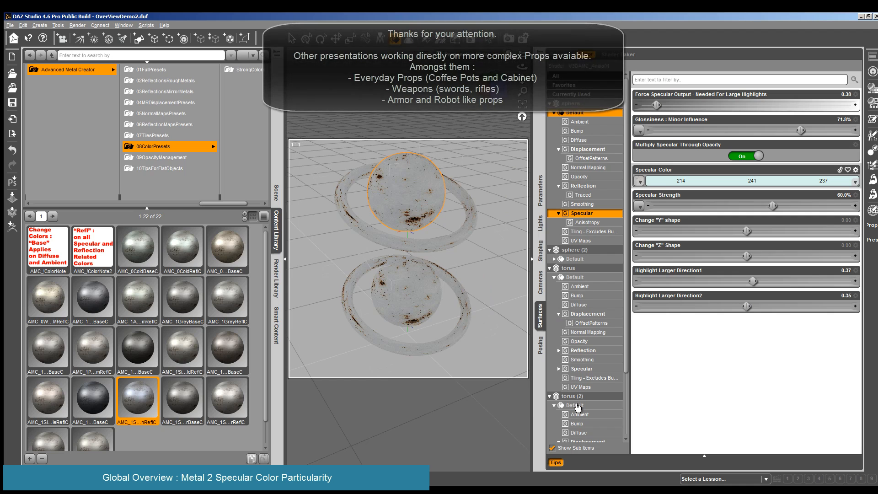